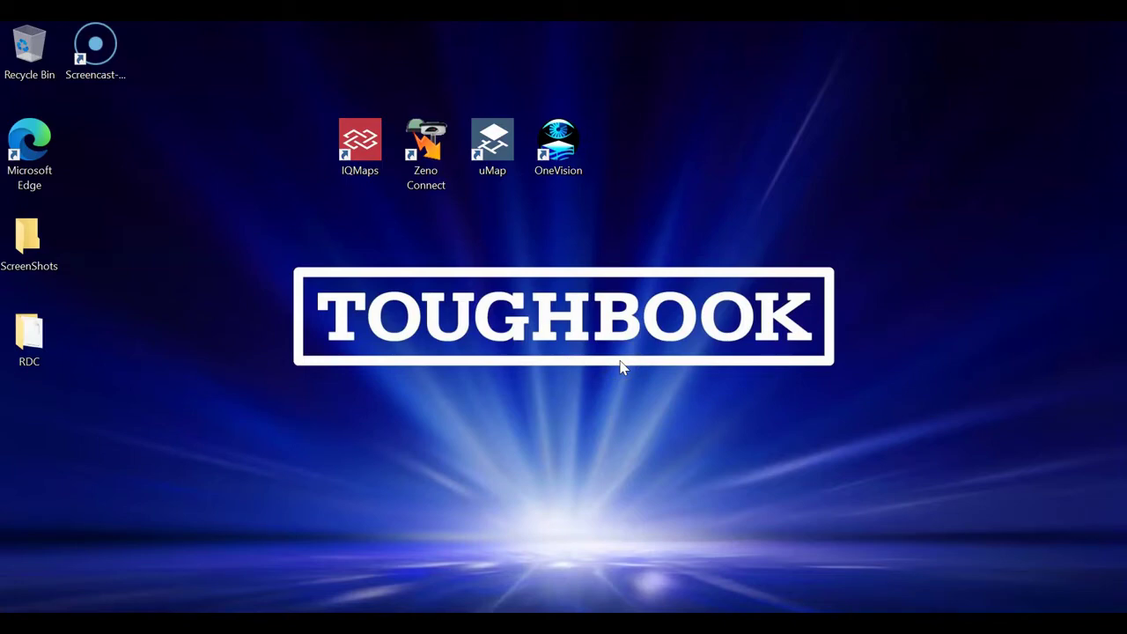
Launch OneVision, dismiss the already-running error, and open its Settings.
click(569, 153)
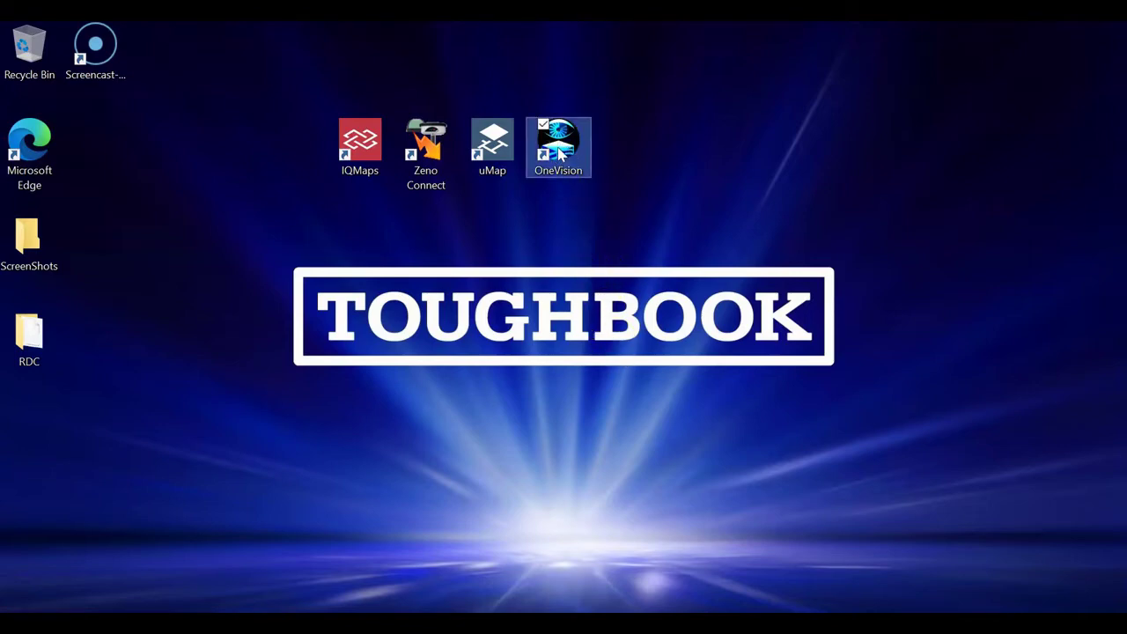
double_click(559, 153)
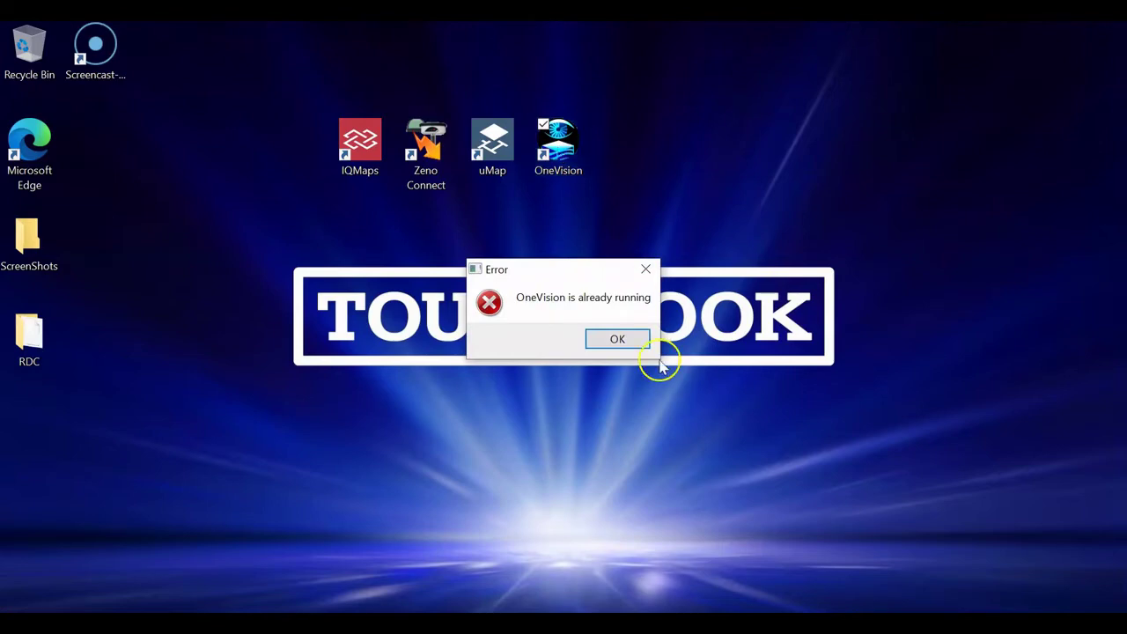
click(639, 337)
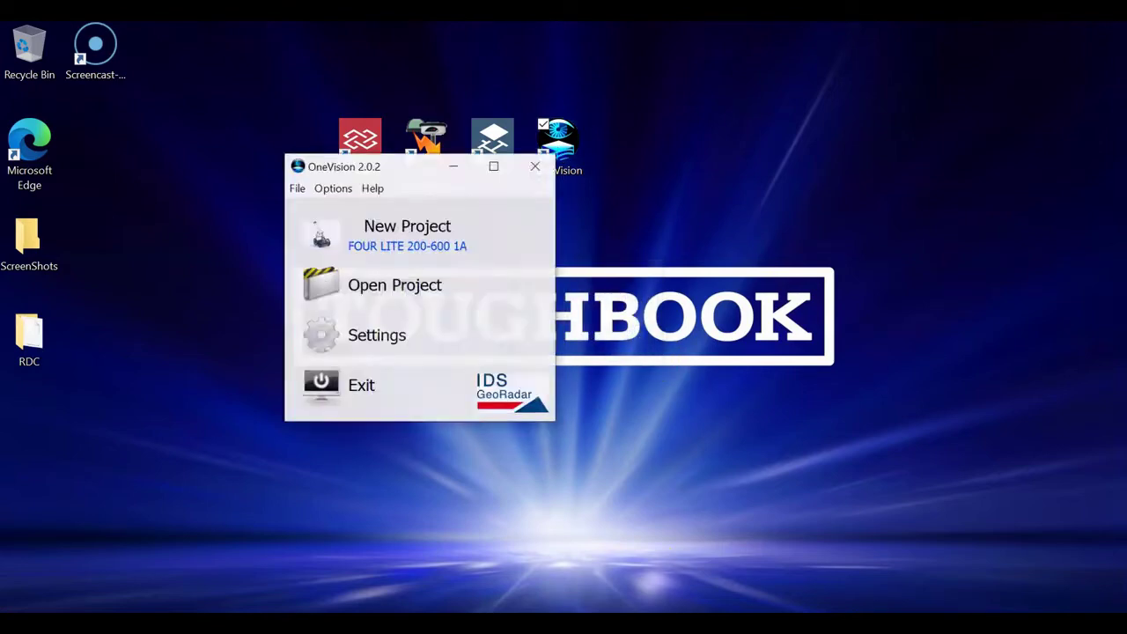
drag(396, 165, 583, 214)
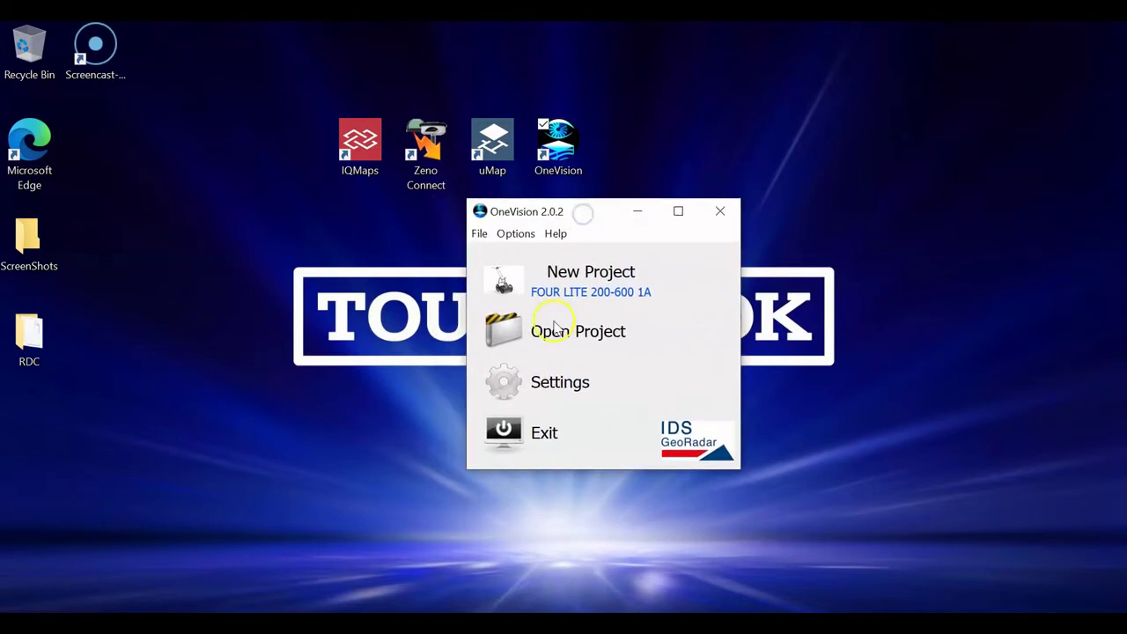
click(499, 380)
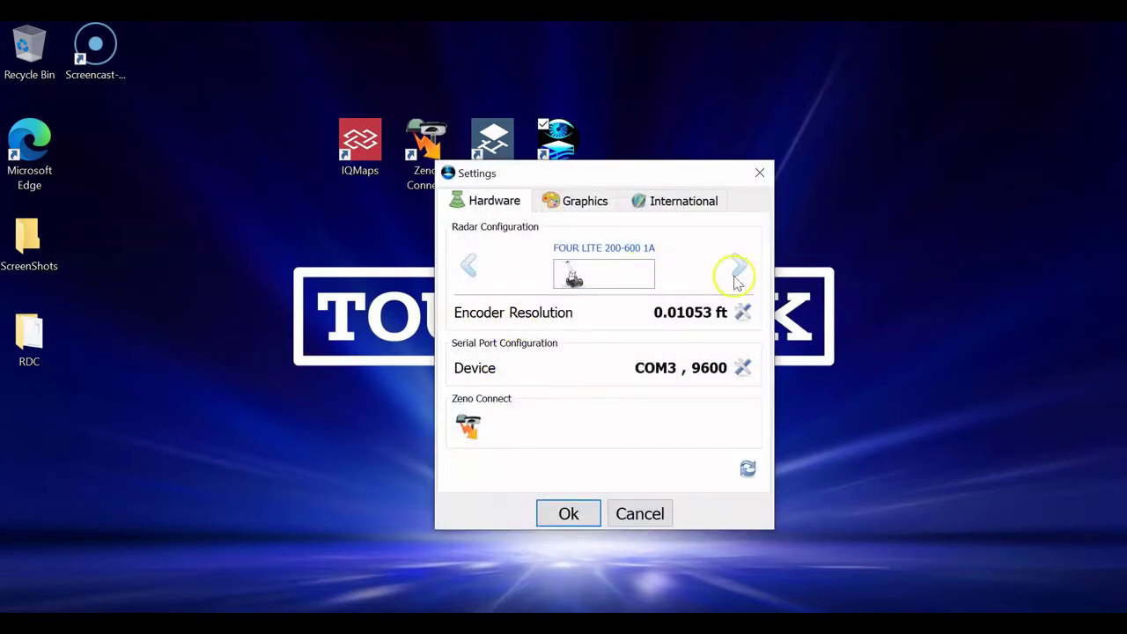
Browse the radar models and settle on FOUR LITE 200-600 1A with 0.01053 ft encoder resolution.
click(737, 267)
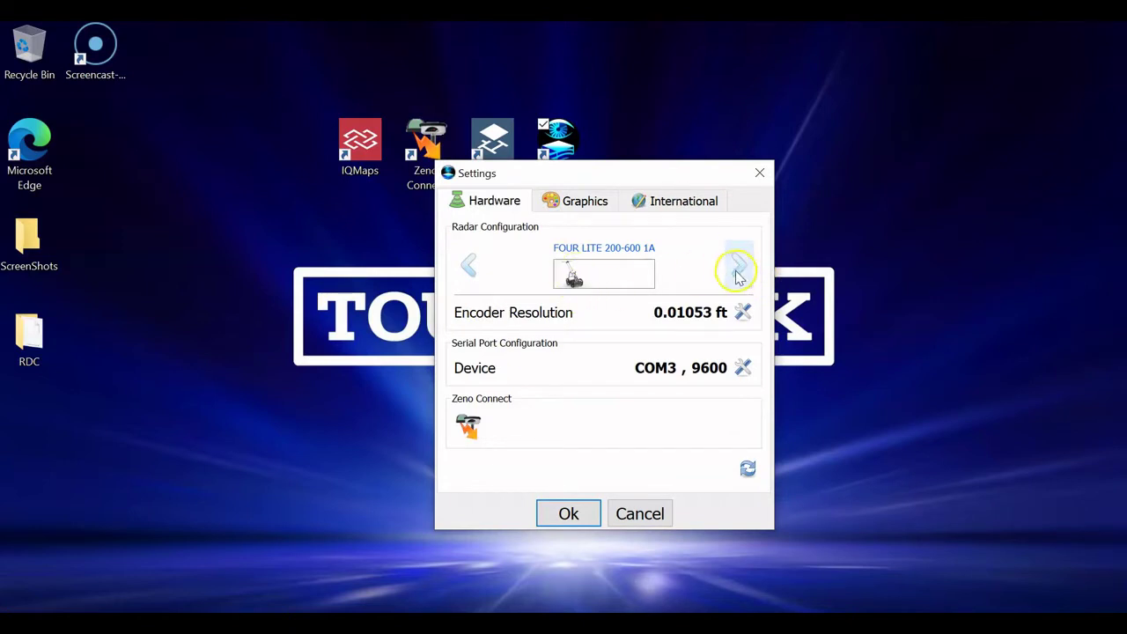
click(736, 291)
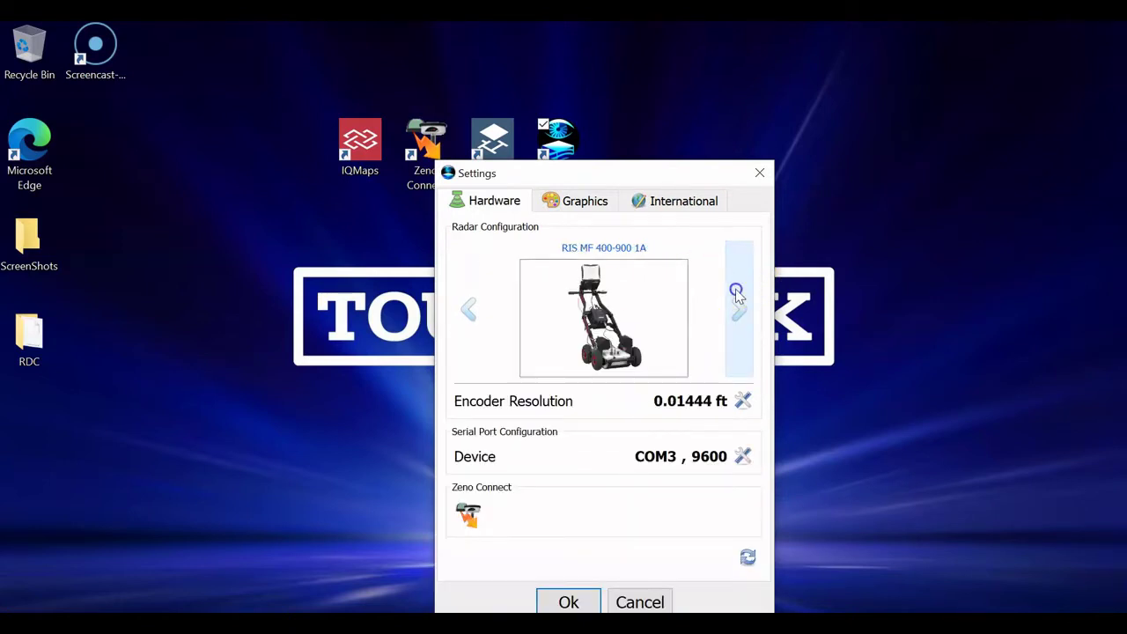
click(736, 293)
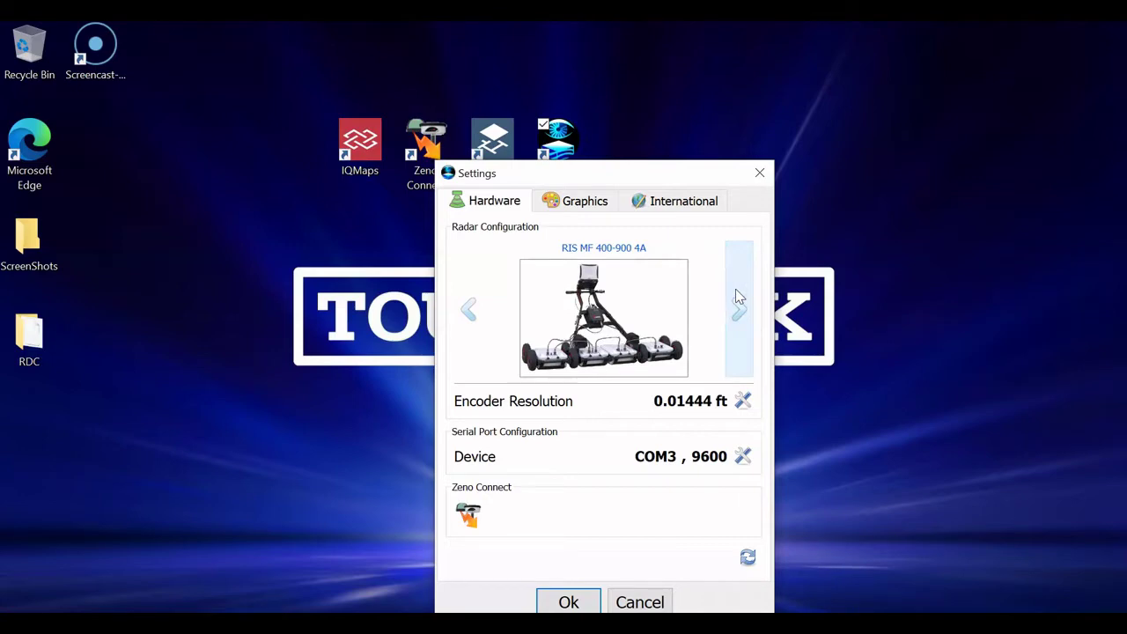
click(736, 293)
click(738, 298)
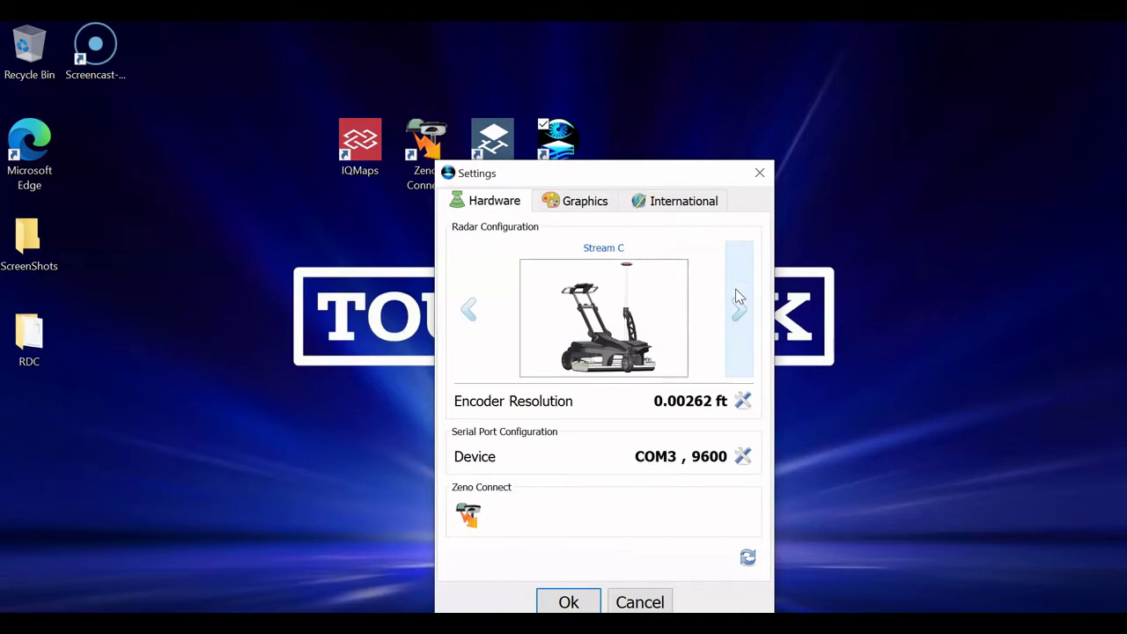
click(738, 297)
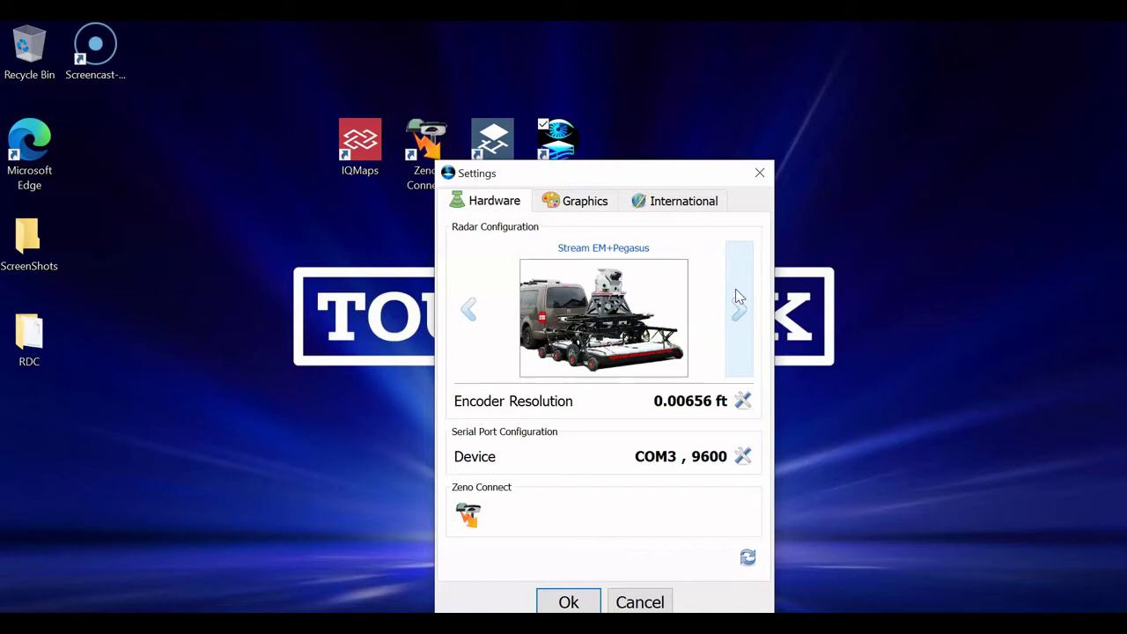
click(737, 297)
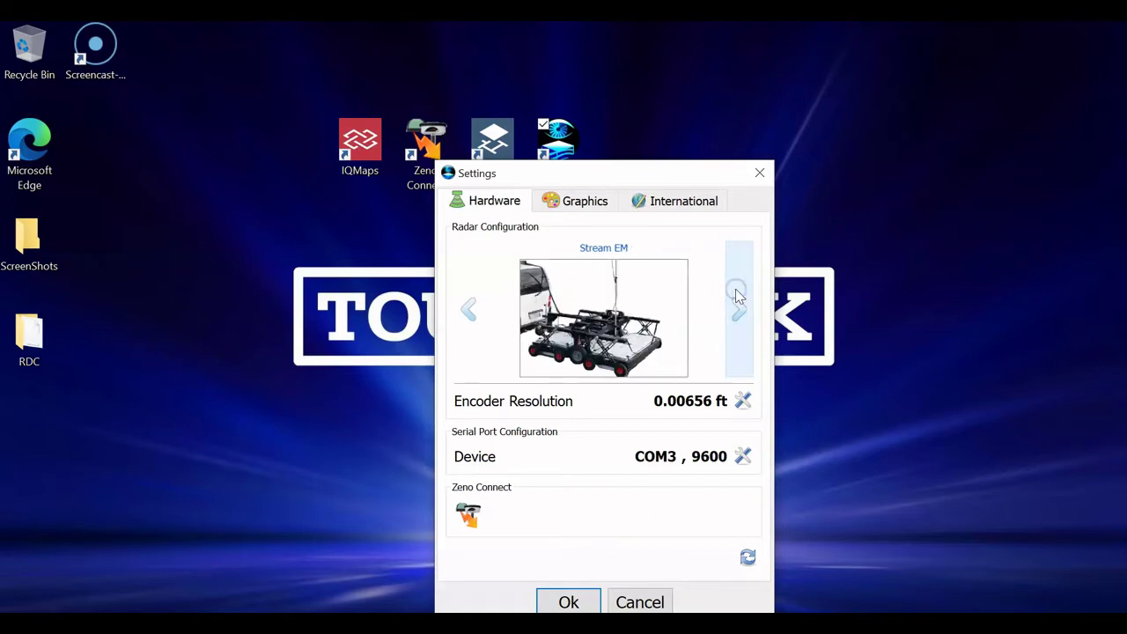
click(737, 297)
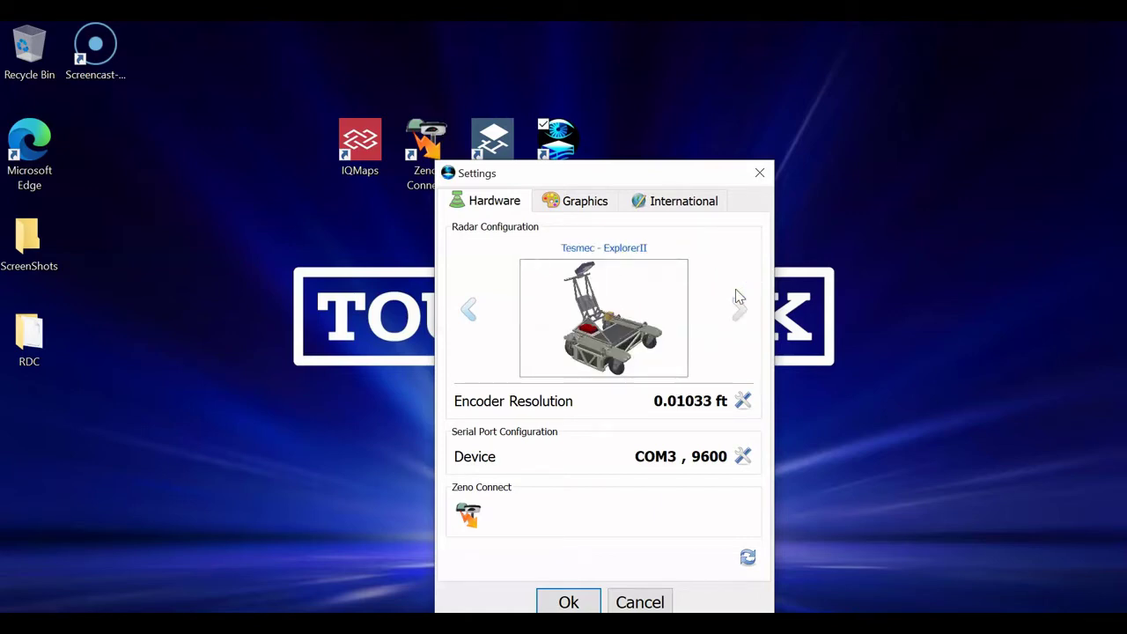
click(473, 318)
click(472, 319)
click(473, 319)
click(473, 319)
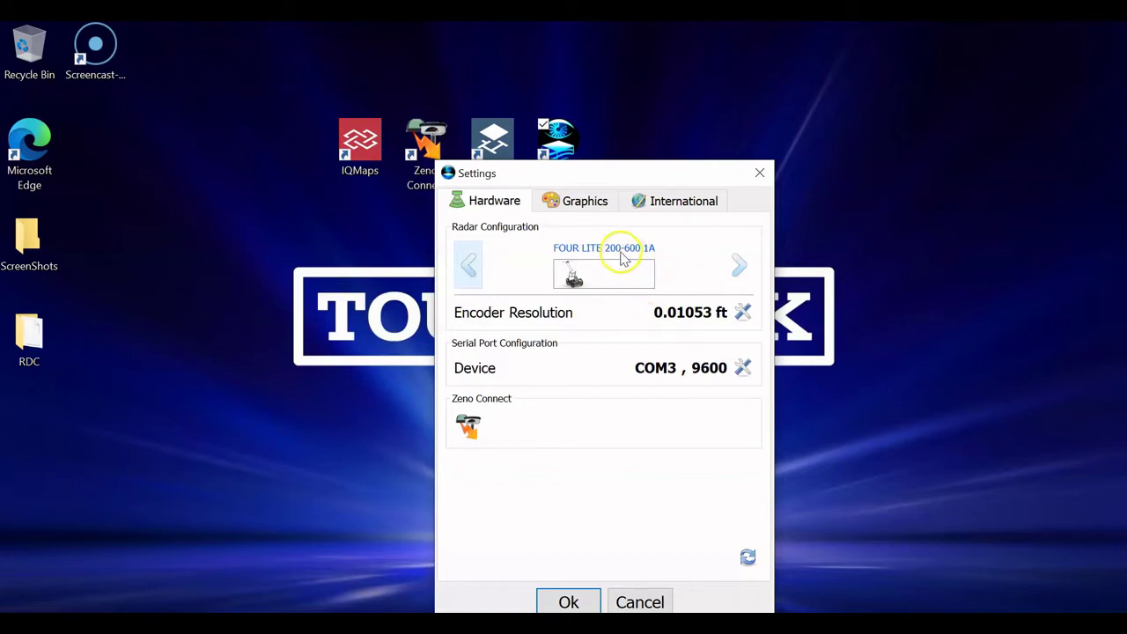
click(744, 314)
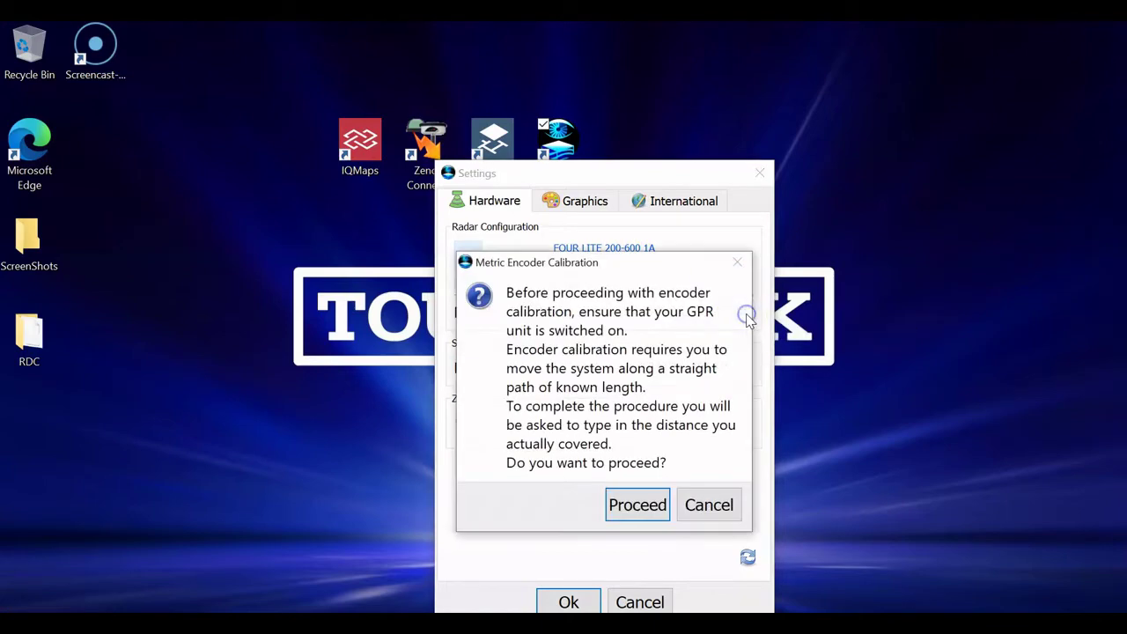
click(645, 509)
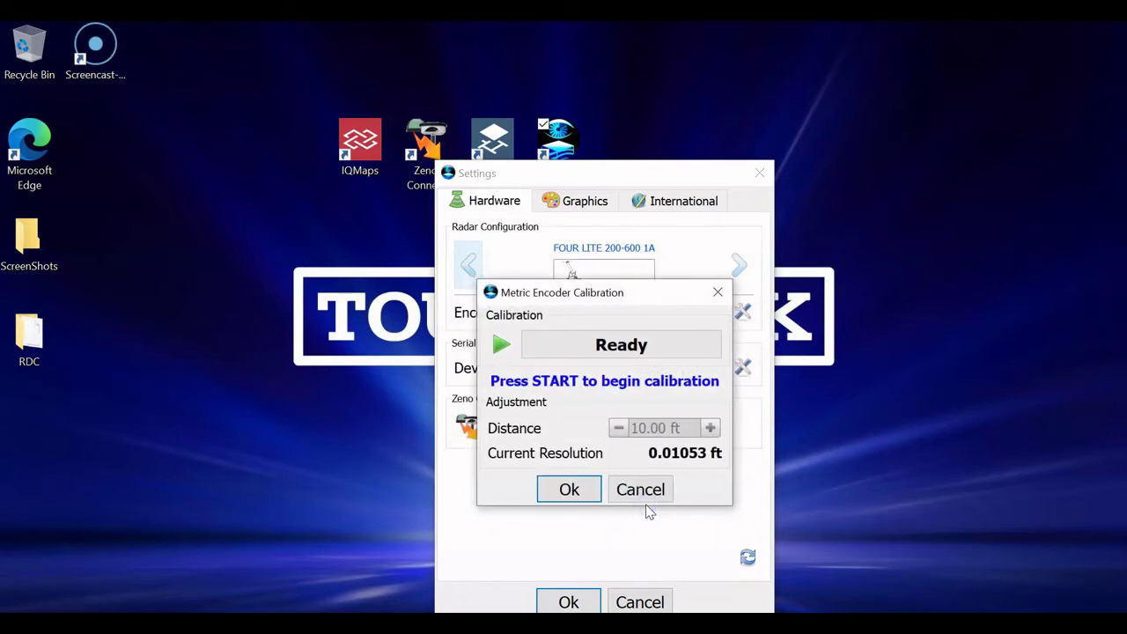
click(501, 346)
click(500, 347)
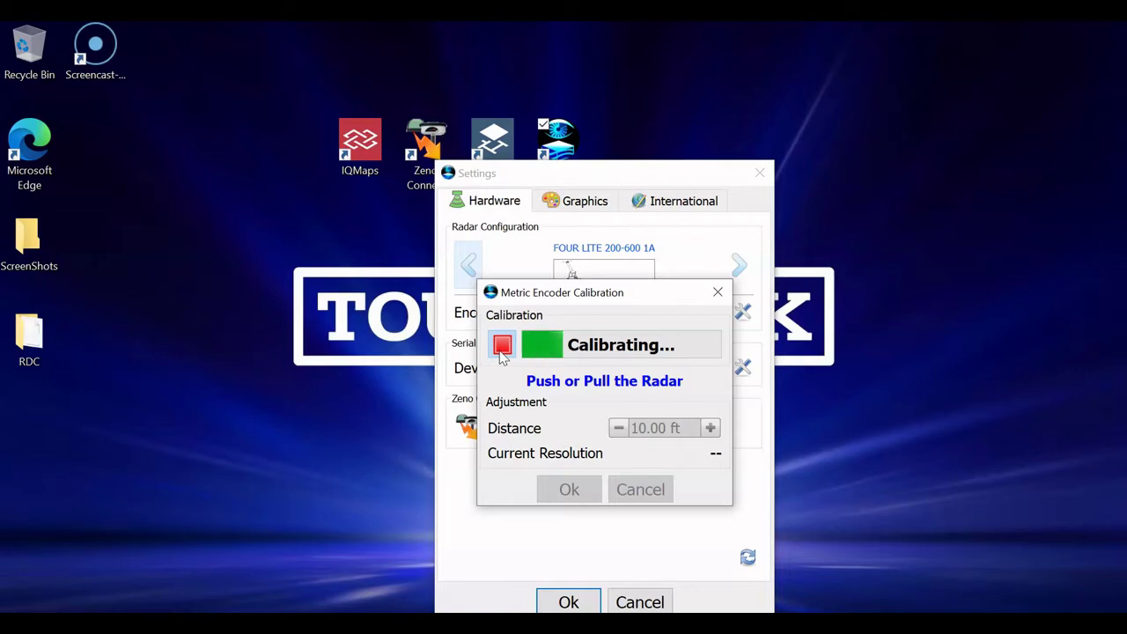
click(502, 347)
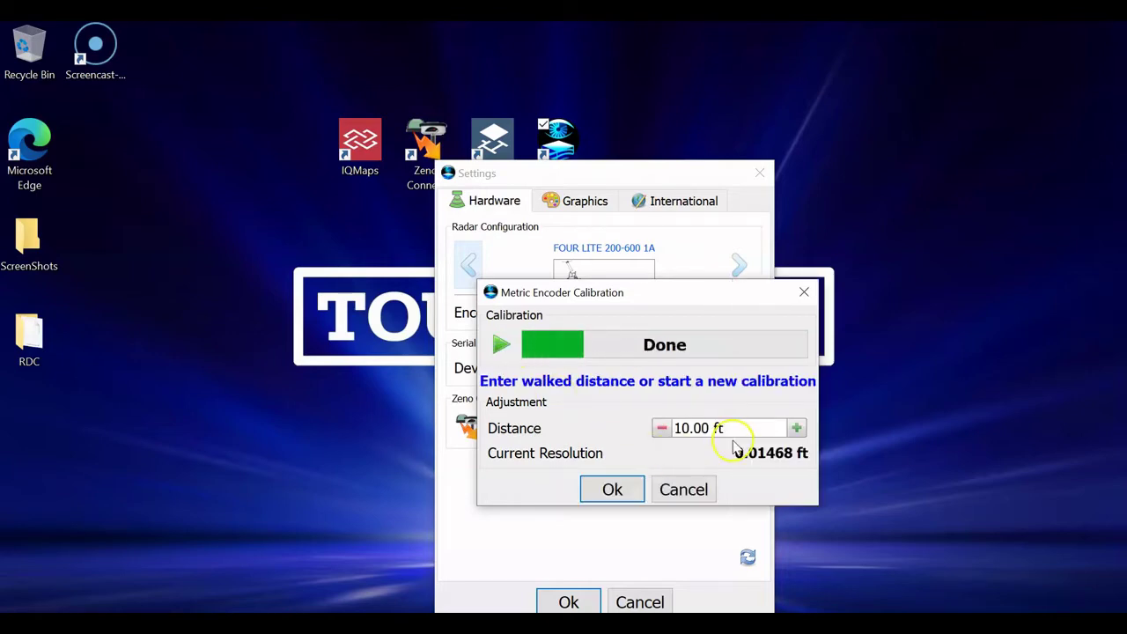
click(684, 489)
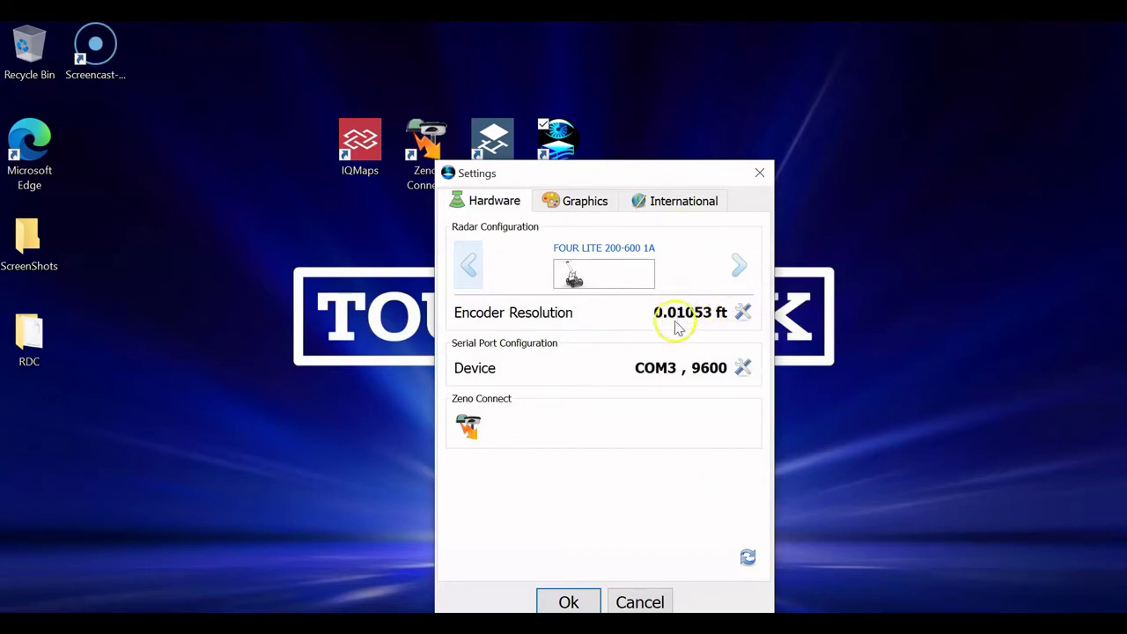
Confirm the serial device as COM3 at 9600 baud, then attempt to connect Zeno Connect.
click(742, 370)
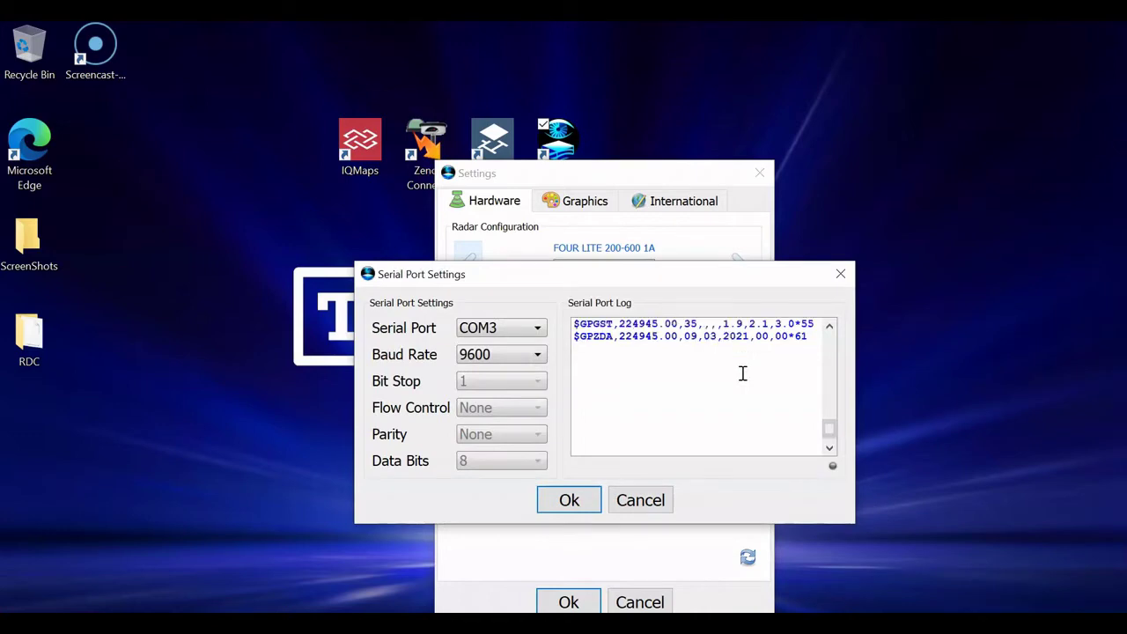
click(684, 367)
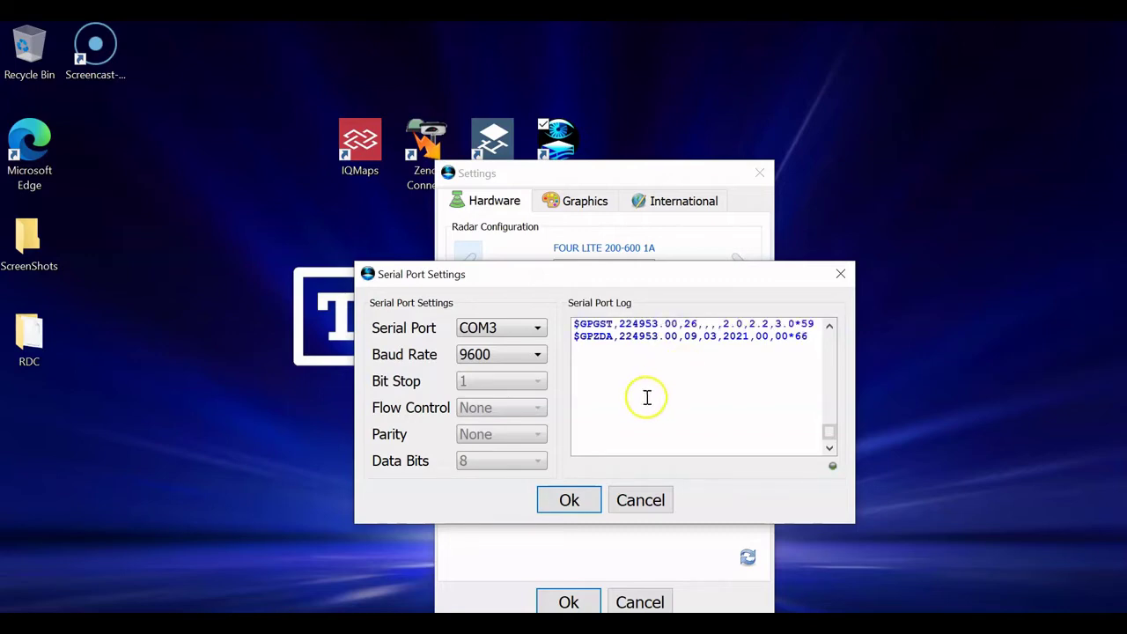
click(570, 500)
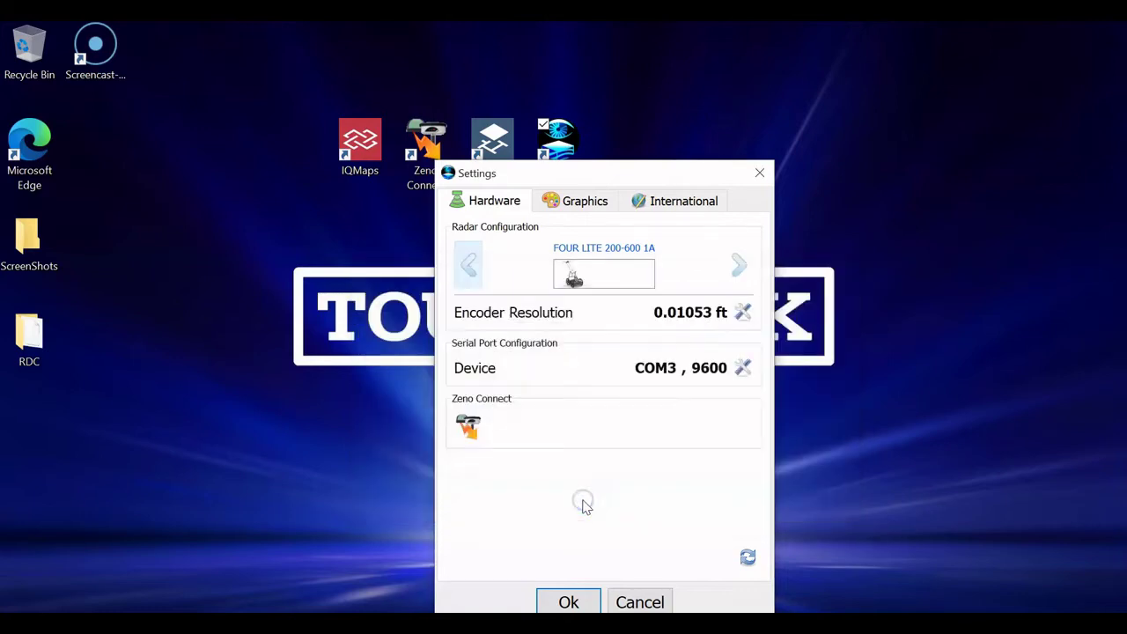
click(468, 424)
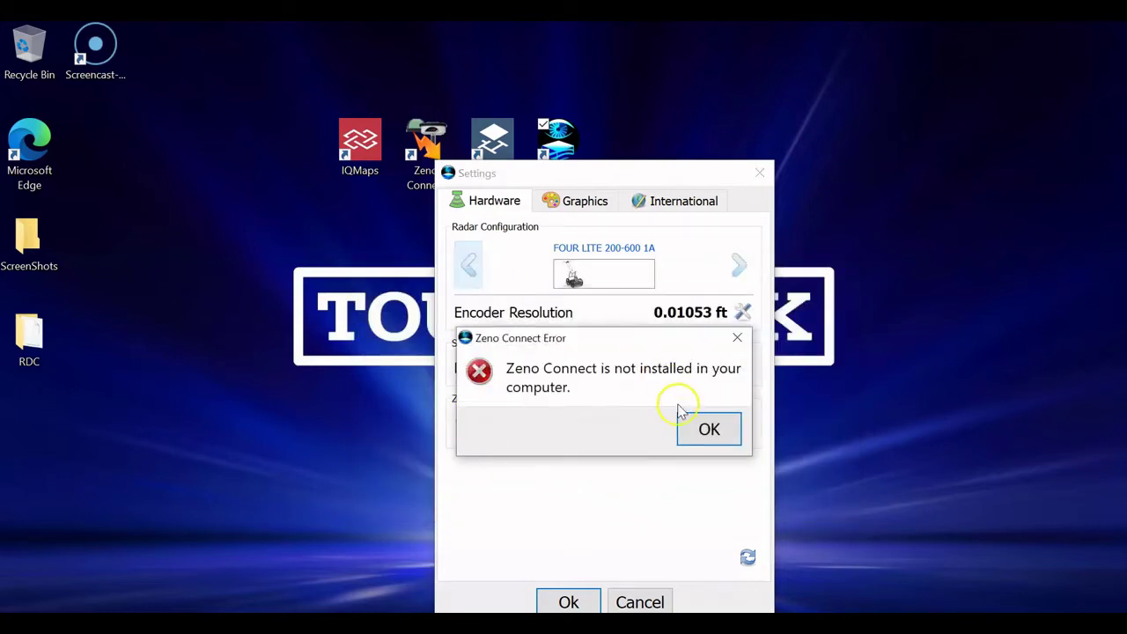
Dismiss the Zeno Connect error and keep GrayScale as the channel palette in Graphics settings.
click(708, 430)
click(584, 201)
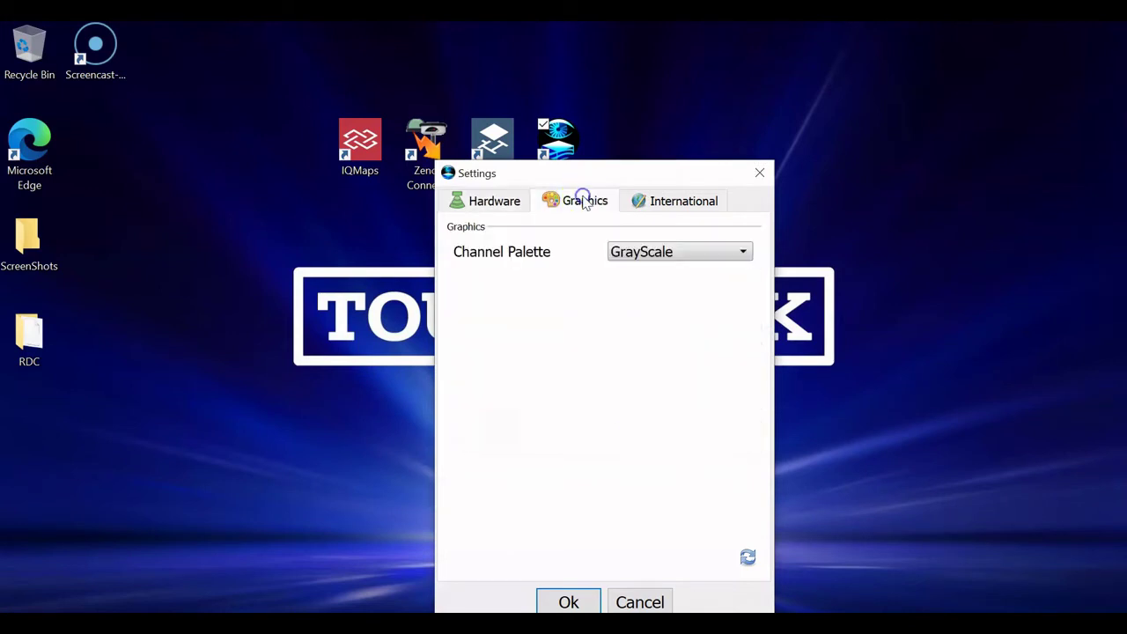
click(658, 257)
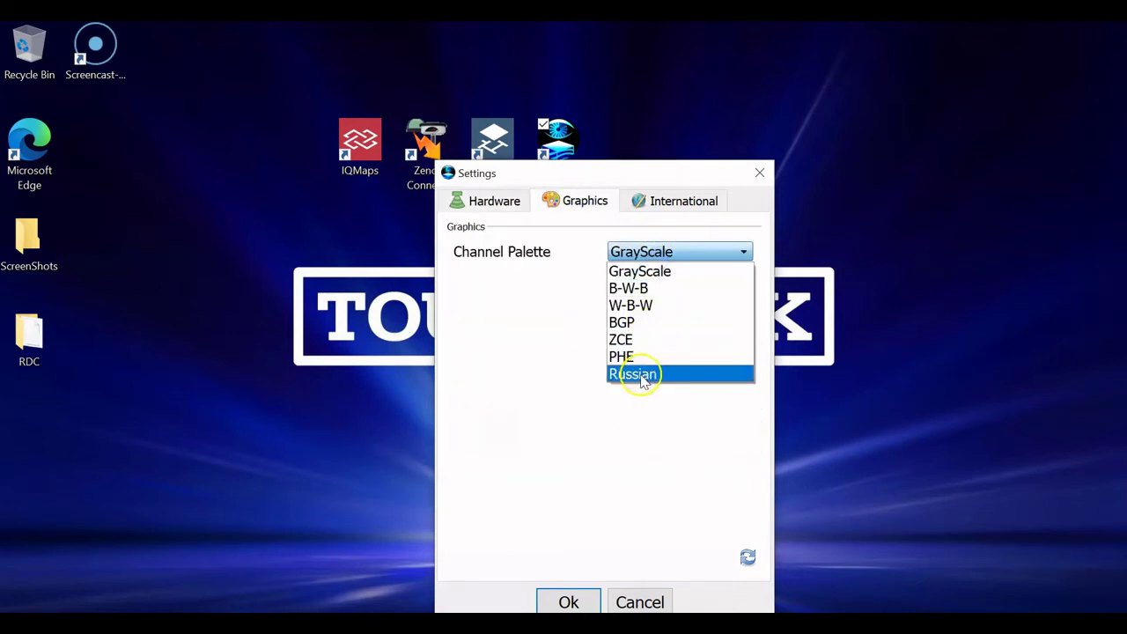
click(646, 273)
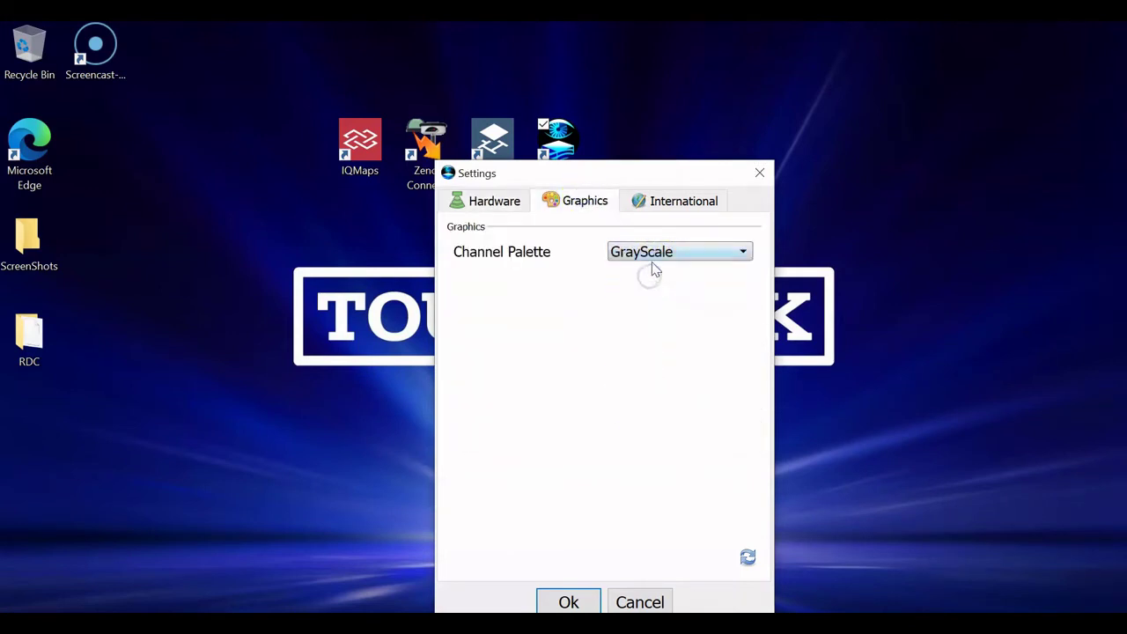
click(651, 254)
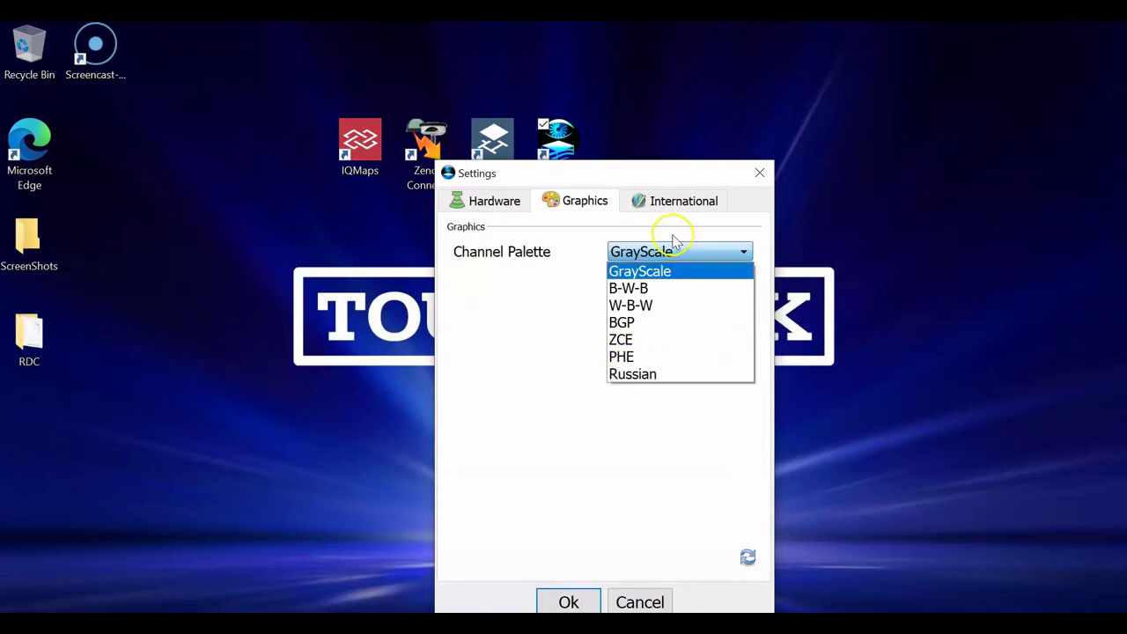
Set Imperial units with feet for distance and depth, choose U.S. English, and save.
click(669, 202)
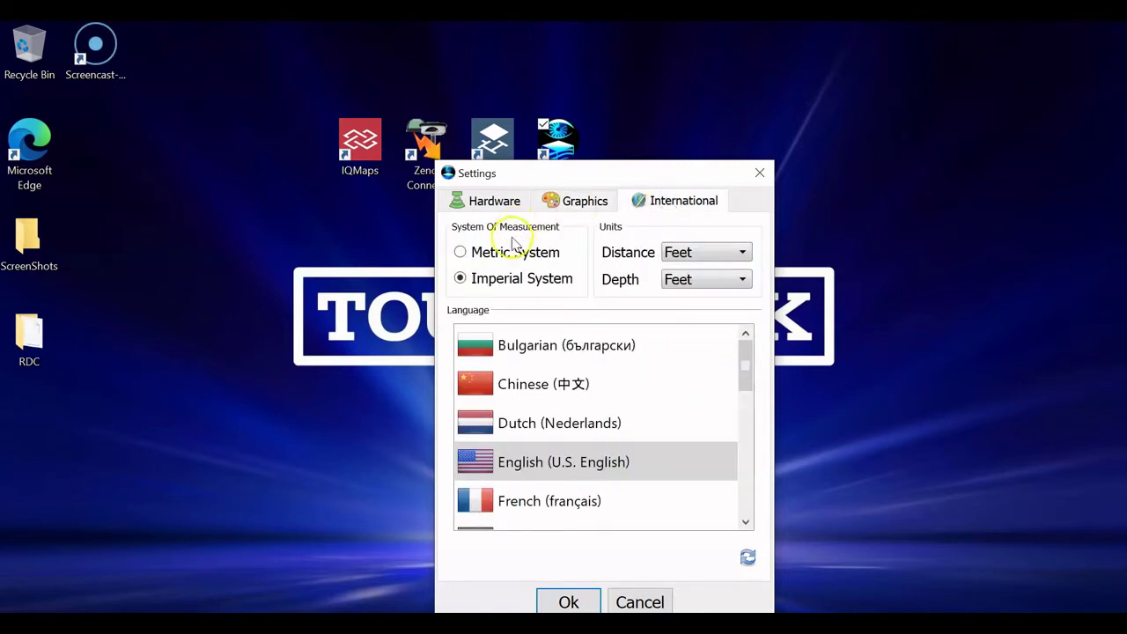
click(541, 252)
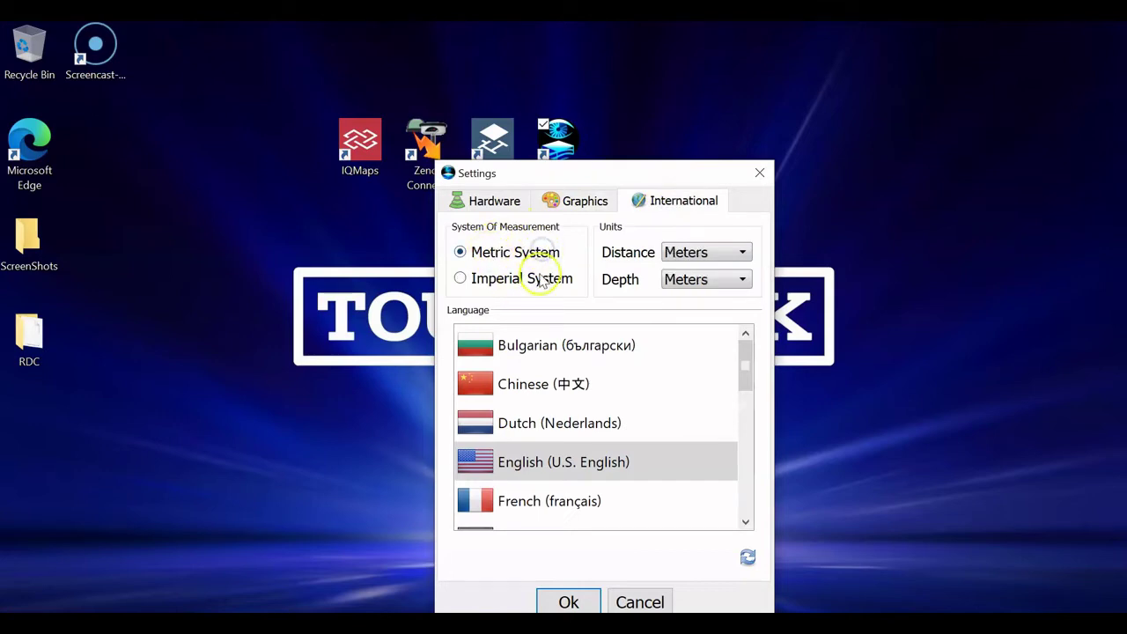
click(536, 276)
click(717, 251)
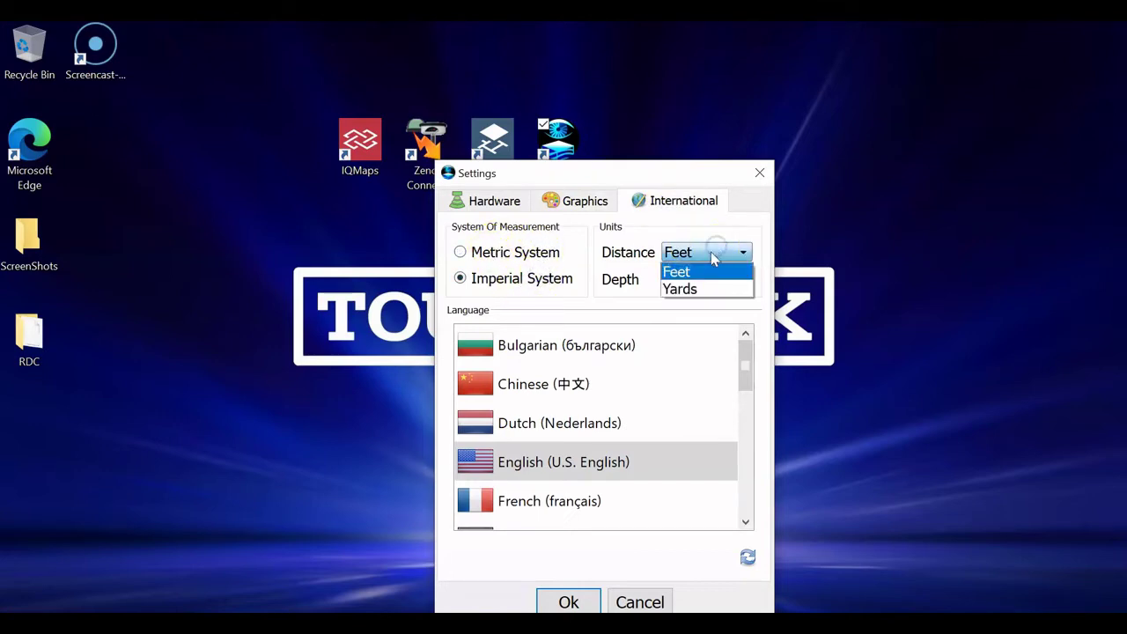
click(638, 278)
click(691, 280)
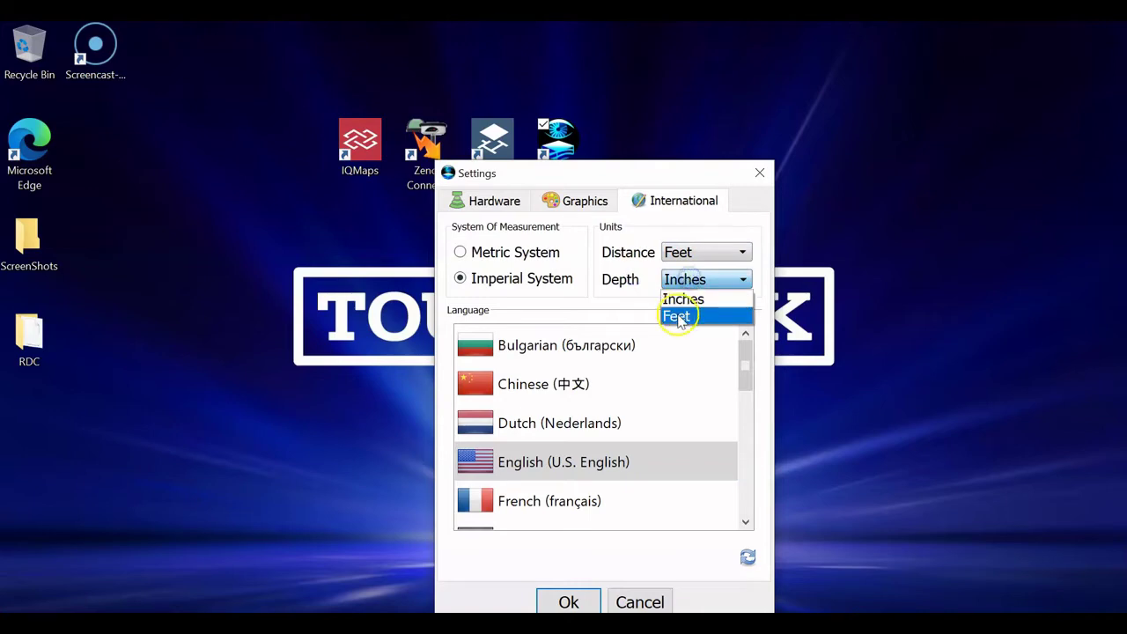
click(680, 316)
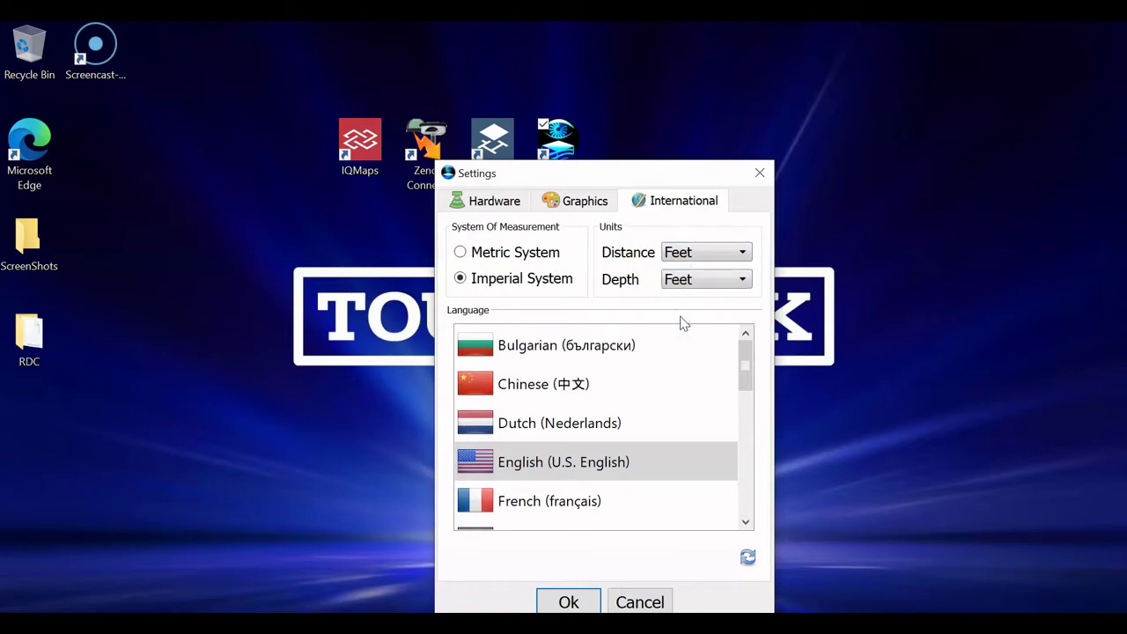
click(606, 455)
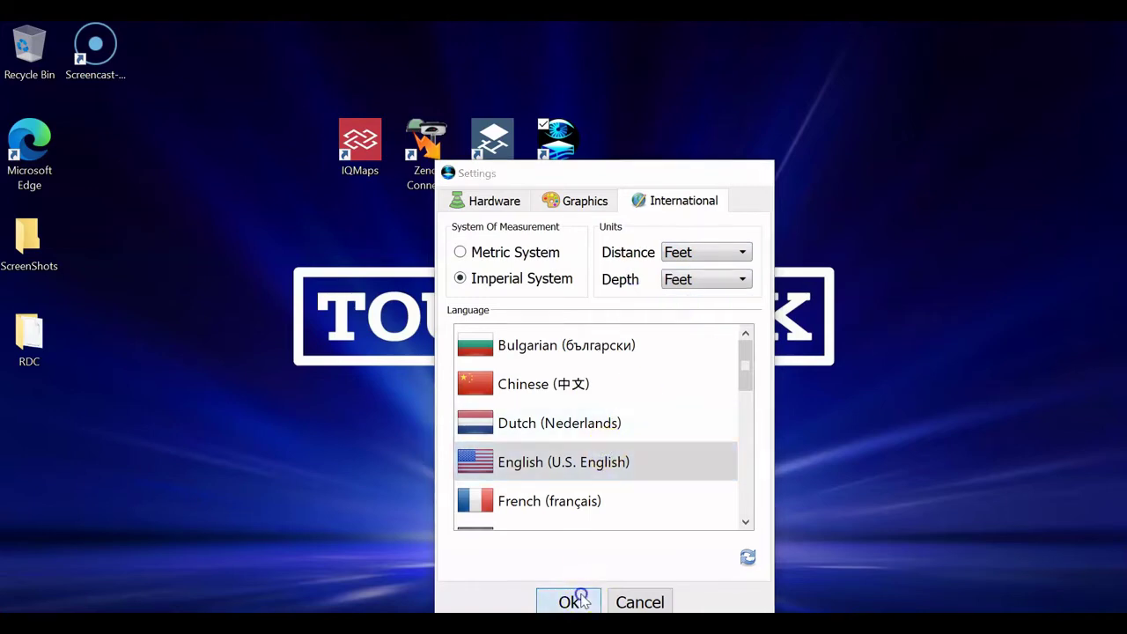
click(574, 600)
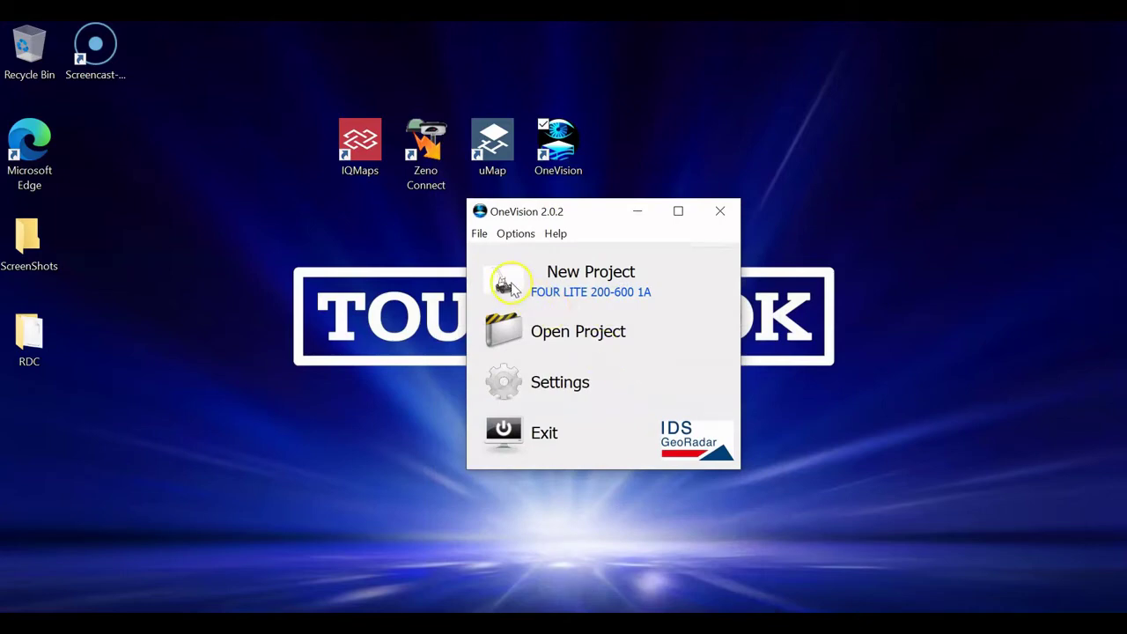
Start a new project and replace the dated survey name with 'Test 1'.
click(506, 283)
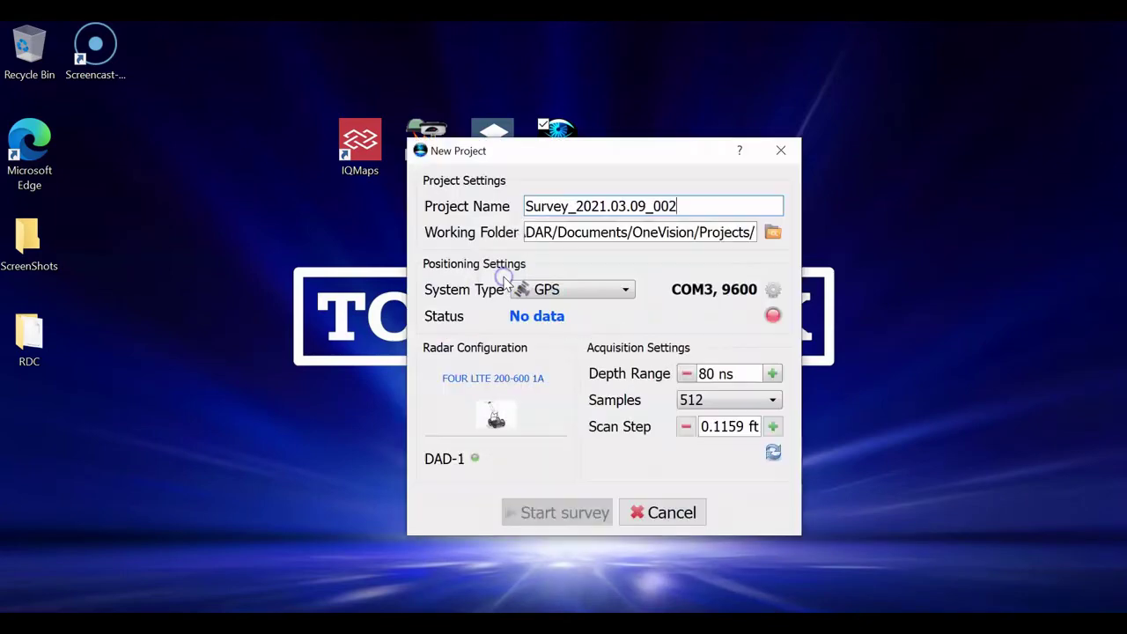
drag(581, 151, 498, 131)
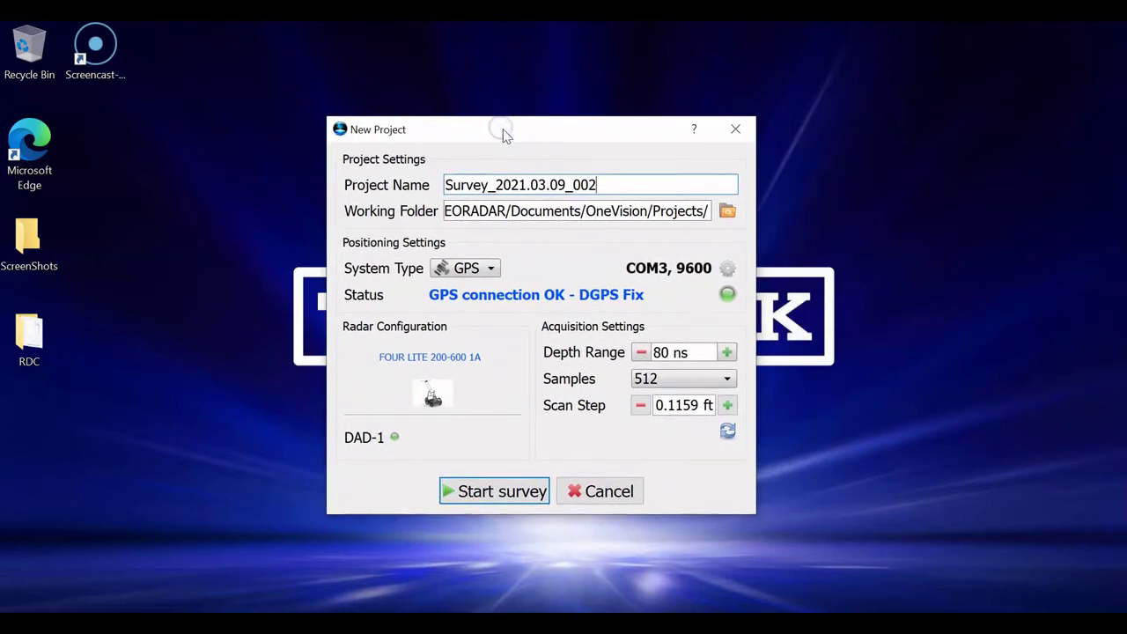
drag(611, 185, 440, 185)
key(BackSpace)
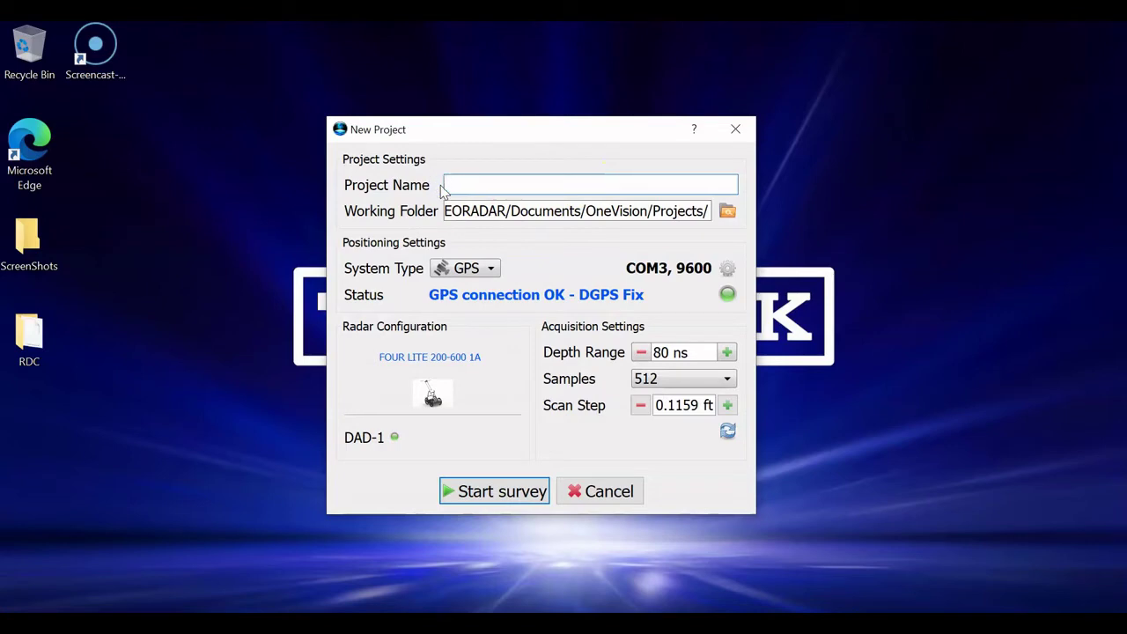
text(Test 1)
click(461, 184)
click(496, 220)
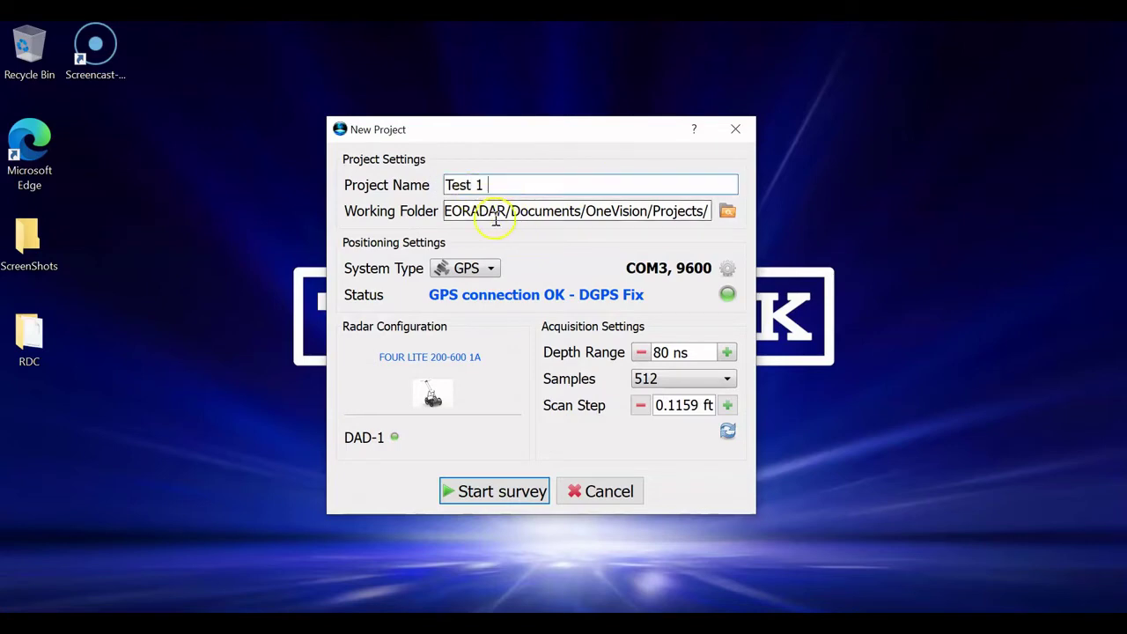
click(728, 211)
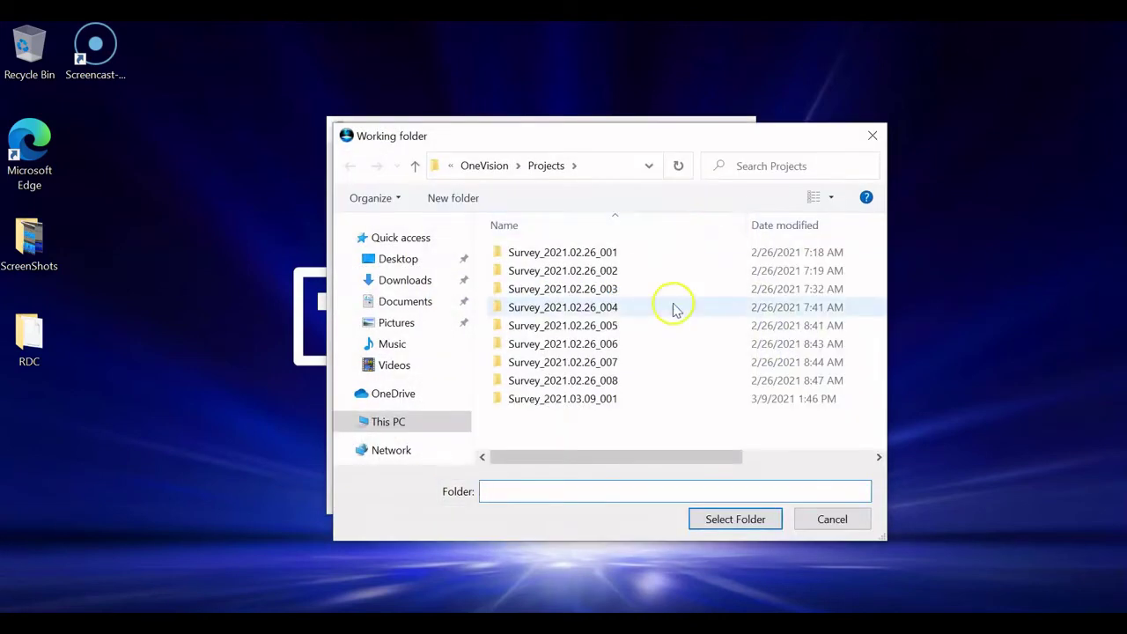
mouse_move(585, 402)
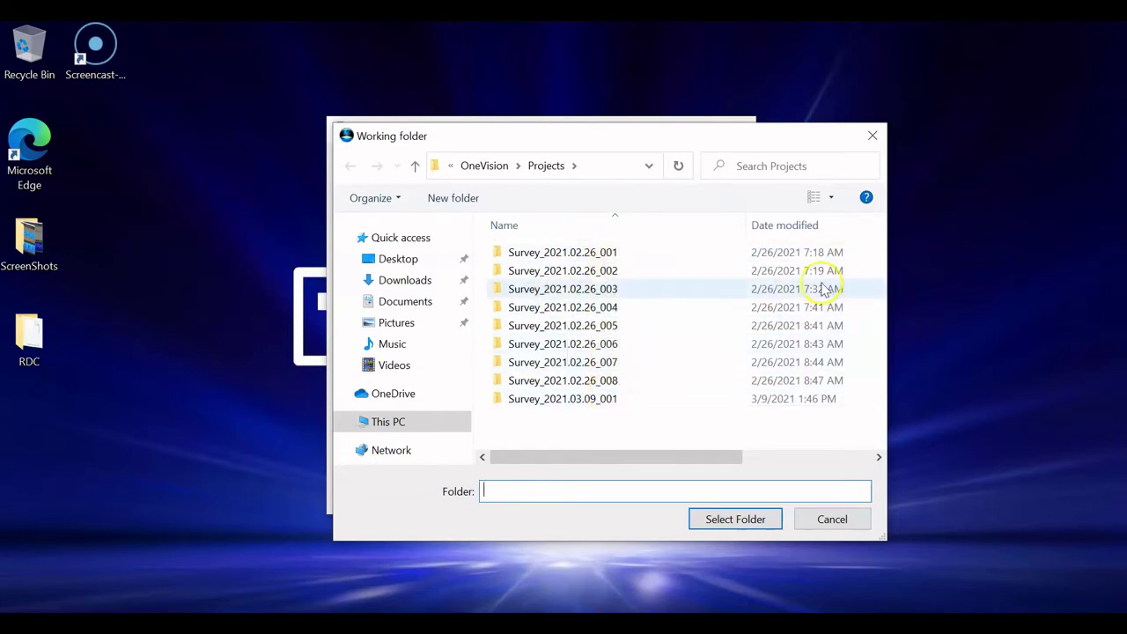
click(878, 144)
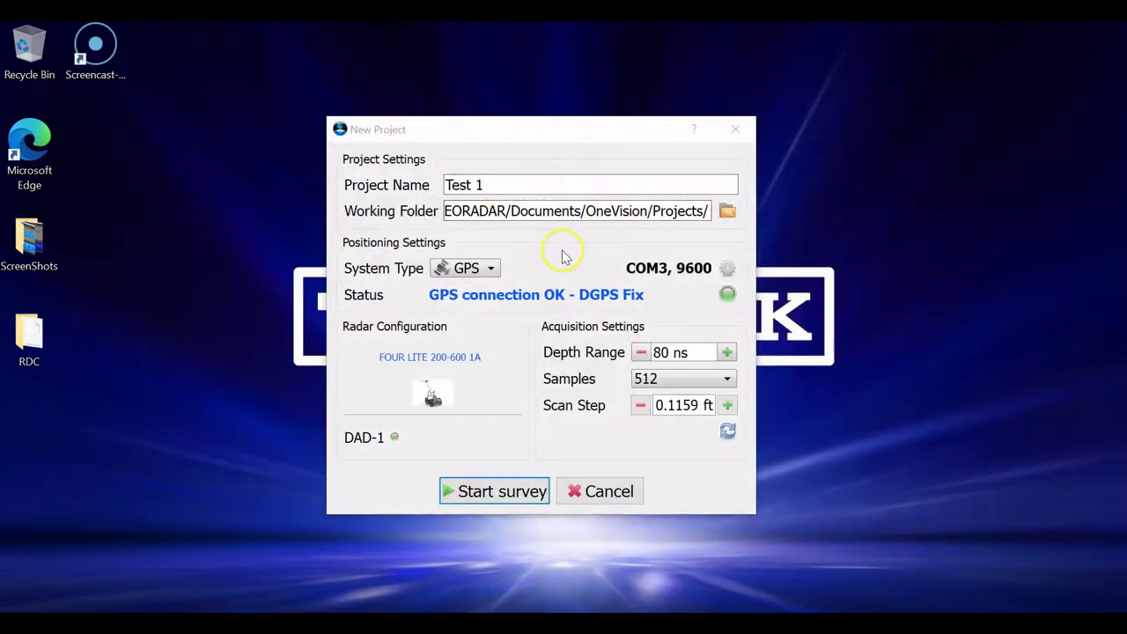
Set the positioning system type to Metric Wheel and review the radar configuration details.
click(482, 271)
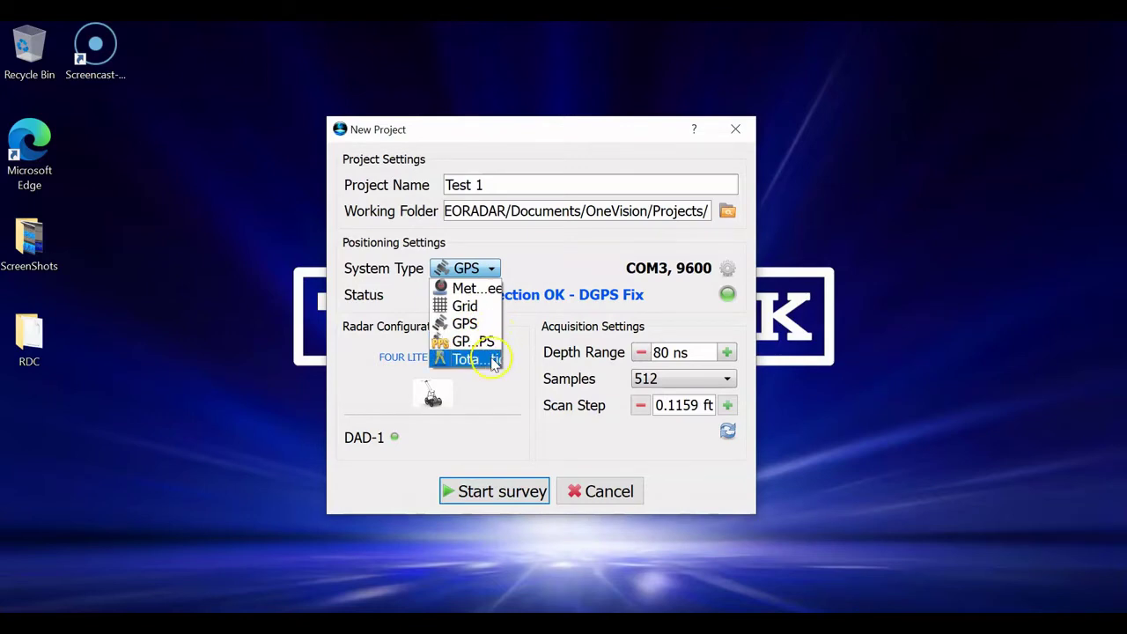
click(545, 261)
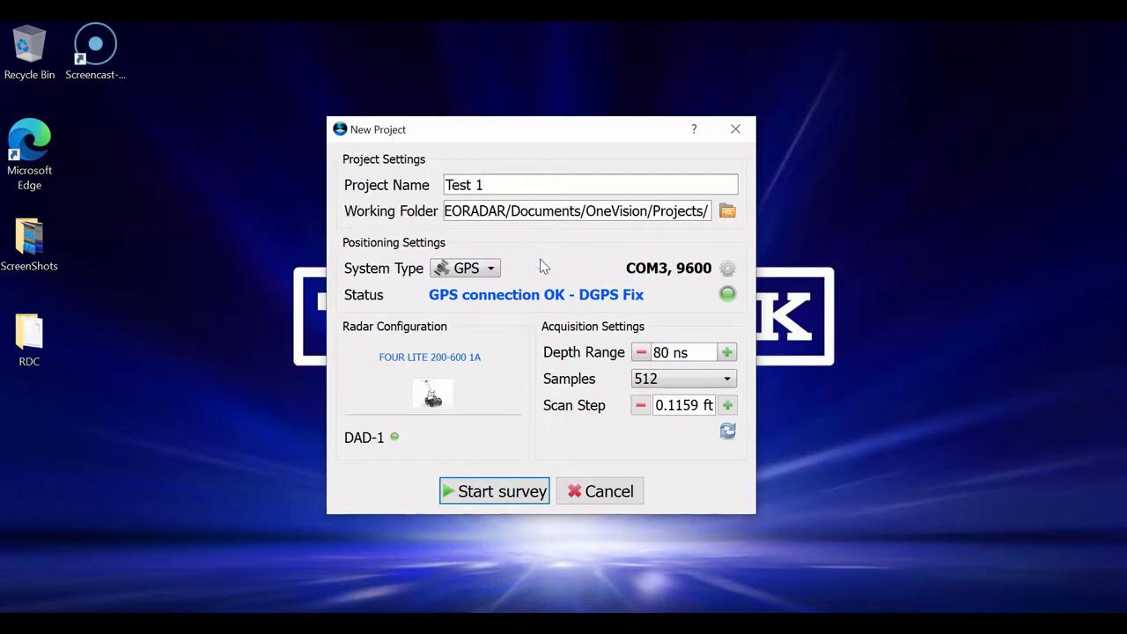
click(487, 271)
click(480, 284)
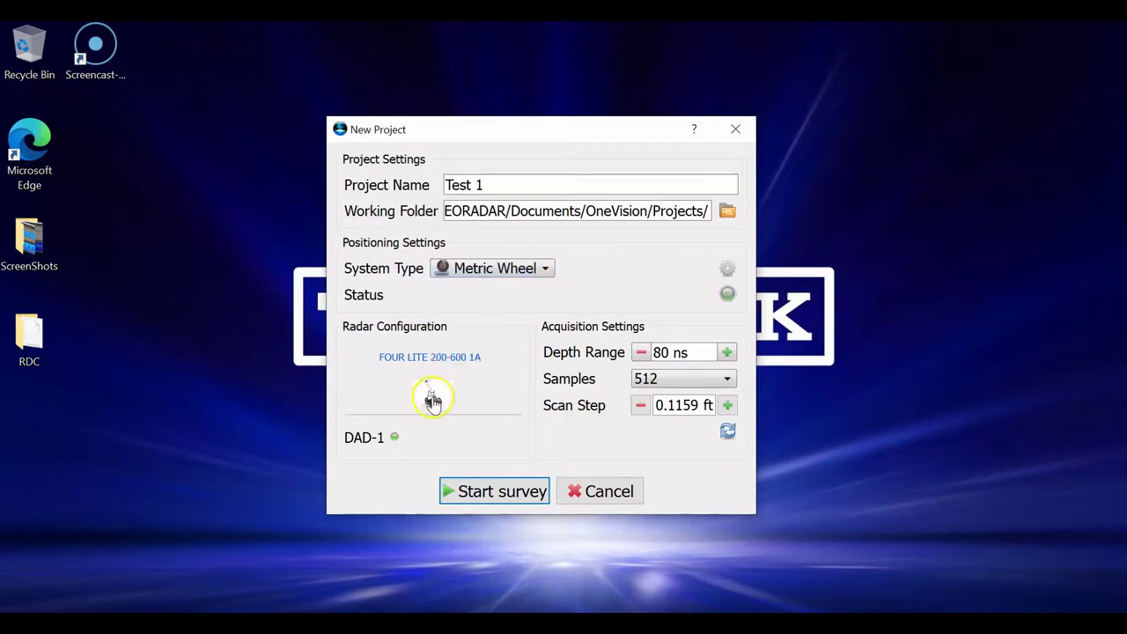
click(432, 401)
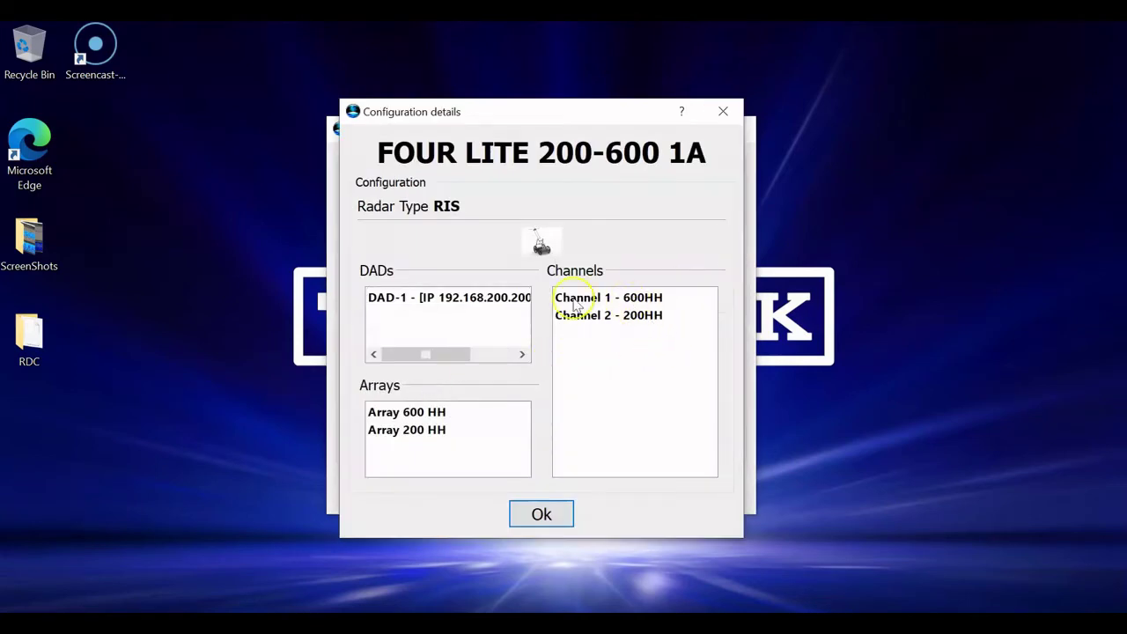
click(723, 111)
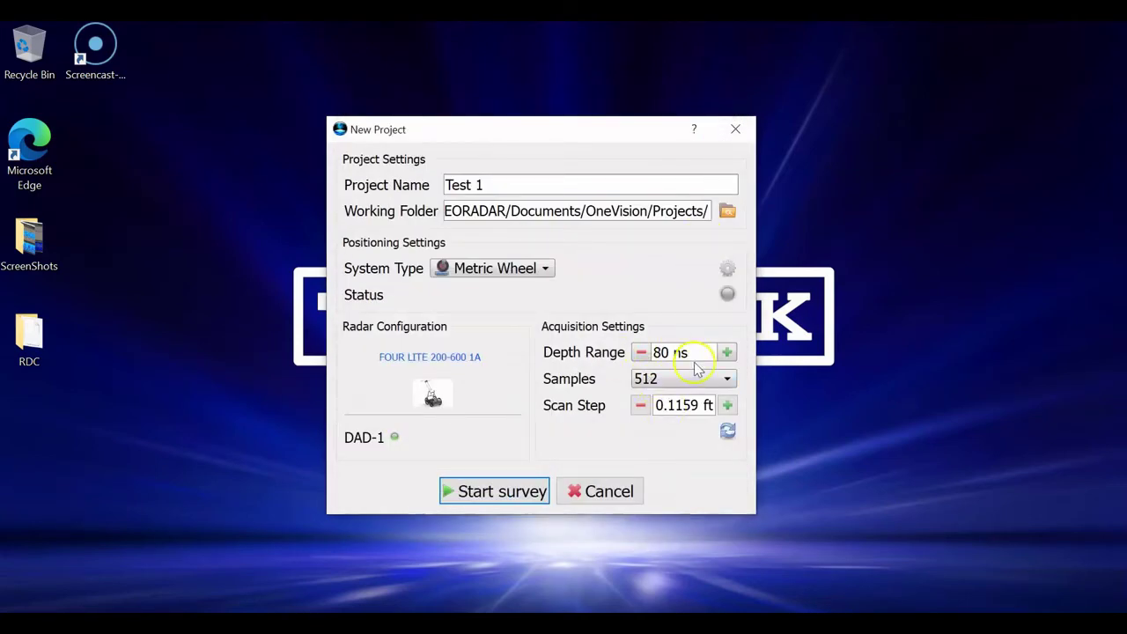
Adjust the depth range down and back up to 70 ns.
click(639, 352)
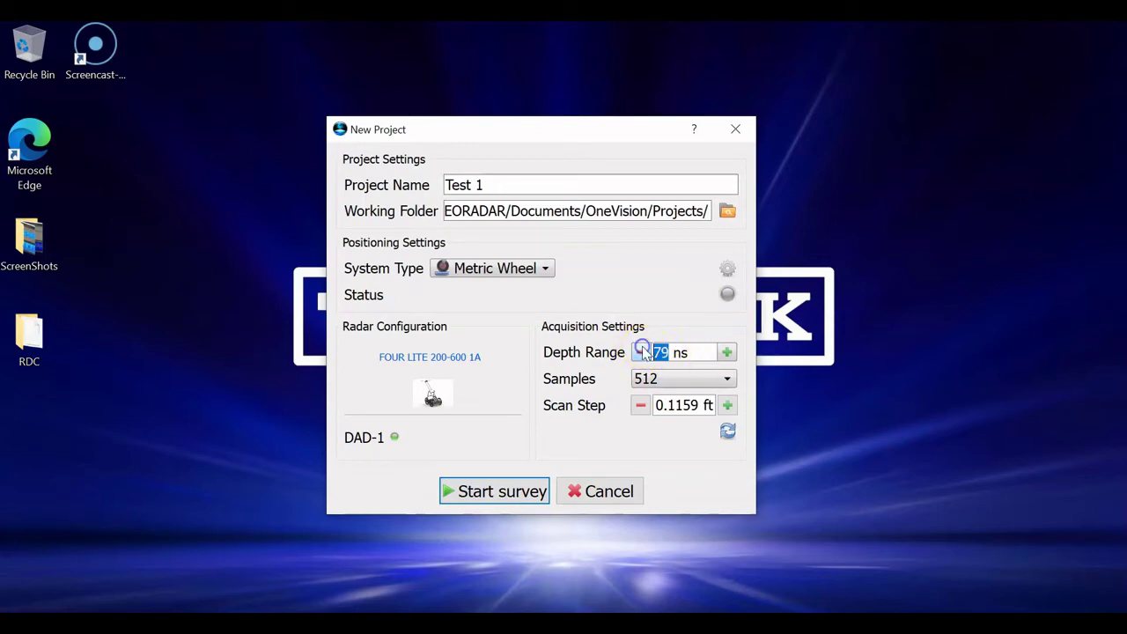
click(639, 352)
click(641, 352)
click(726, 352)
Keep the sample count at 512 and start the Test 1 survey.
click(667, 382)
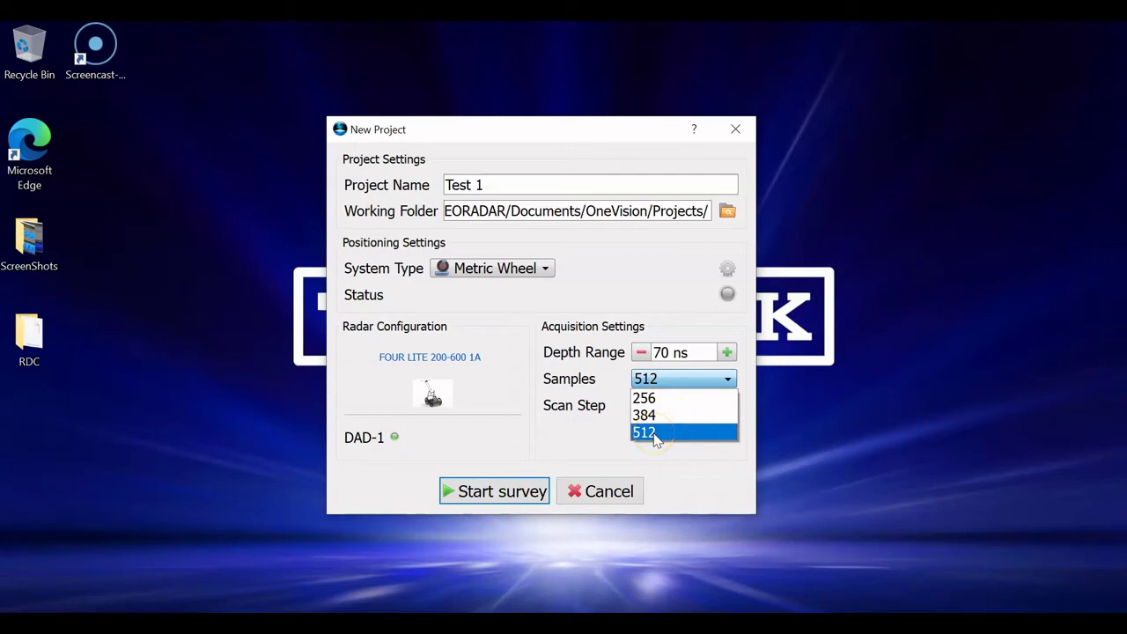
click(651, 433)
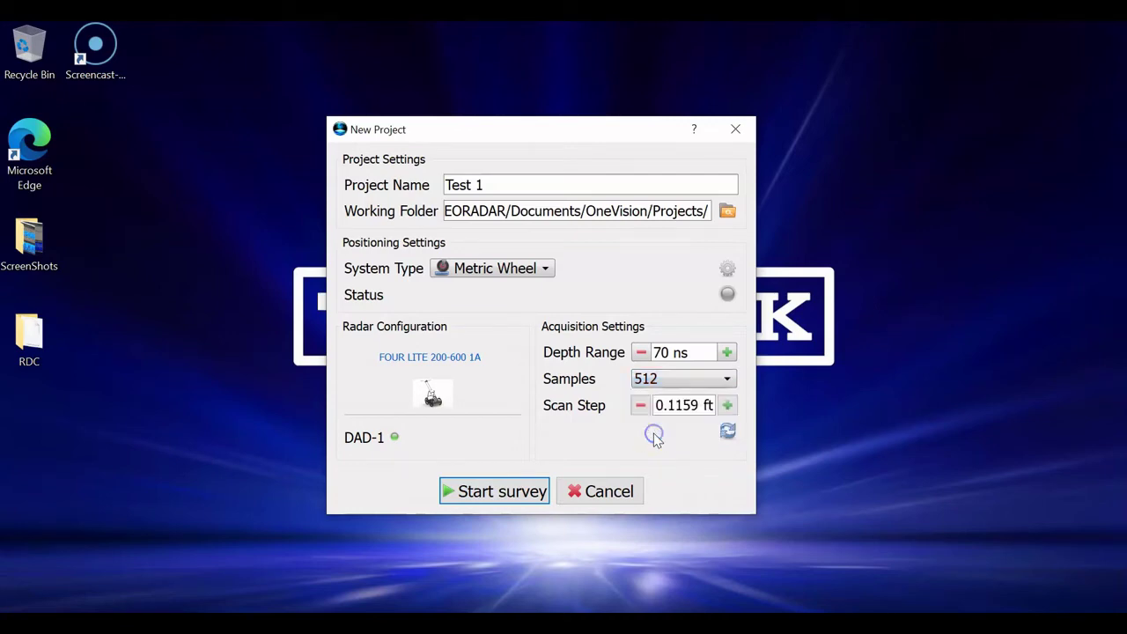
click(726, 378)
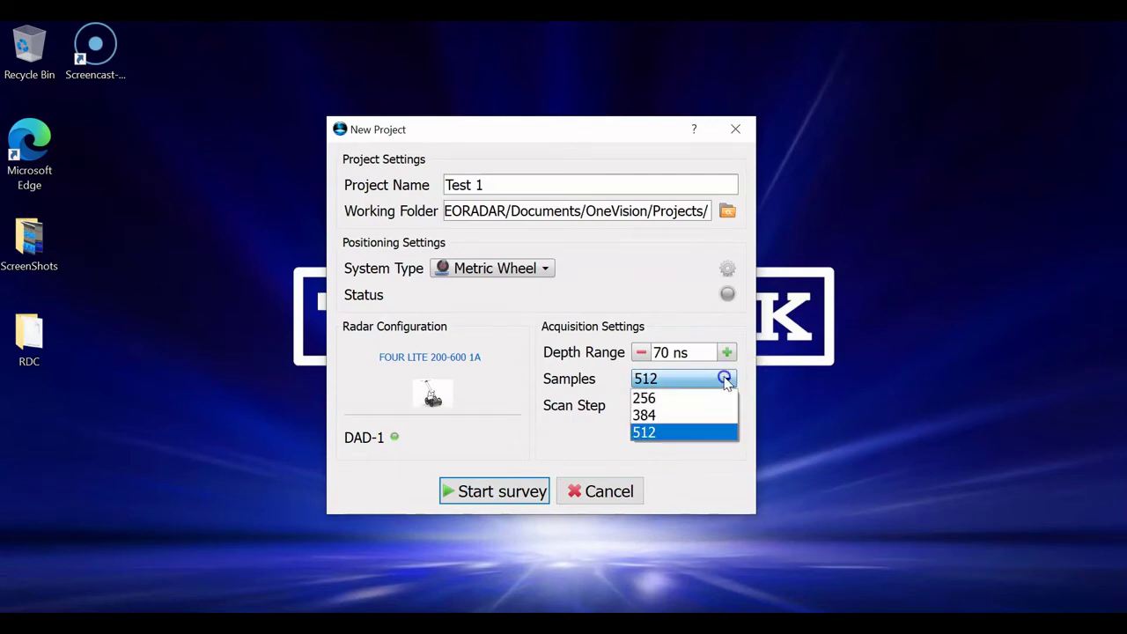
click(684, 399)
click(676, 381)
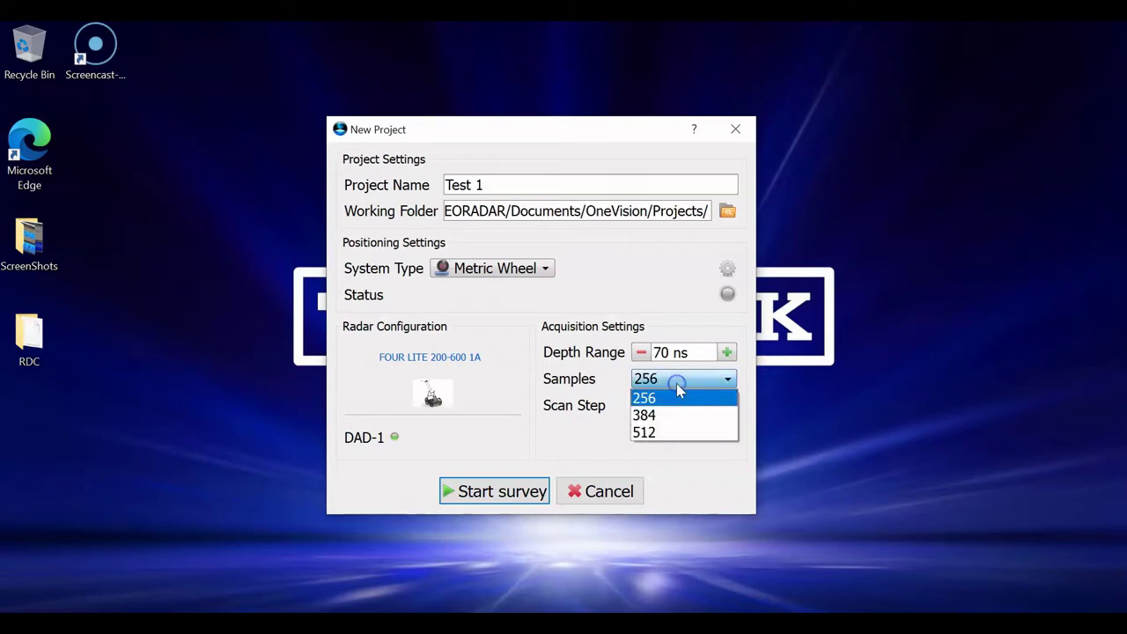
click(658, 431)
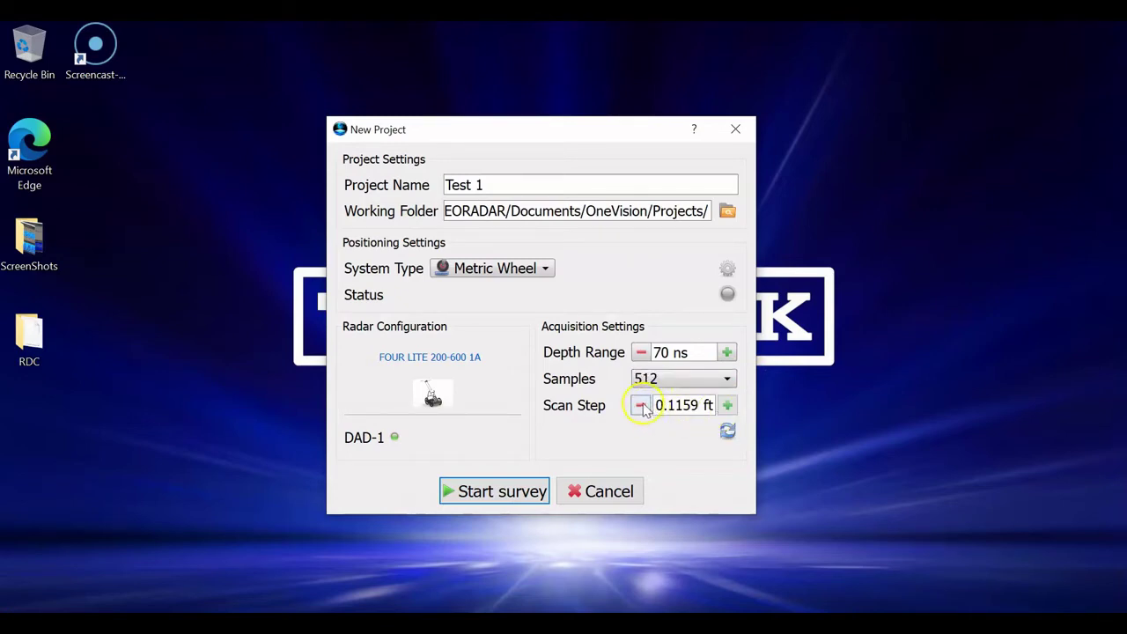
click(671, 403)
click(517, 493)
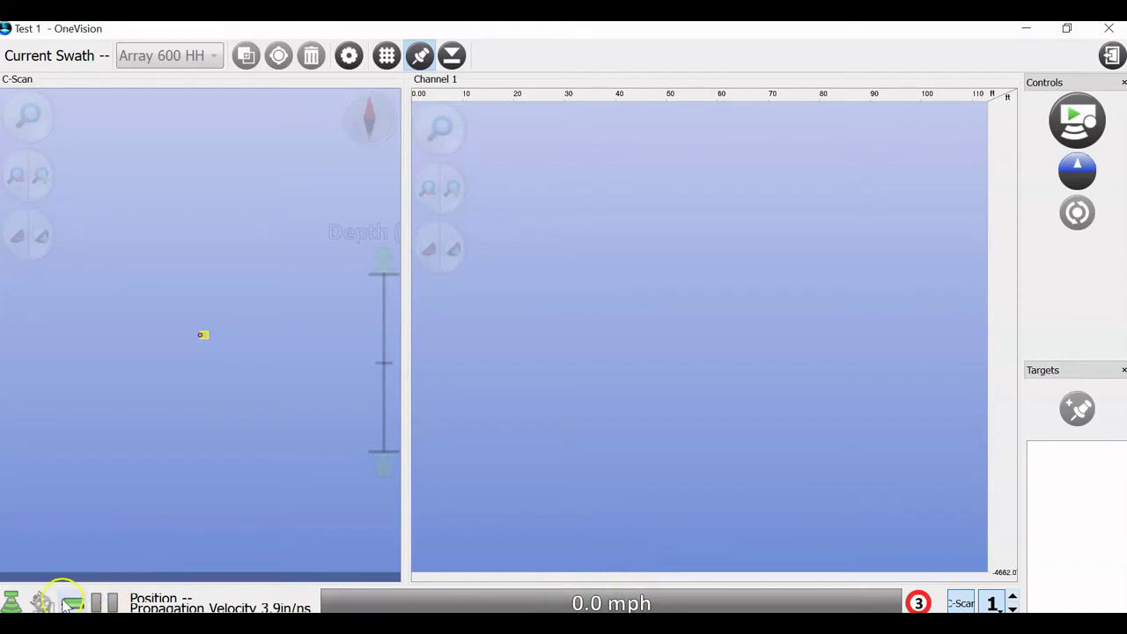
Check system diagnostics (all OK), battery at 100%, and swath and project size limits at 0%.
click(14, 602)
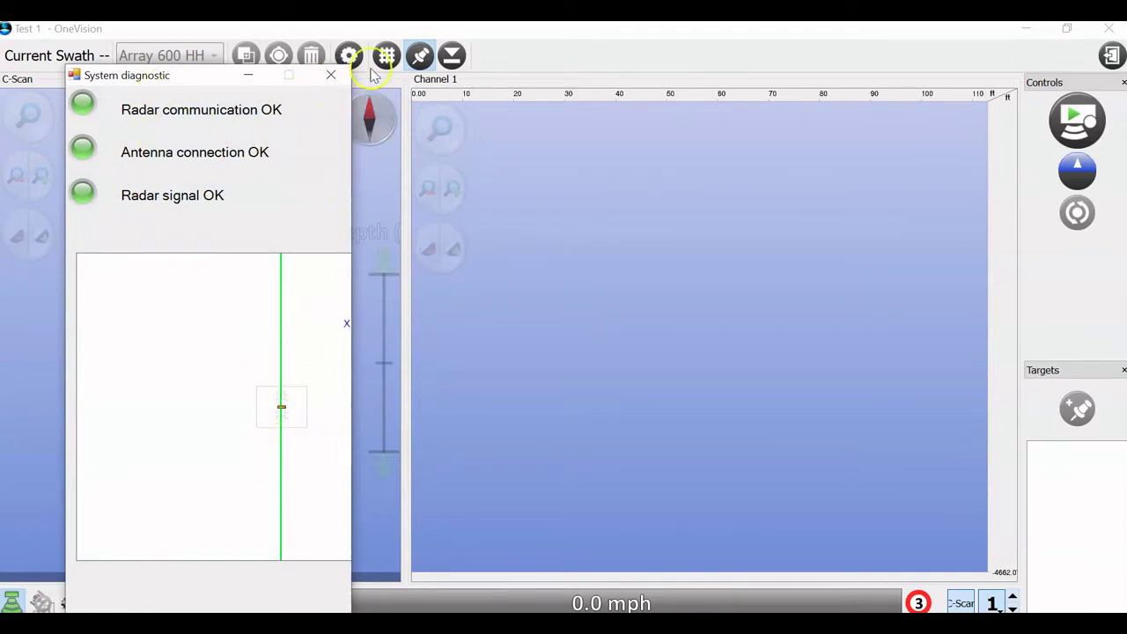
click(331, 74)
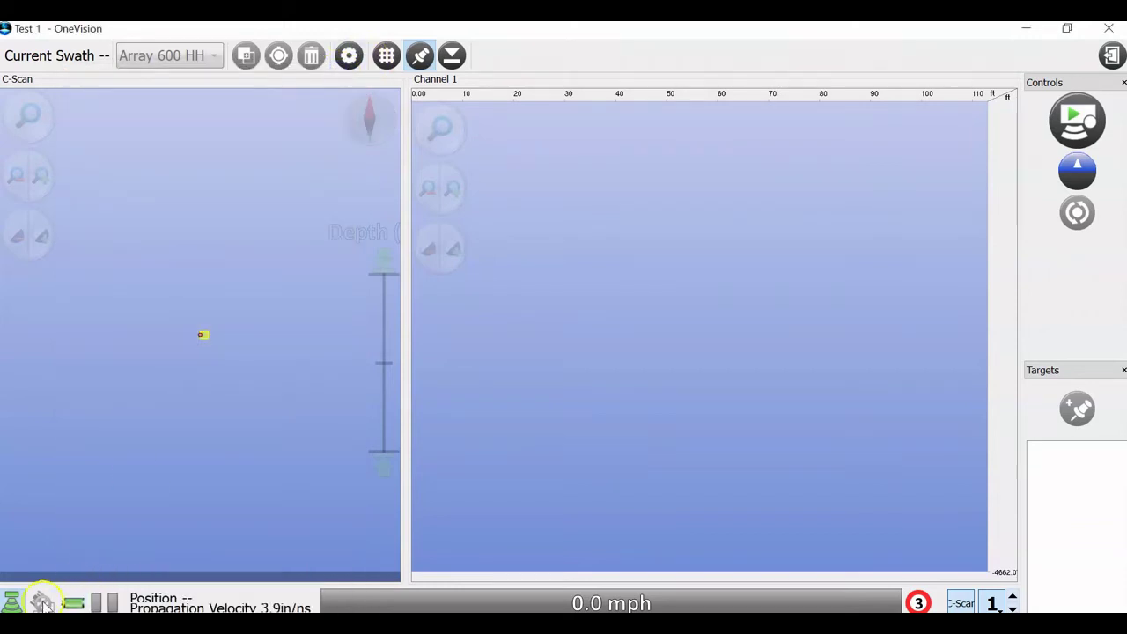
click(78, 602)
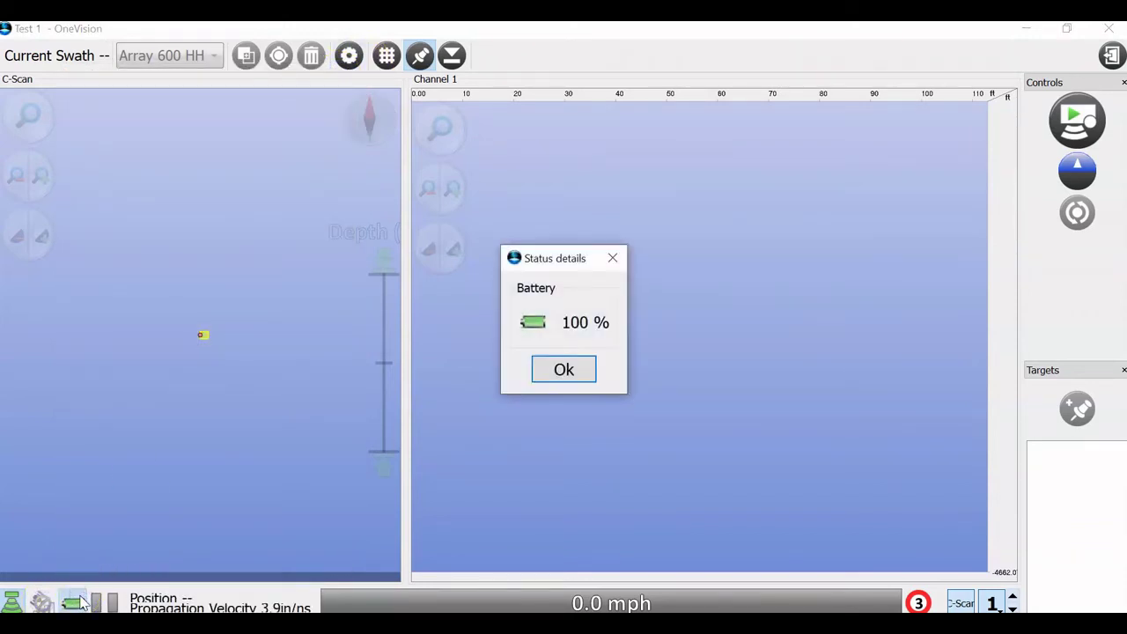
click(80, 601)
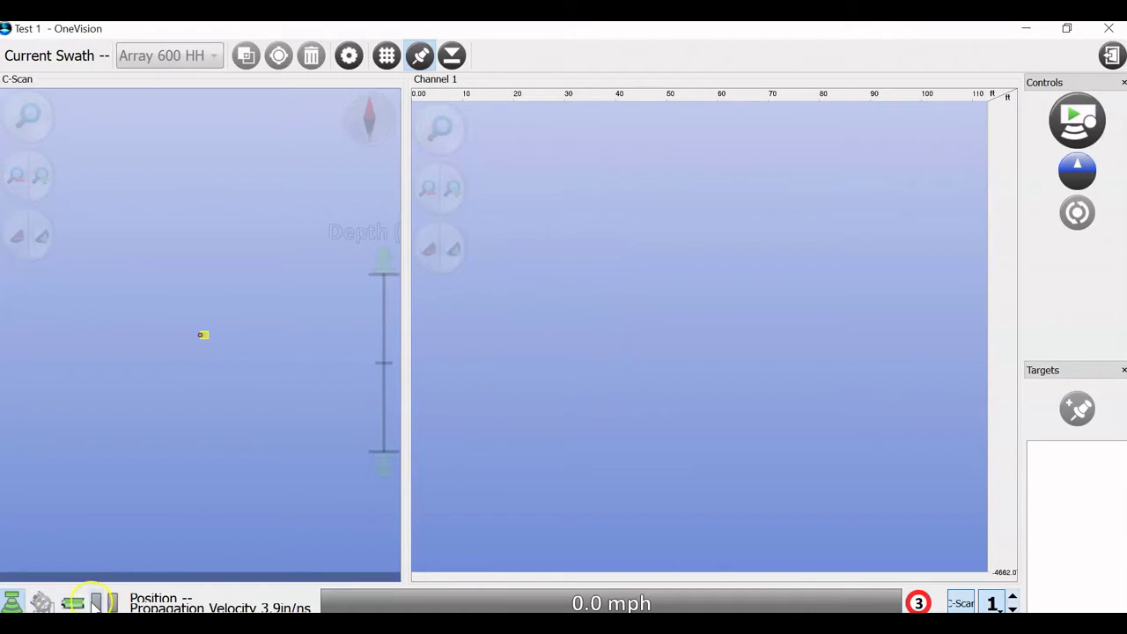
click(94, 602)
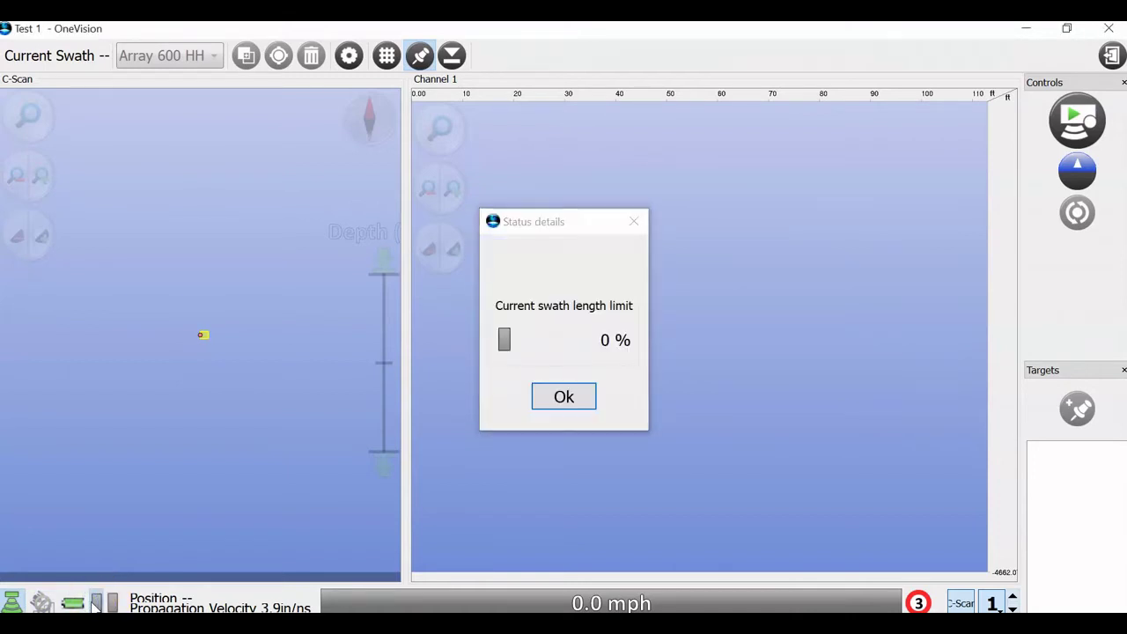
click(94, 602)
click(117, 601)
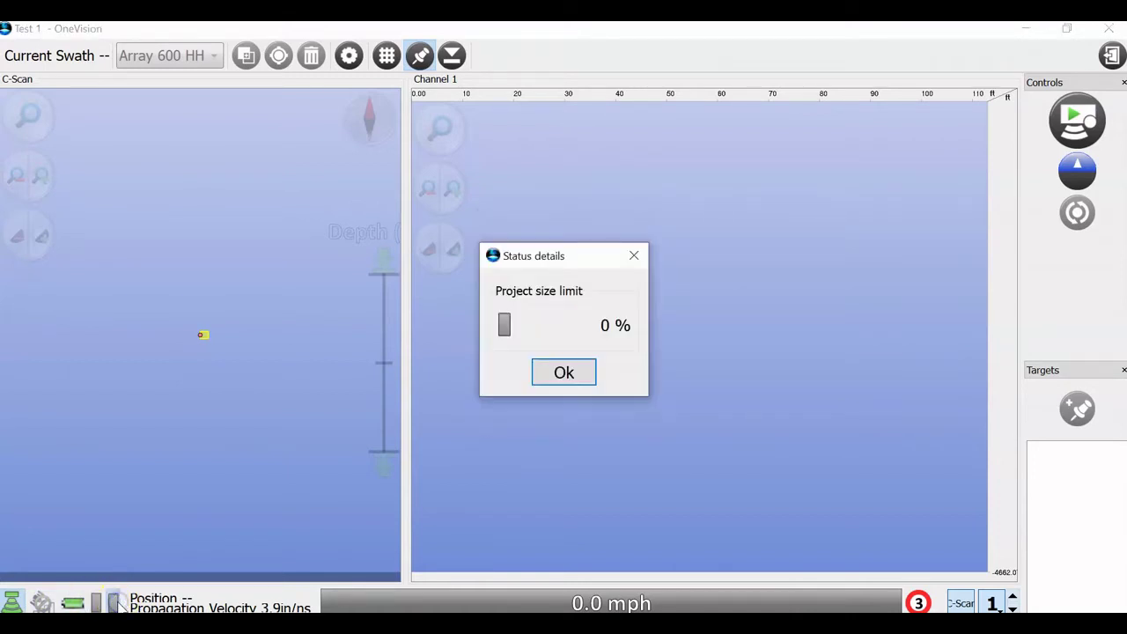
click(117, 601)
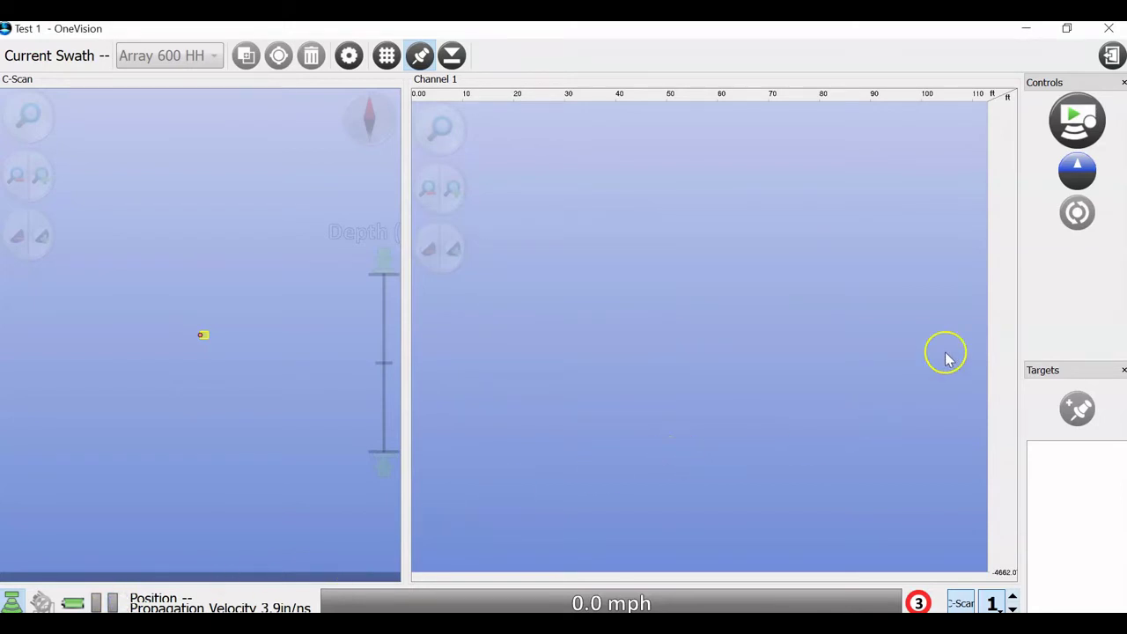
Record the first swath and zoom the Channel 1 radargram so depth starts at the surface.
click(1078, 121)
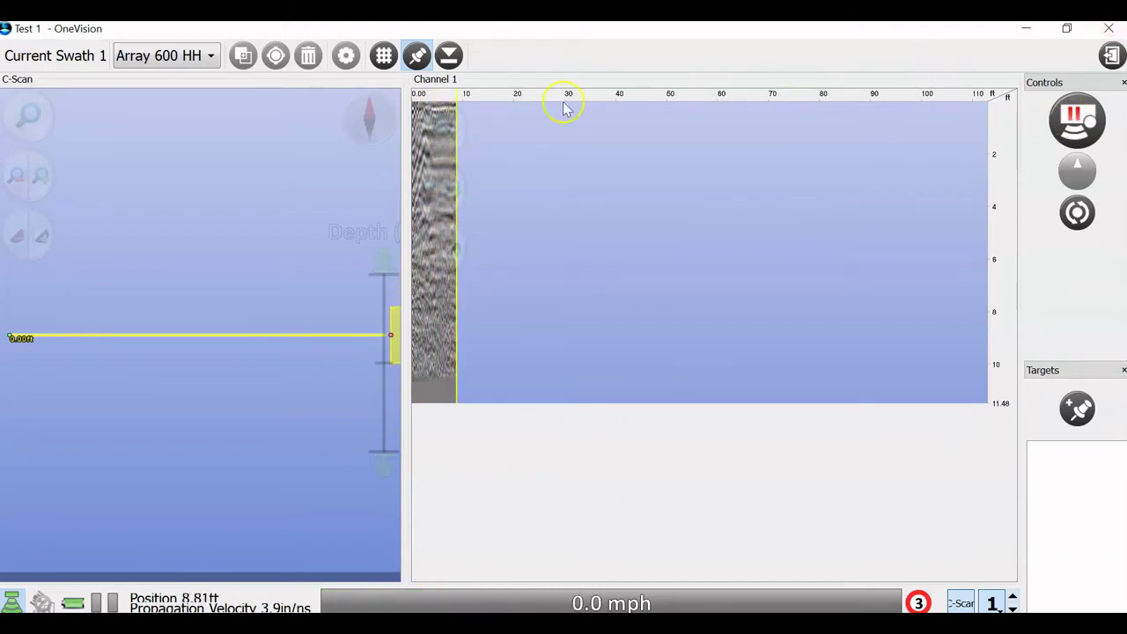
click(452, 192)
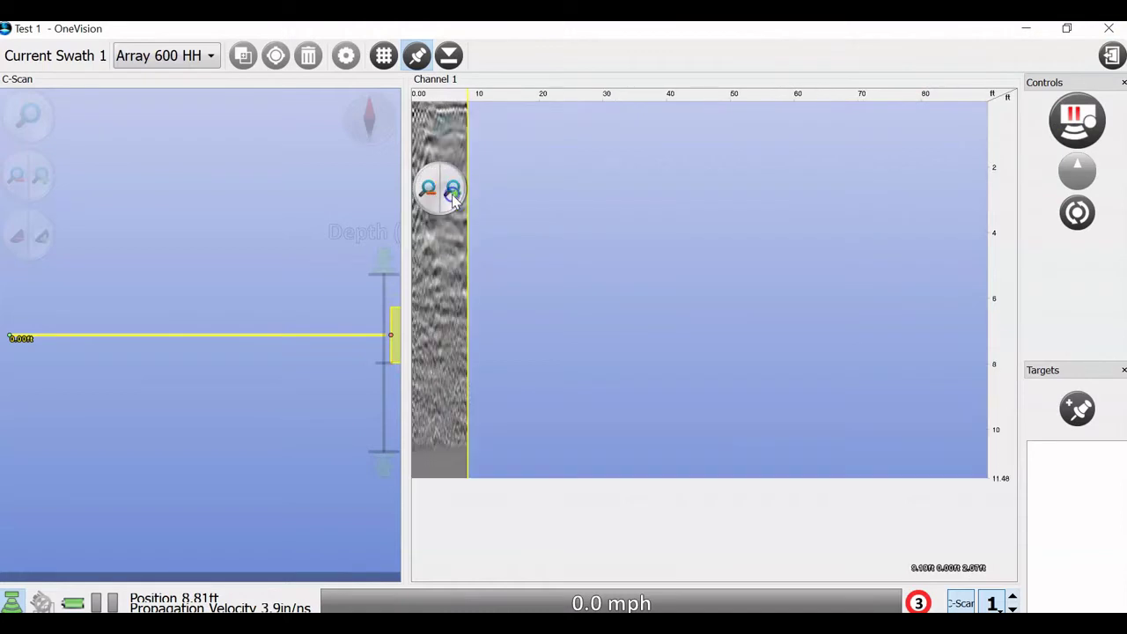
click(453, 192)
click(453, 192)
click(453, 192)
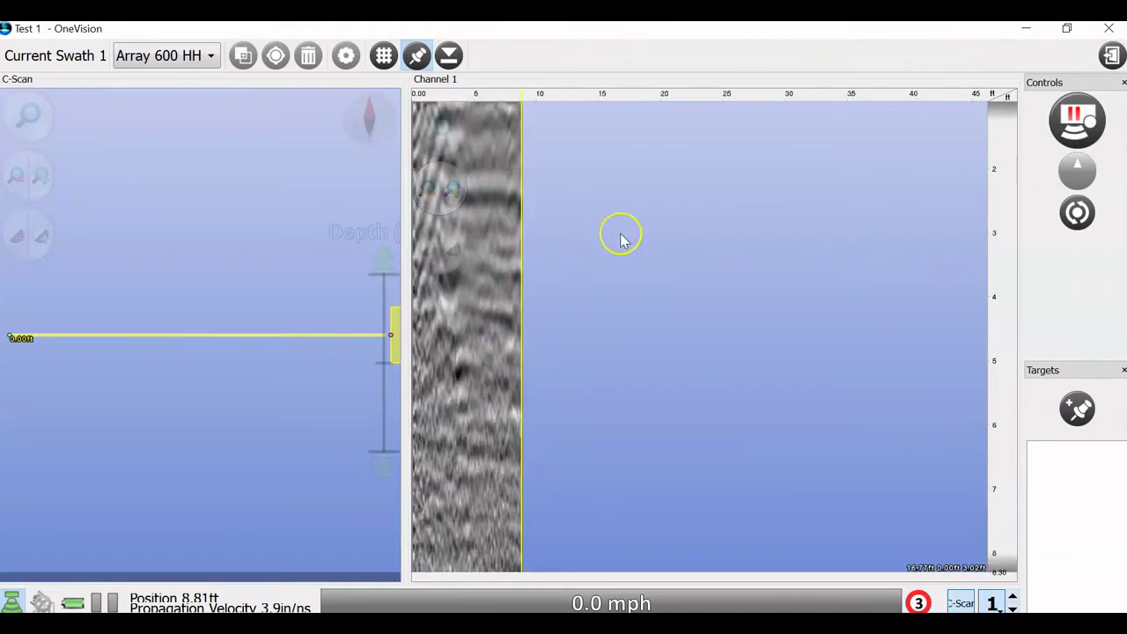
drag(621, 234, 620, 365)
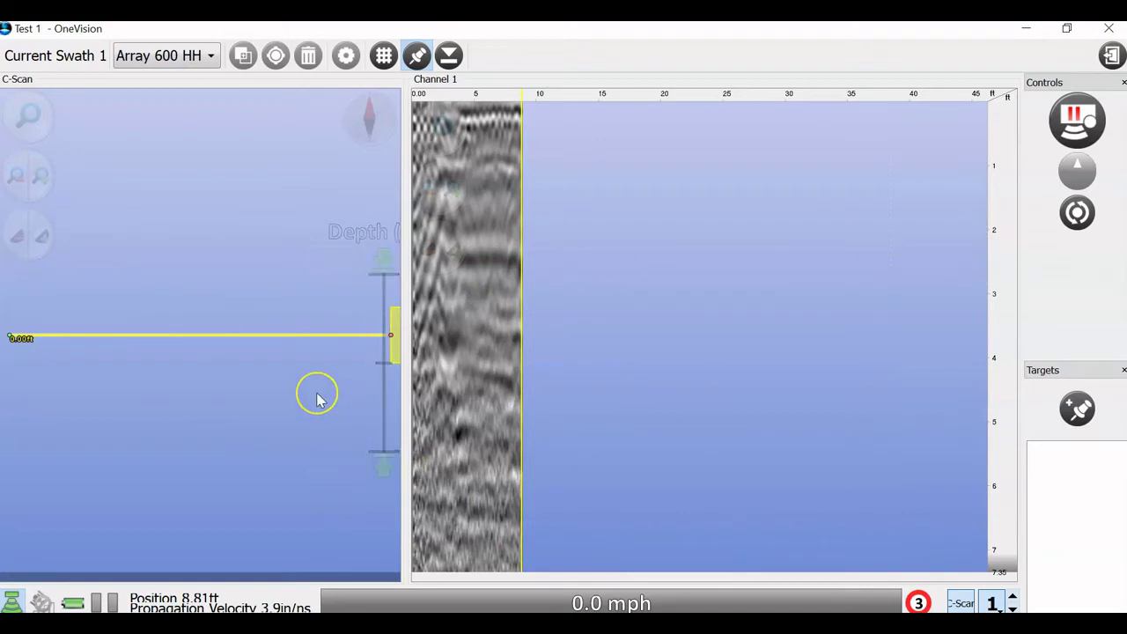
Pan the C-scan map, then hide it so the radargram fills the window.
scroll(319, 398, down, 3)
scroll(319, 399, up, 3)
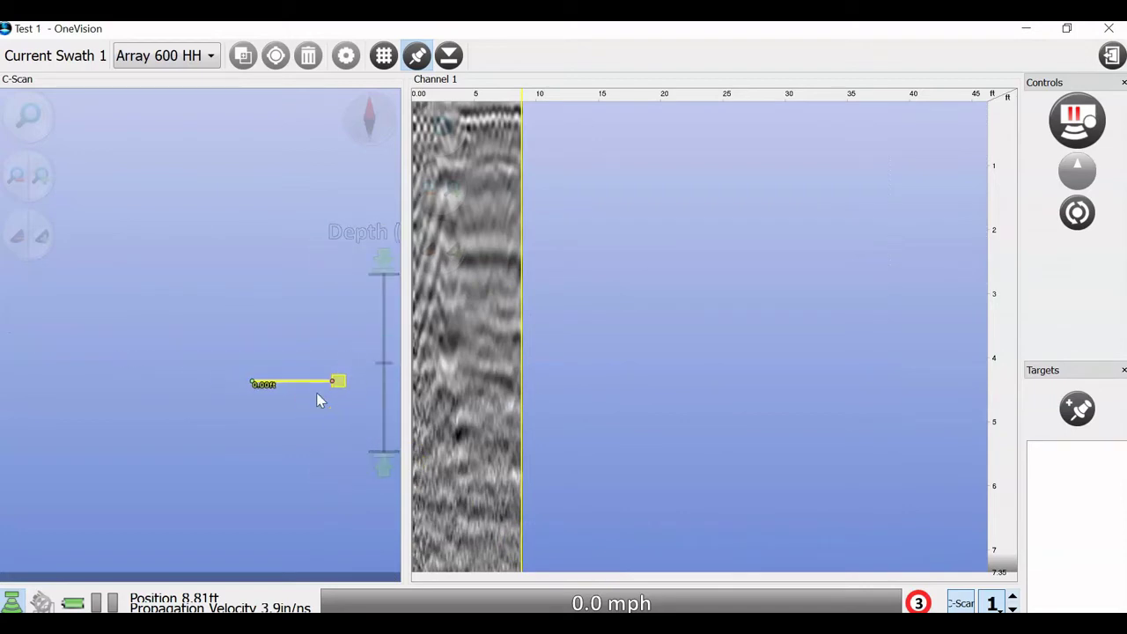
drag(319, 399, 266, 393)
click(959, 603)
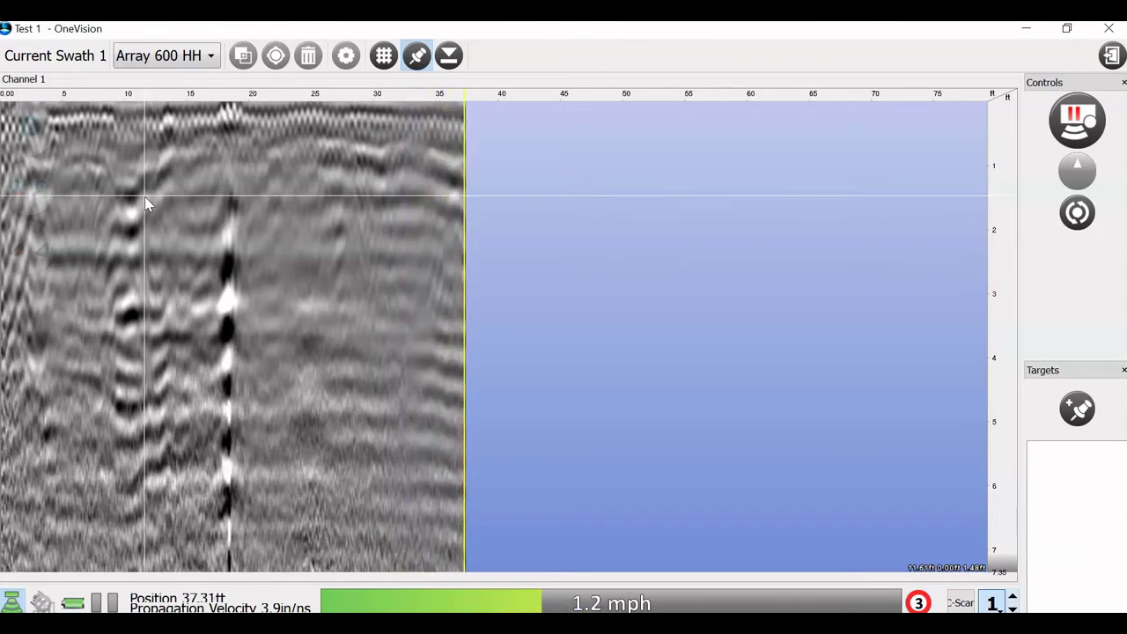
Toggle the grid overlay off, adjust radargram zoom, and align depth to start at the surface.
click(384, 58)
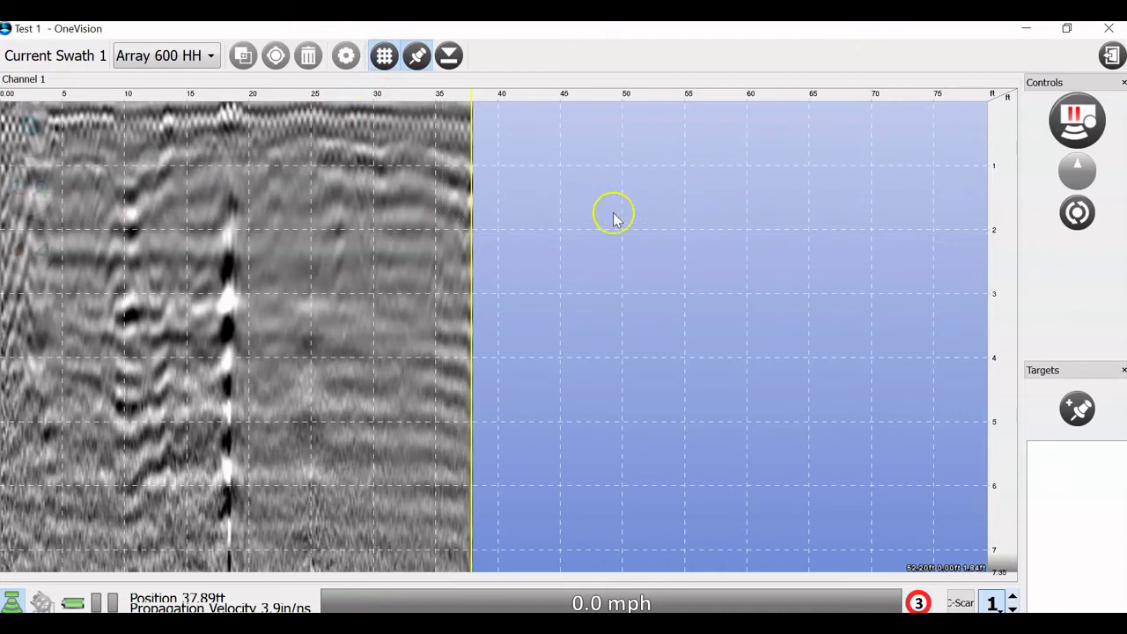
click(384, 55)
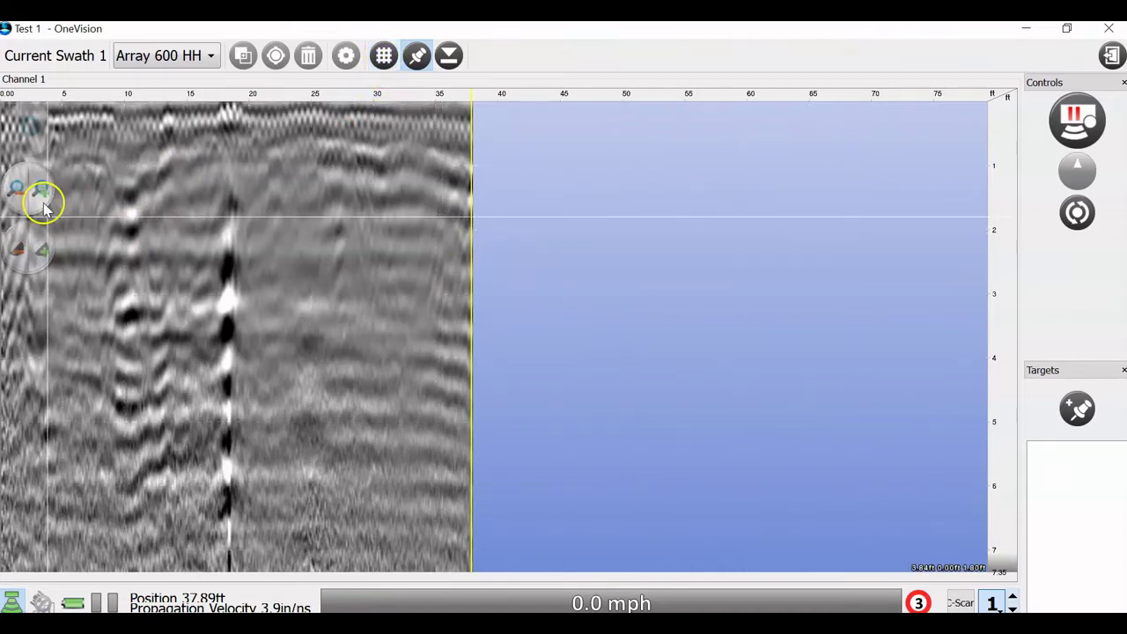
click(40, 190)
click(25, 192)
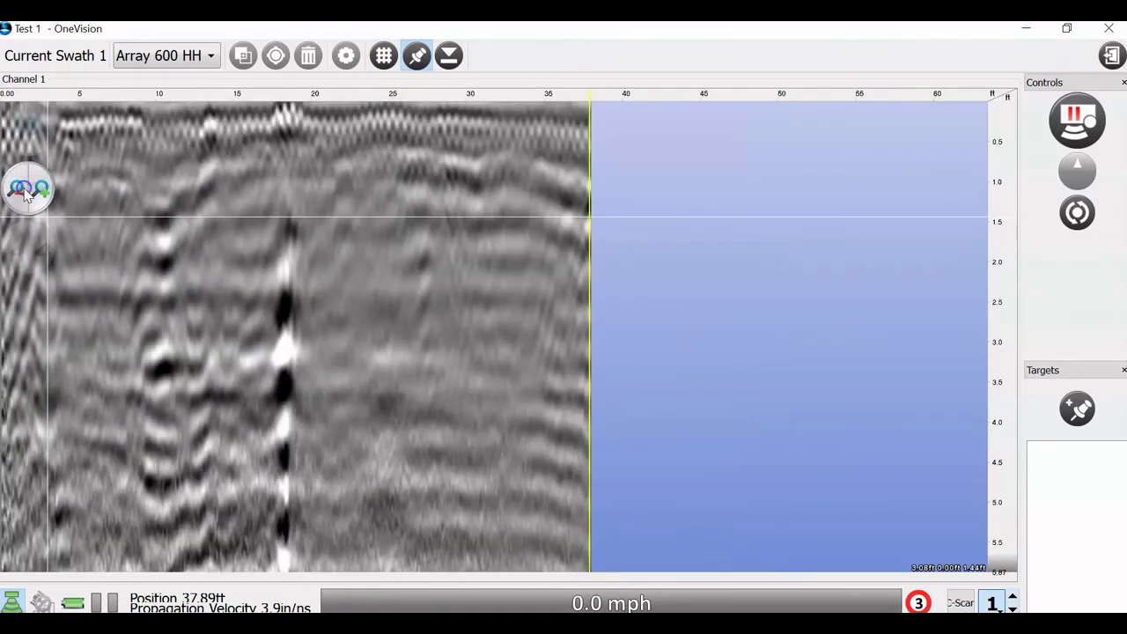
click(40, 190)
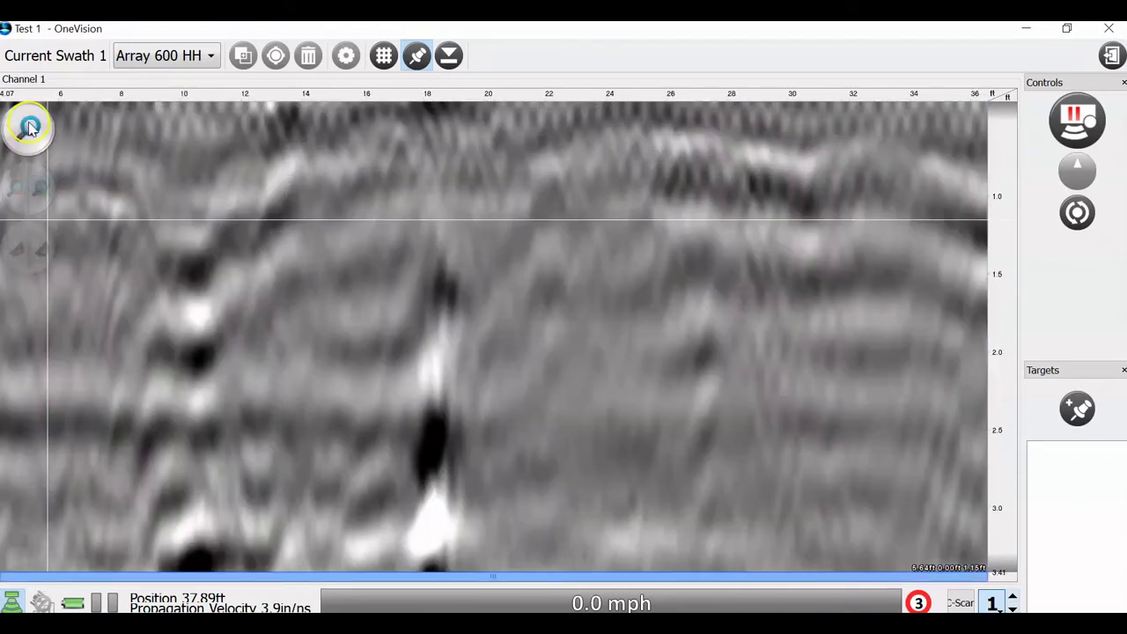
click(29, 128)
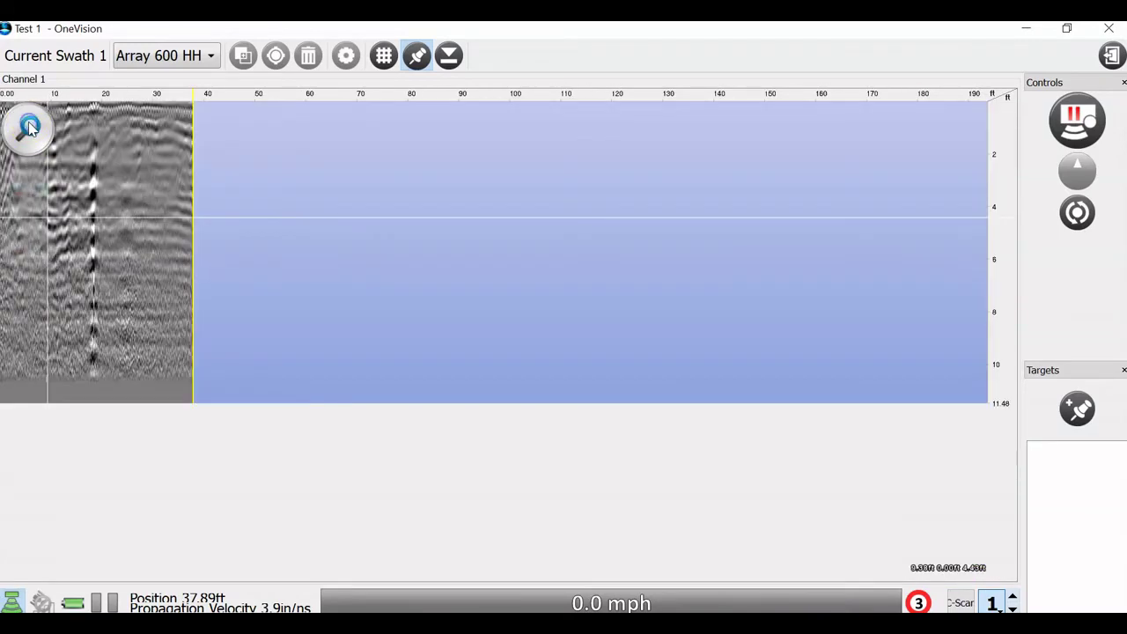
click(42, 188)
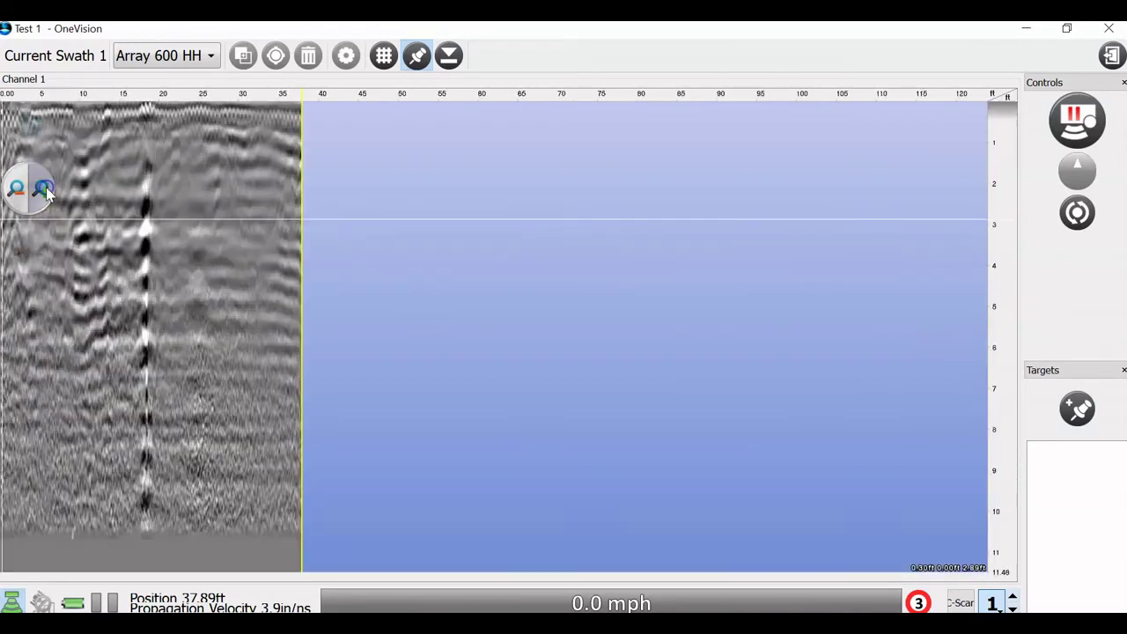
drag(184, 201, 183, 315)
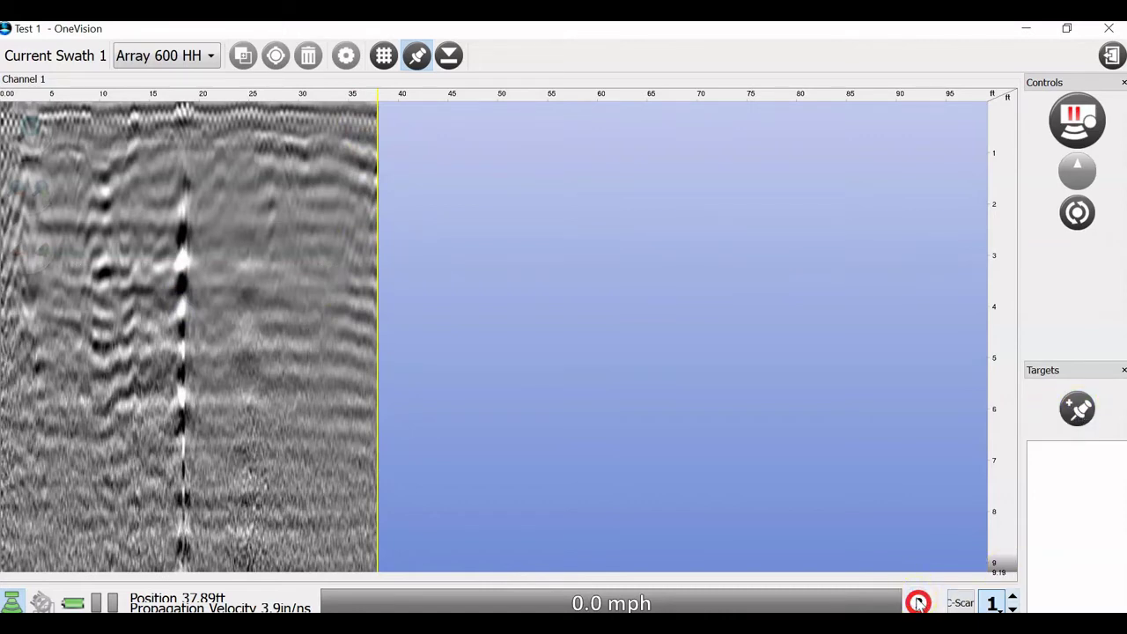
Compare Array 200 HH with 600 HH, then read the hyperbola apex near 80 ft, about 5 ft deep.
click(211, 56)
click(200, 94)
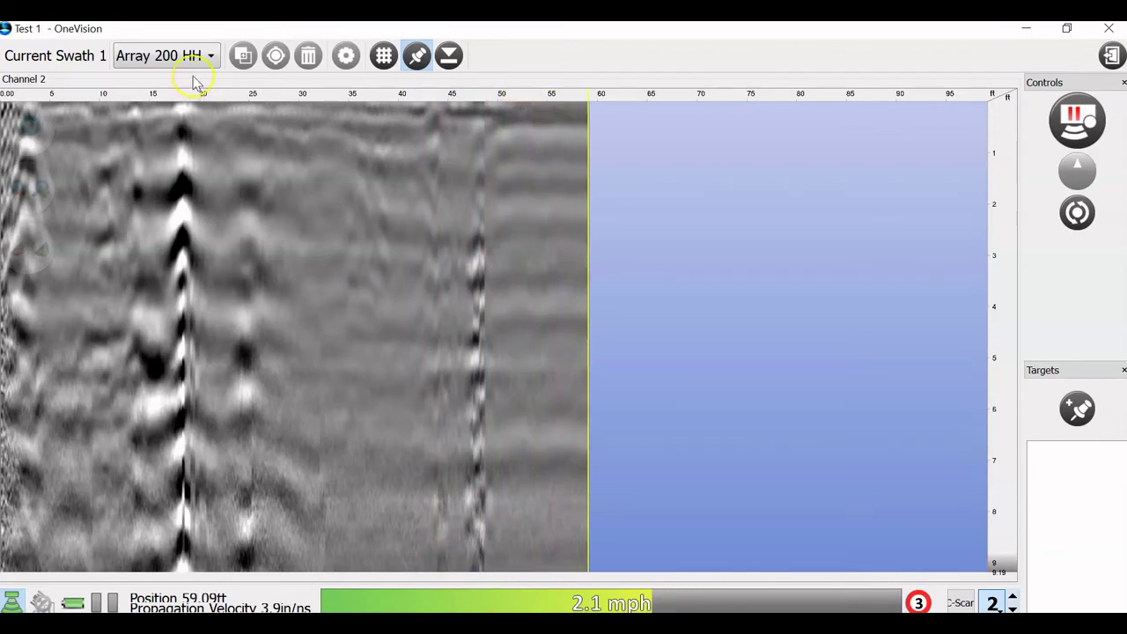
click(204, 57)
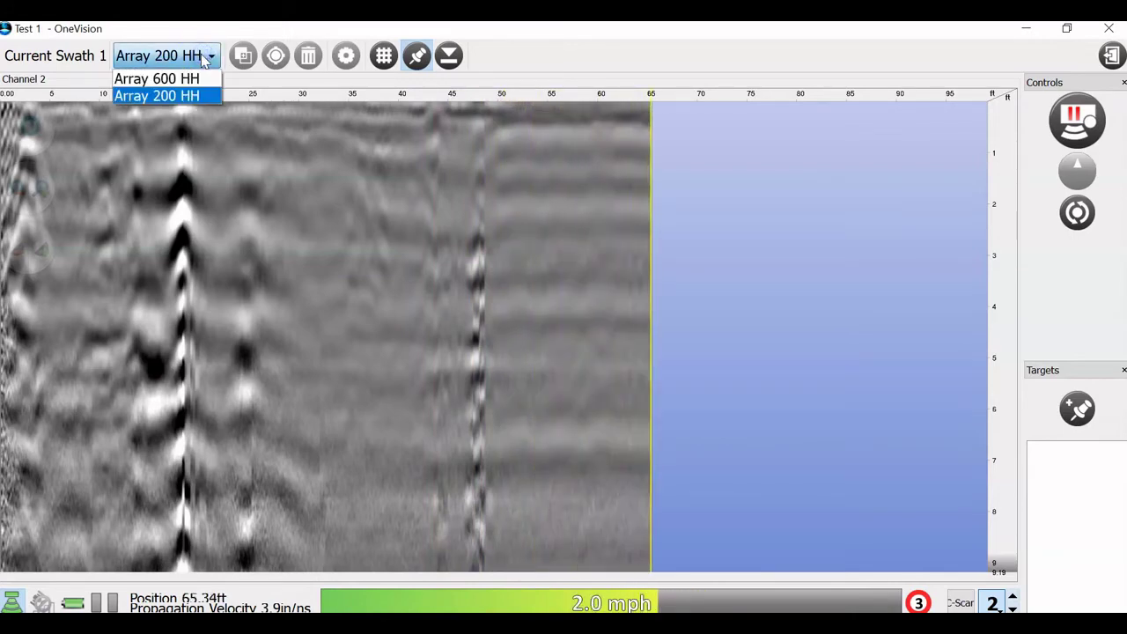
click(197, 80)
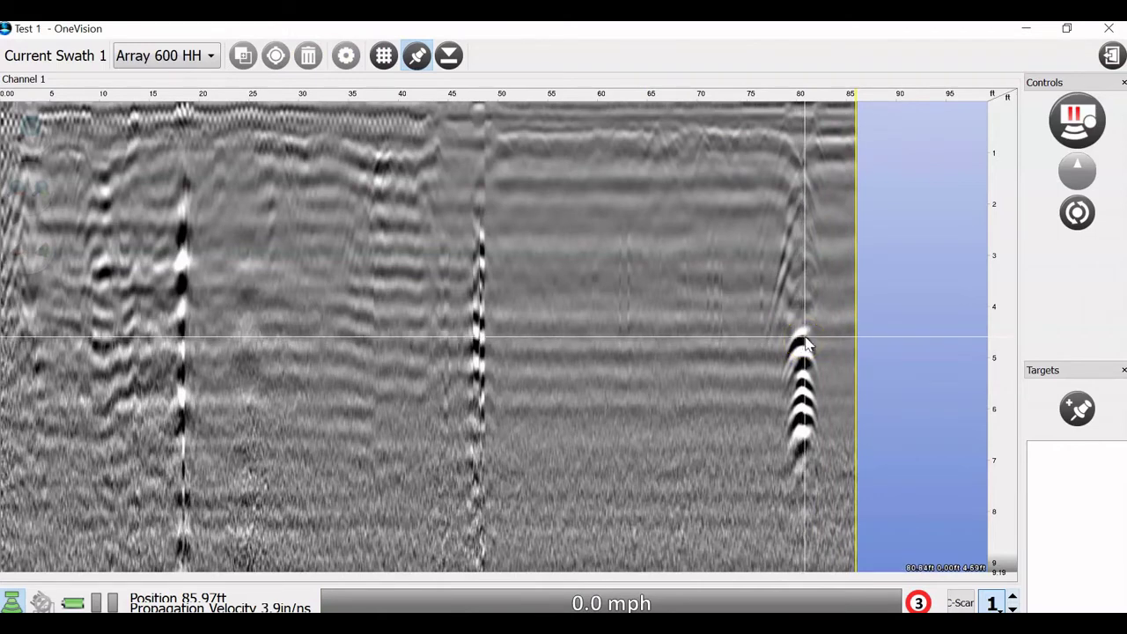
click(806, 342)
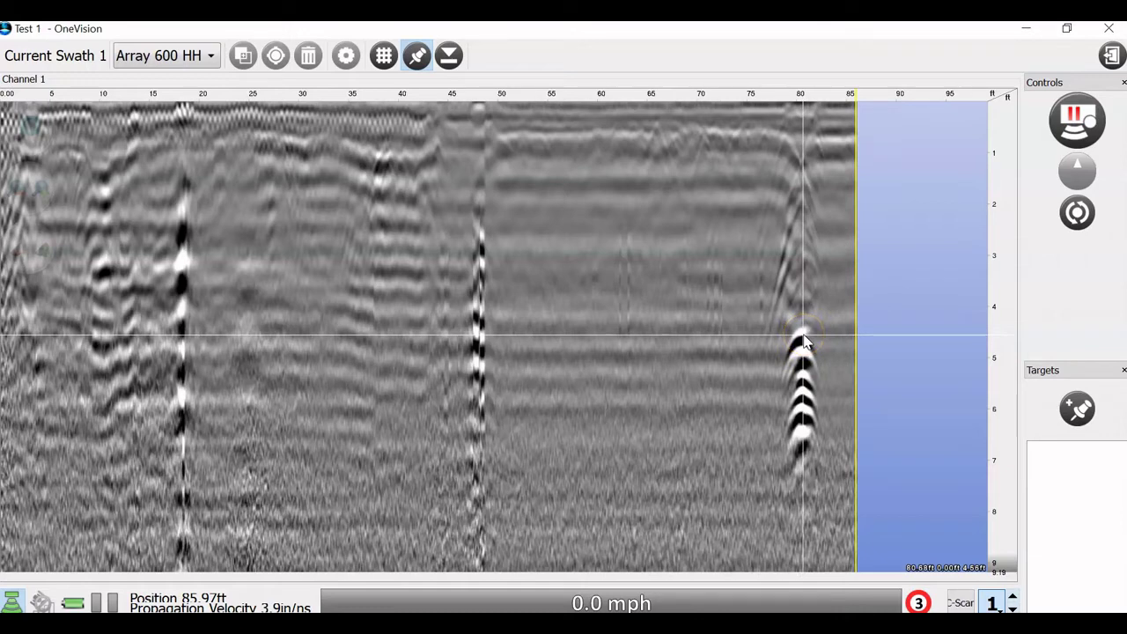
View the Array 200 HH channel data again, then return to Array 600 HH.
click(204, 55)
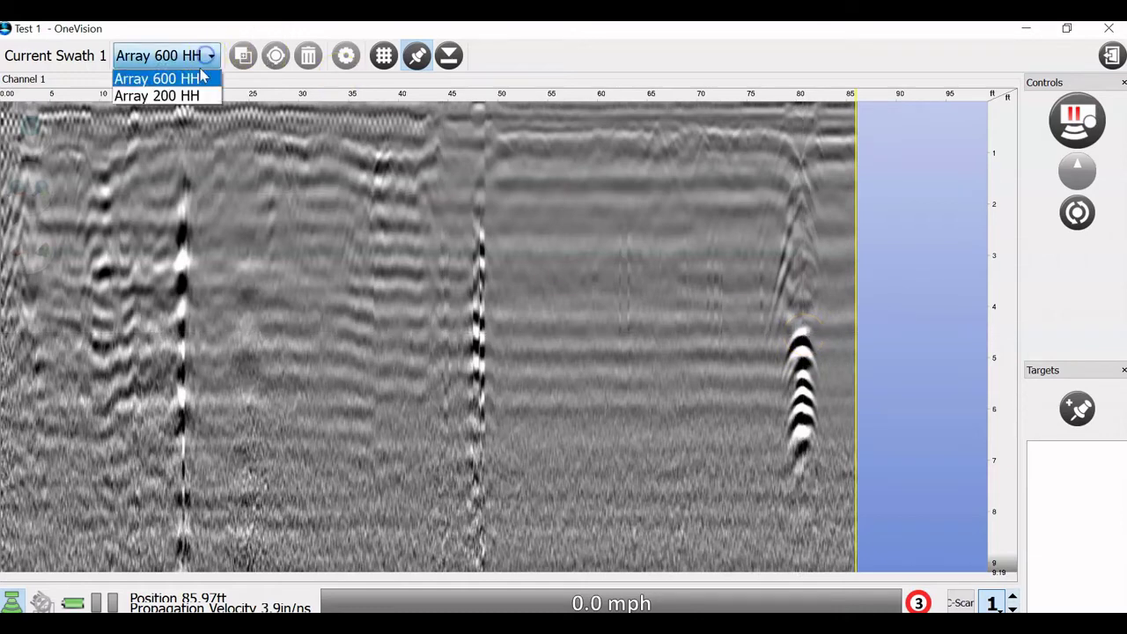
click(188, 95)
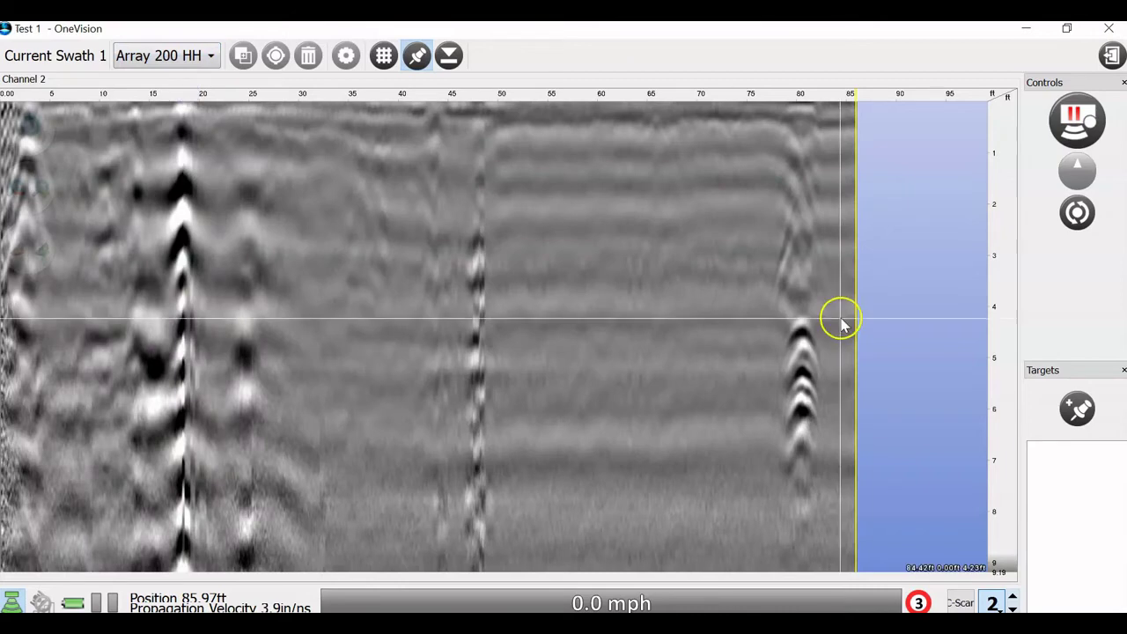
click(198, 57)
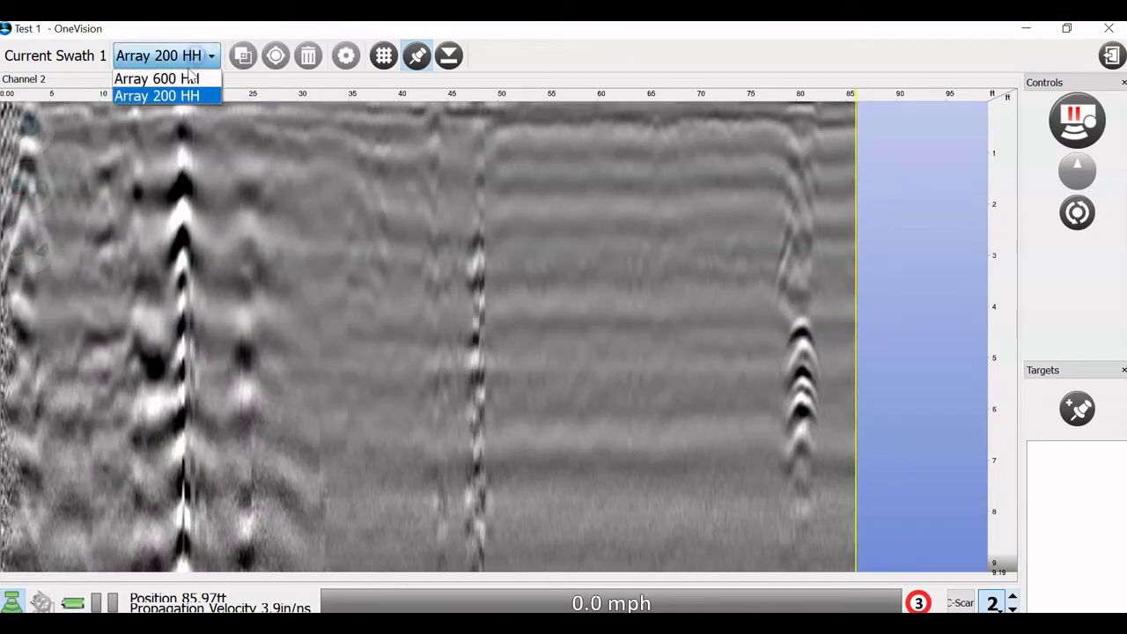
click(187, 77)
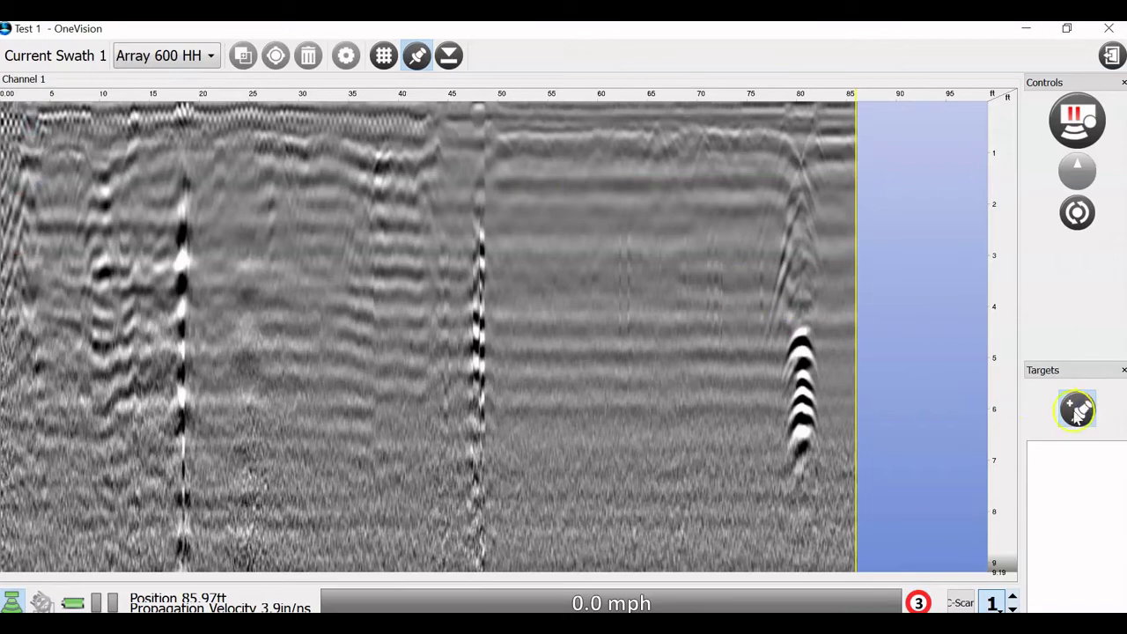
Mark the hyperbola apex near 80.7 ft as Sewer target Sewer1 with velocity 3.4 in/ns.
click(1075, 410)
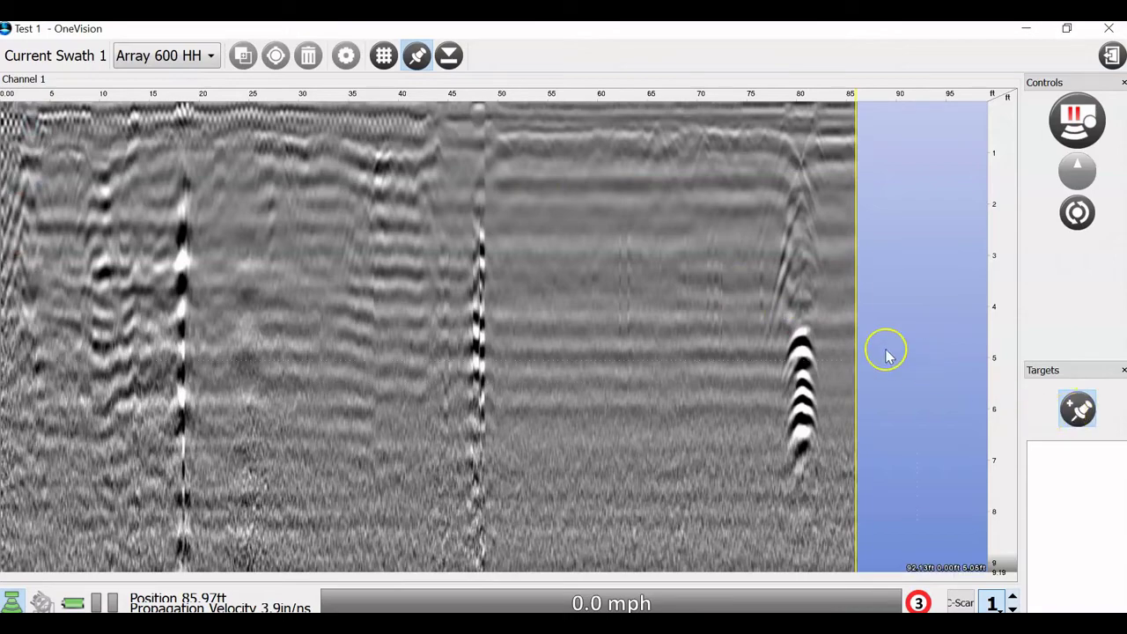
click(802, 332)
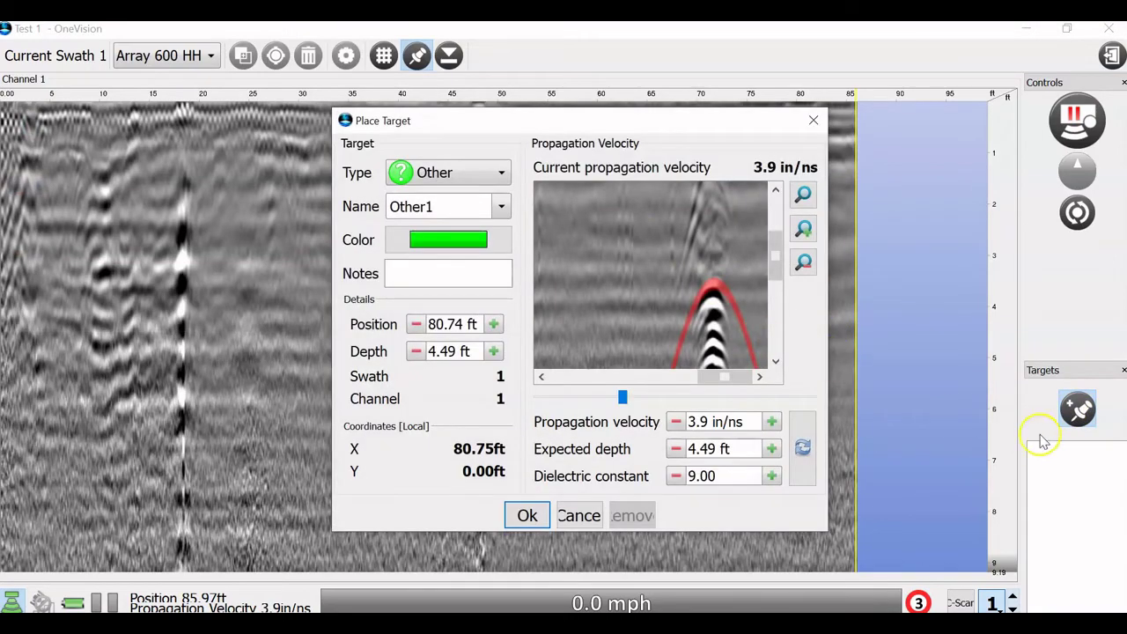
click(451, 168)
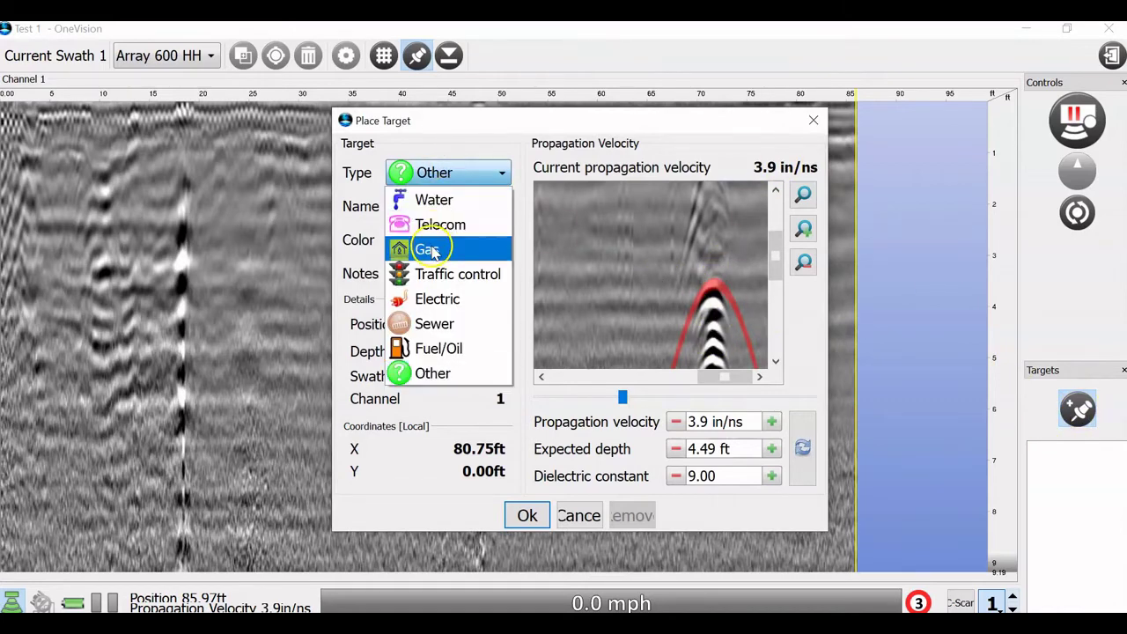
click(451, 325)
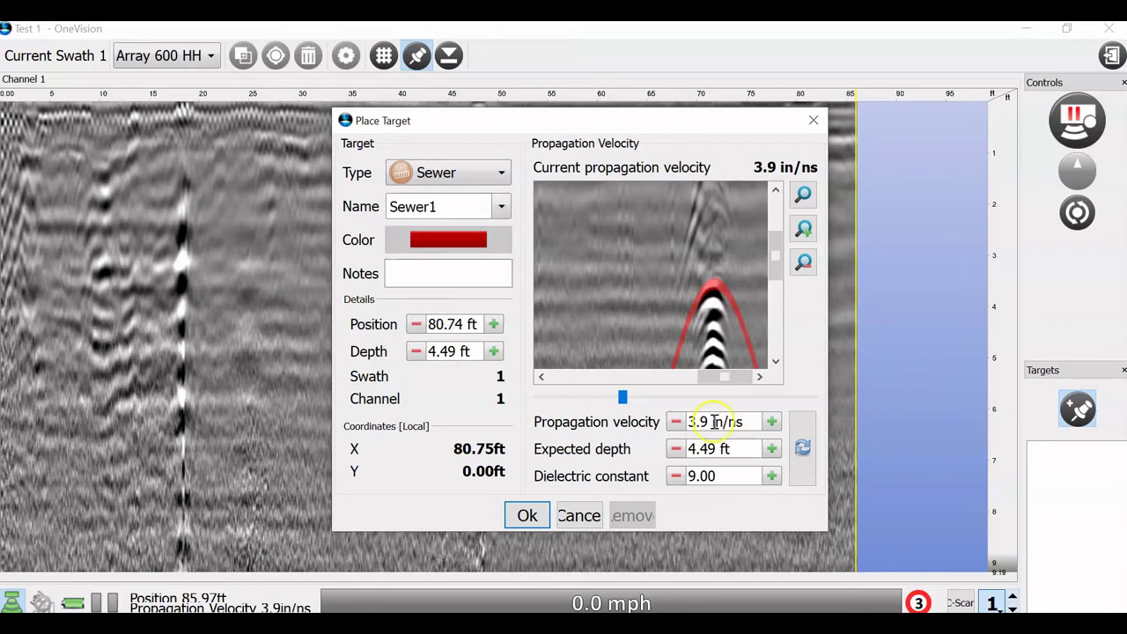
drag(625, 397, 619, 422)
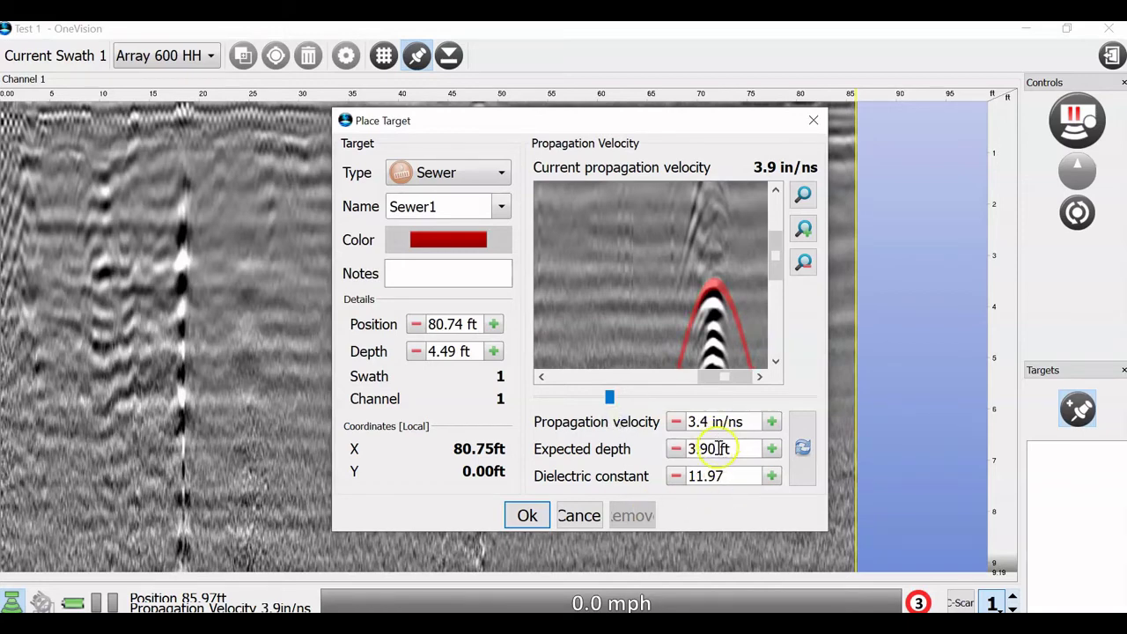
click(531, 515)
click(829, 420)
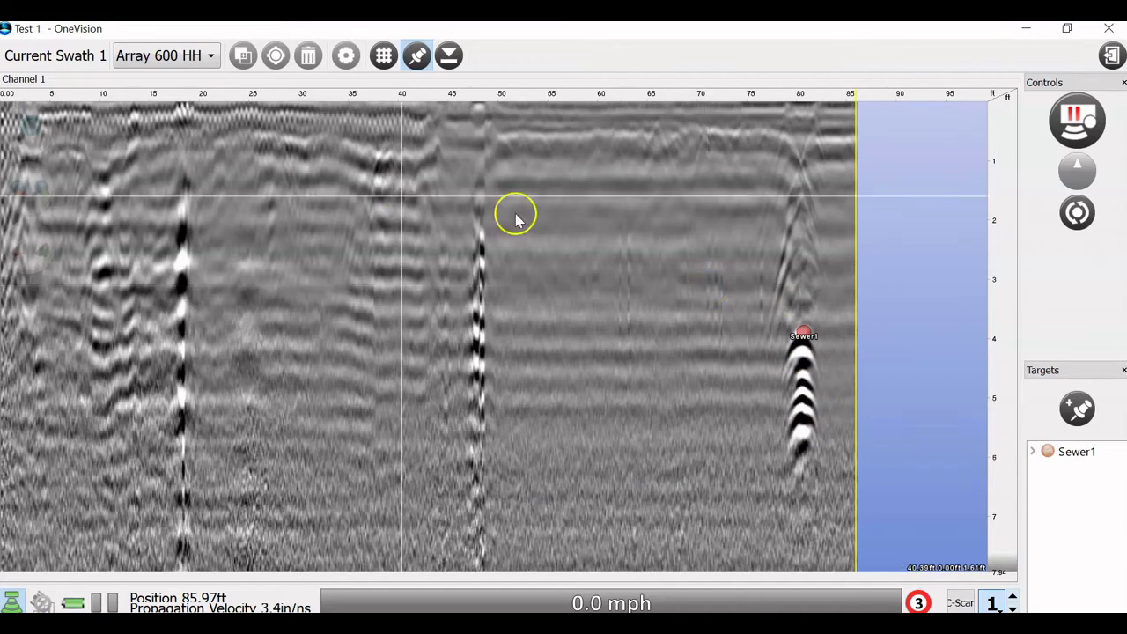
Decline the calibration refresh and stop acquisition, closing Swath 1 at 85.97 ft.
click(1081, 218)
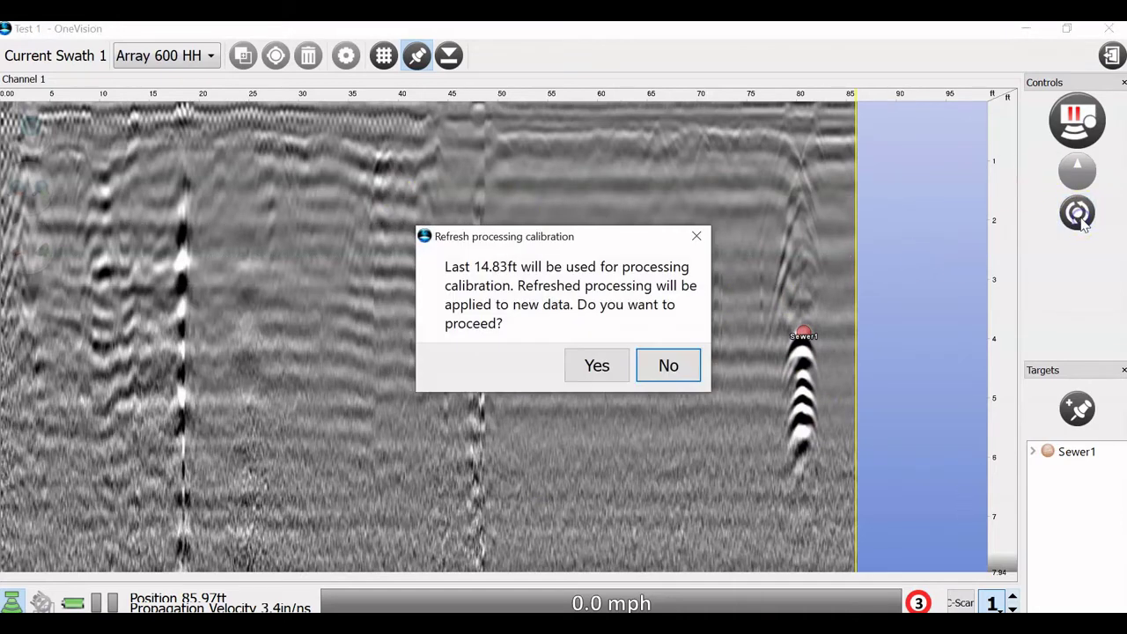
click(697, 236)
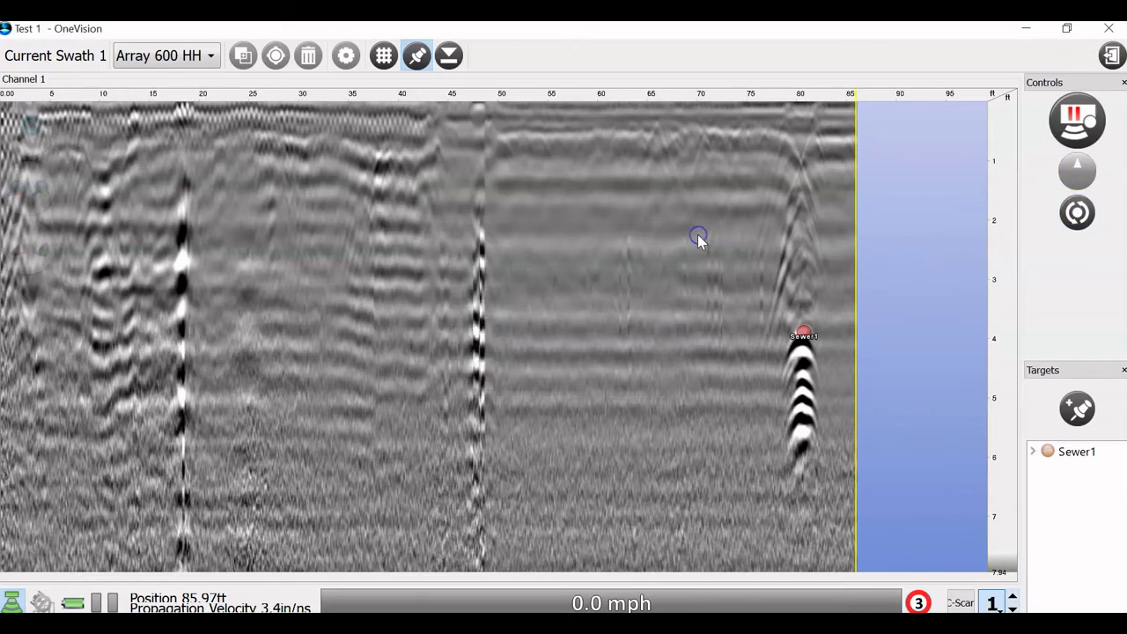
click(1079, 404)
click(1088, 122)
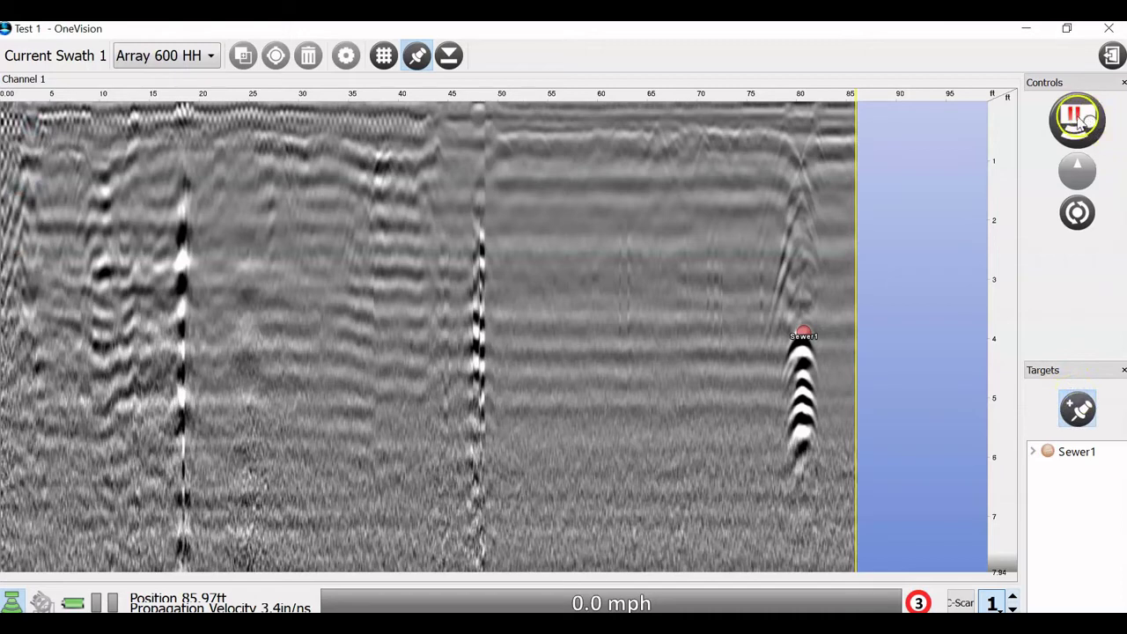
click(513, 42)
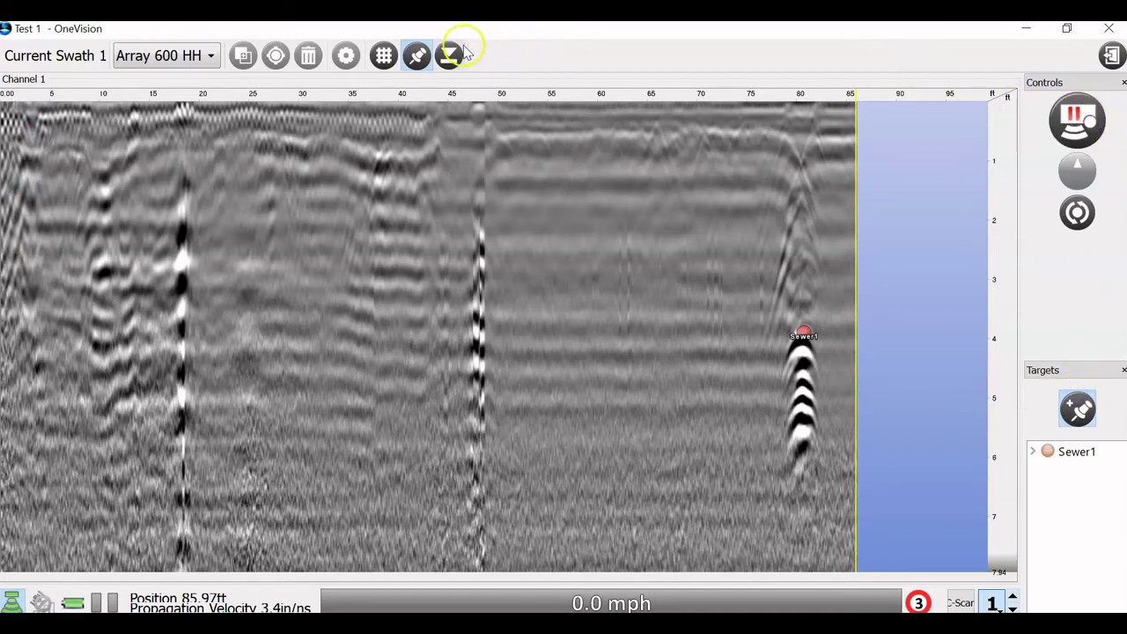
click(1088, 123)
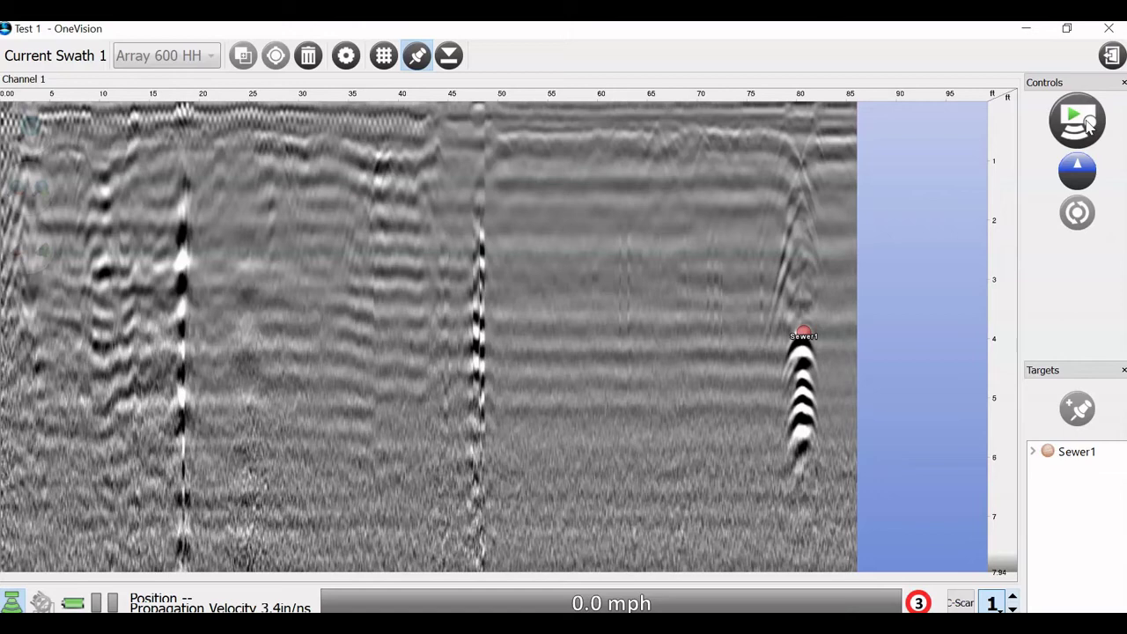
End the Test 1 survey and set up Test 2 with GPS positioning, confirming a DGPS fix.
click(1111, 55)
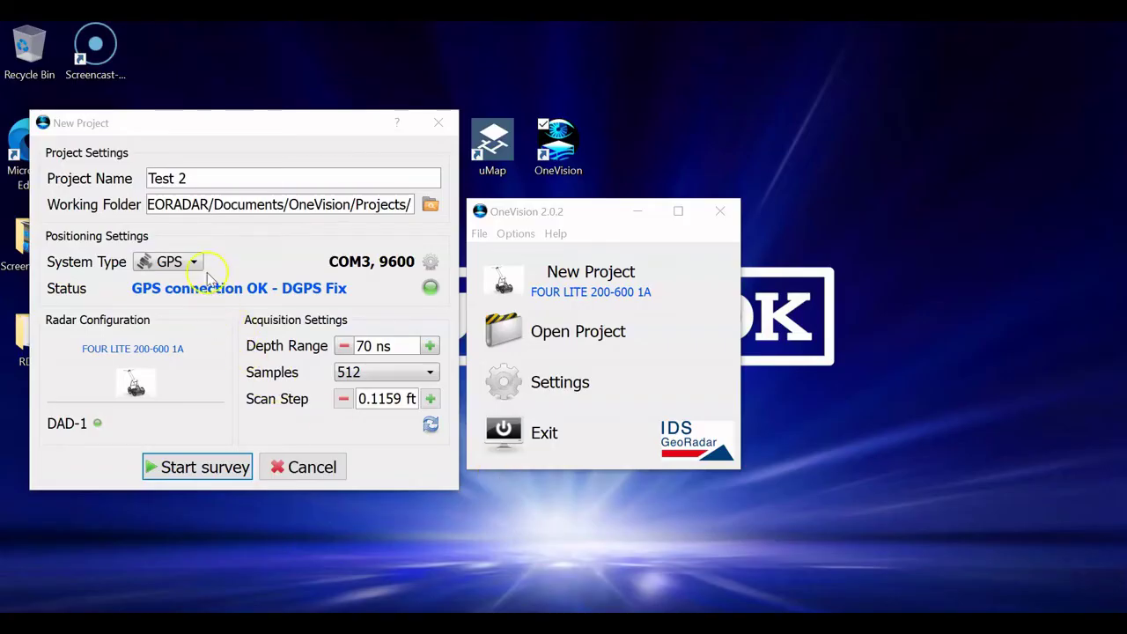
click(196, 262)
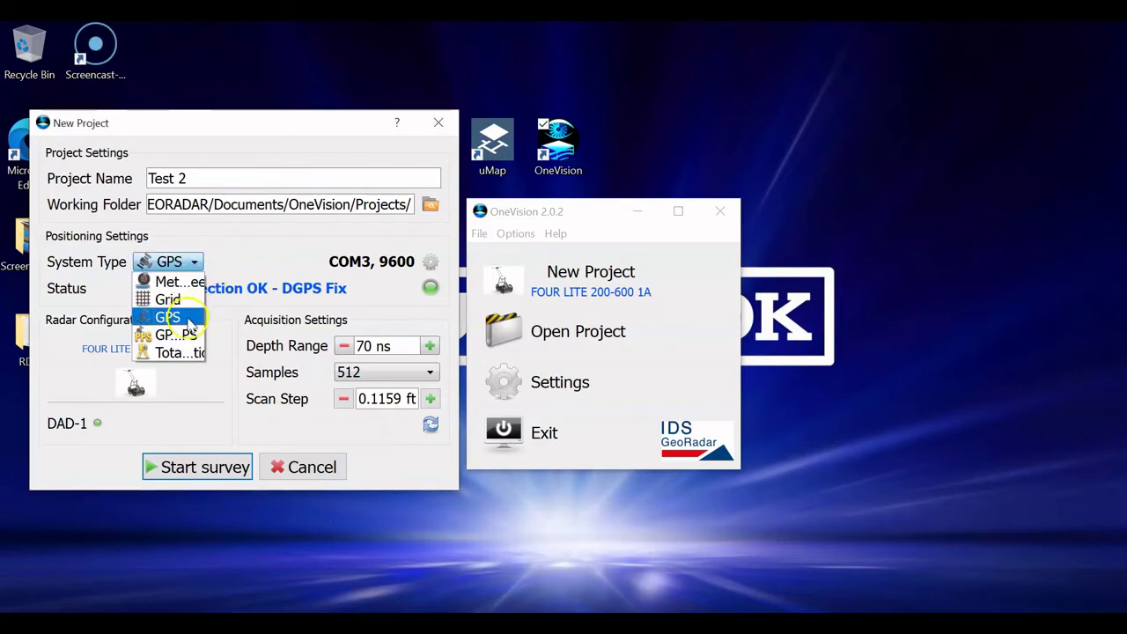
click(187, 317)
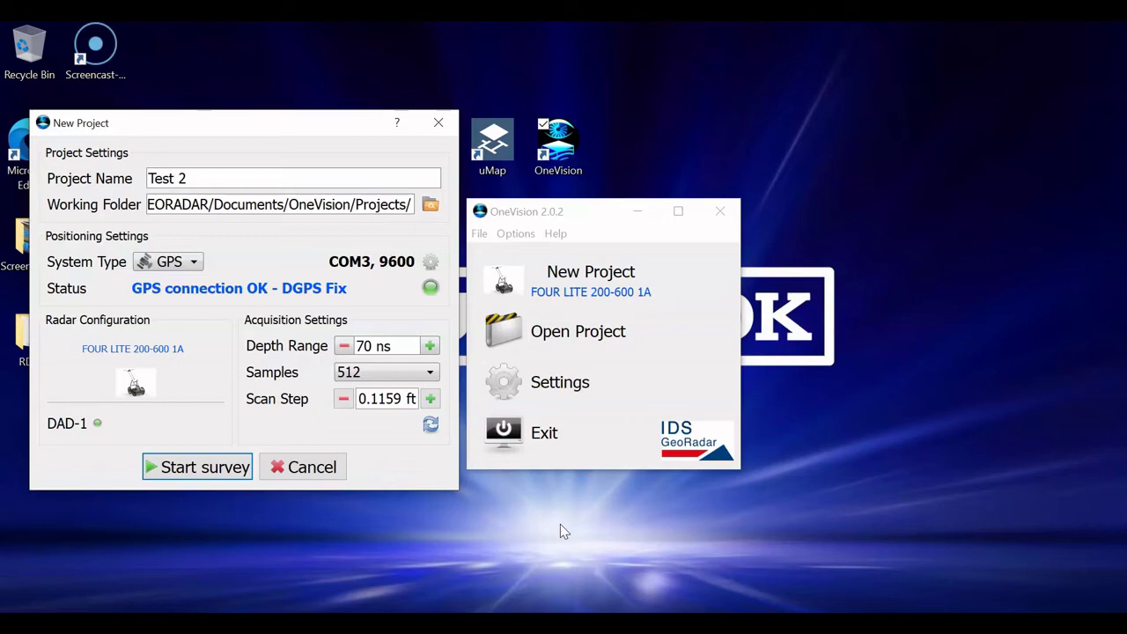
click(194, 261)
click(178, 314)
click(430, 288)
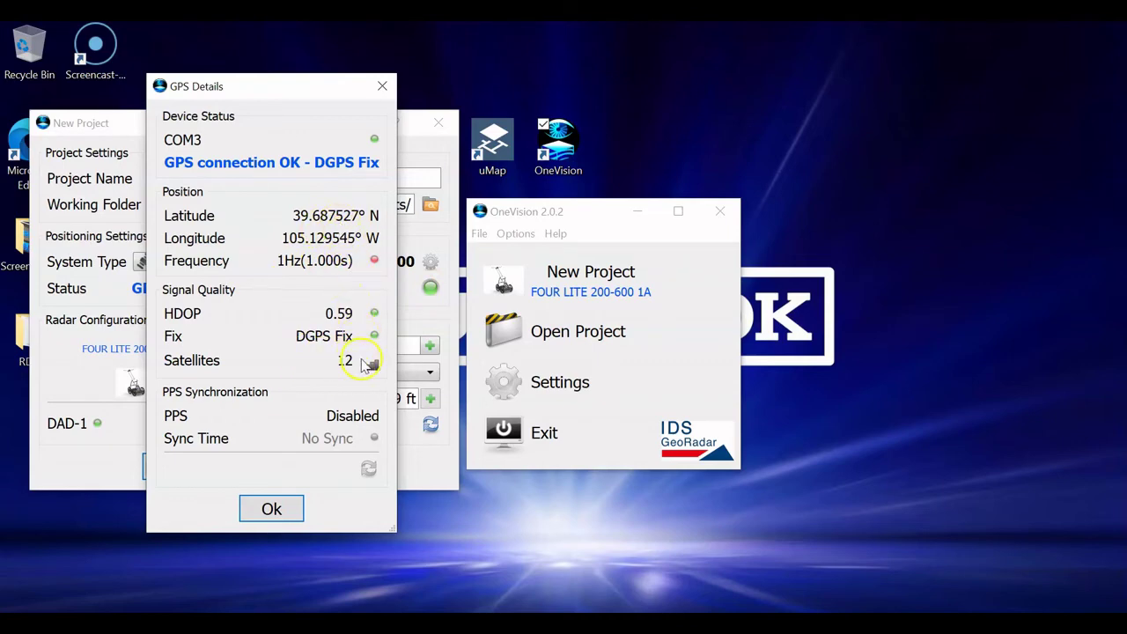
click(284, 509)
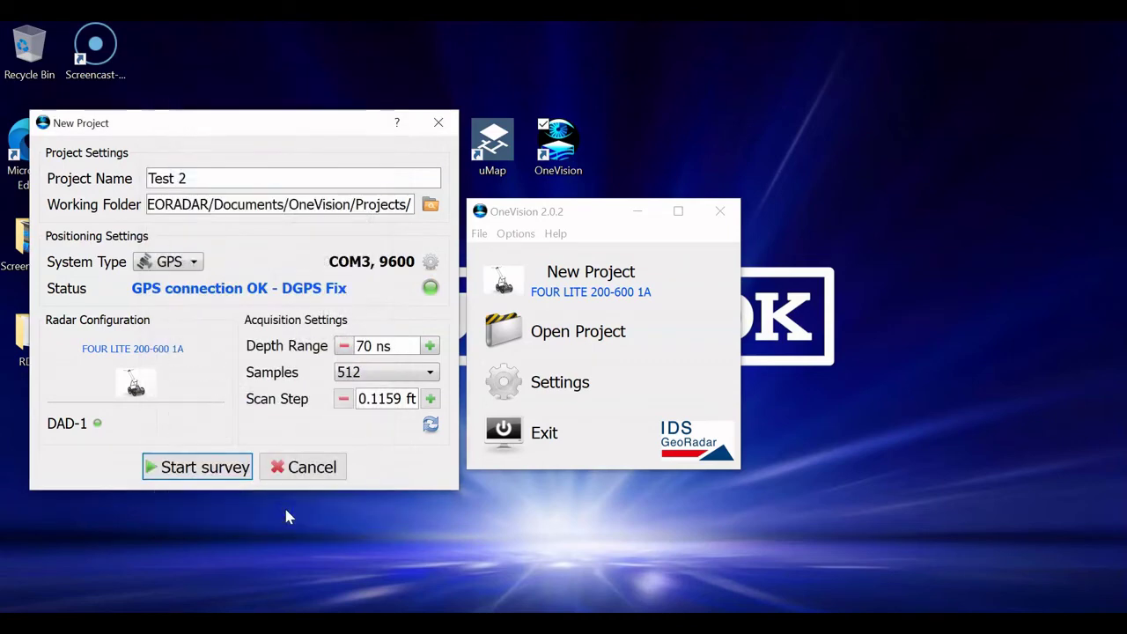
Check the radar configuration and start the Test 2 survey at a 120 ns depth range.
click(129, 388)
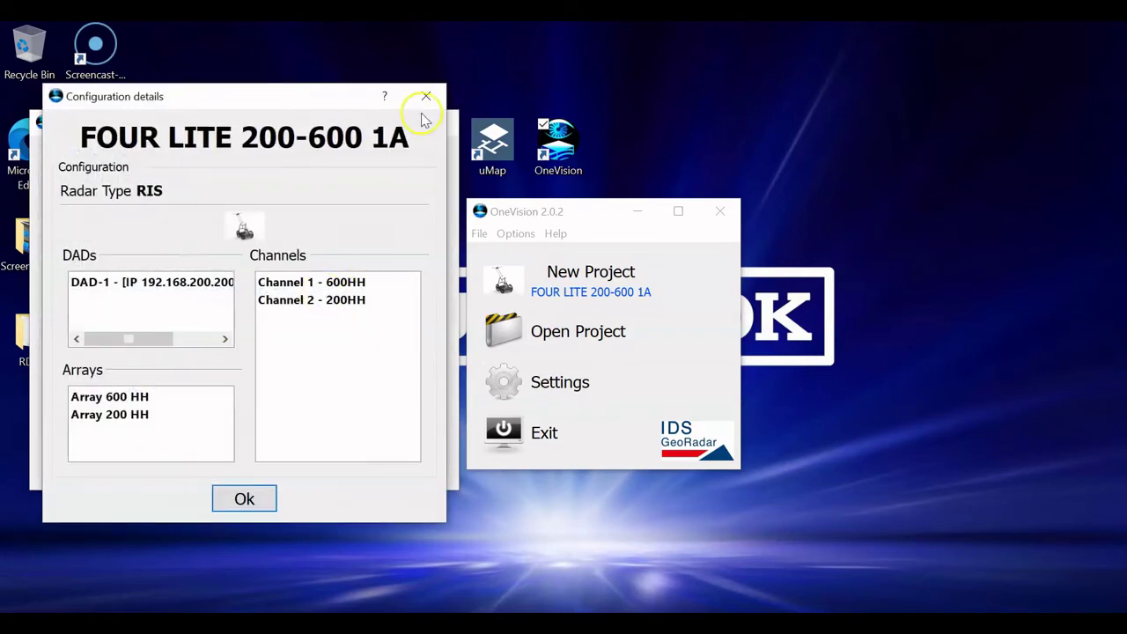
click(425, 96)
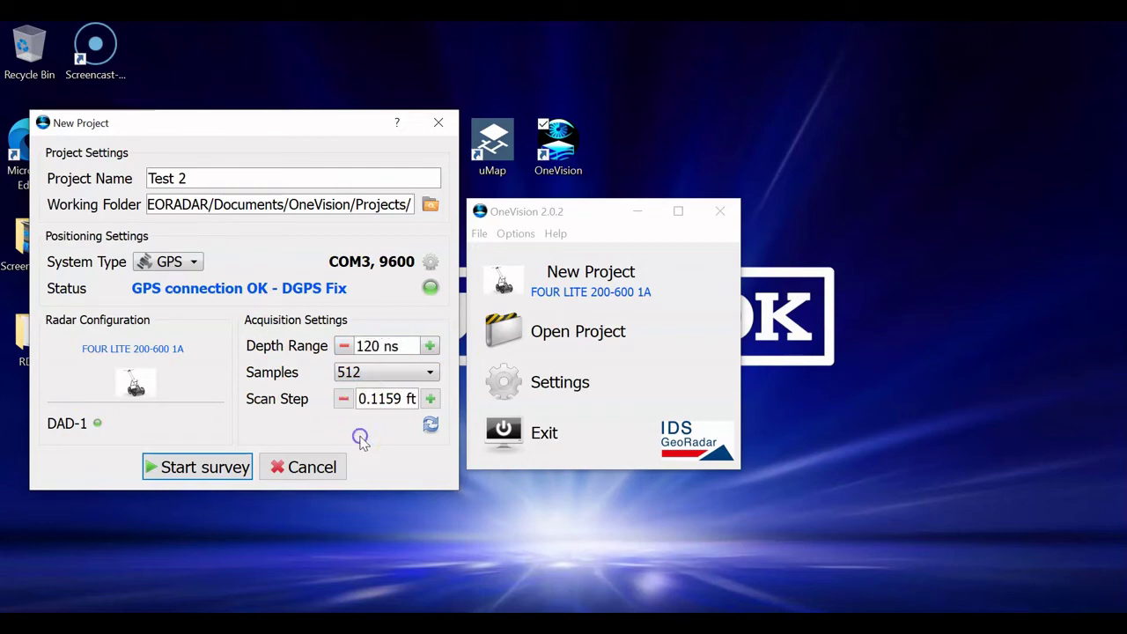
click(230, 467)
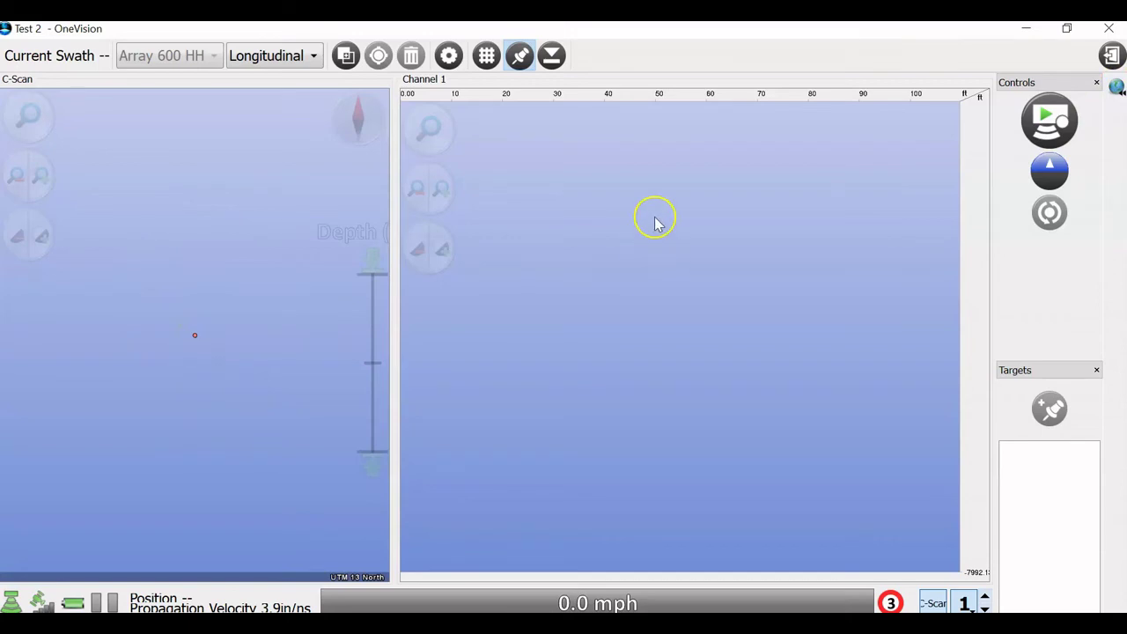
Add a Virtual Earth WMS satellite layer under the C-Scan map.
click(1116, 87)
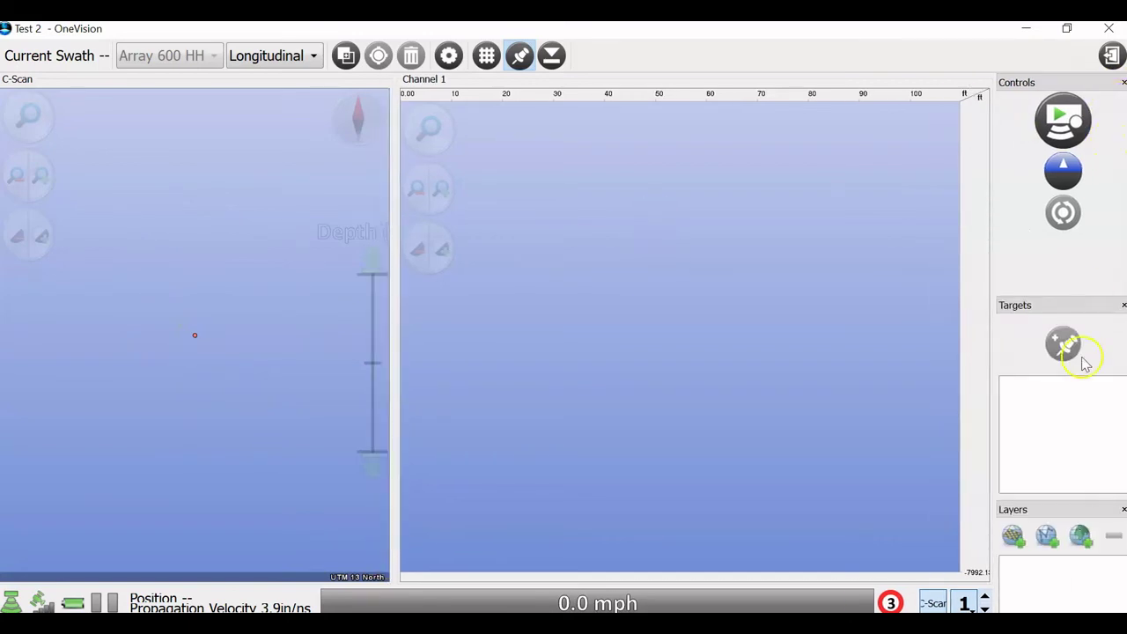
click(1081, 536)
click(567, 281)
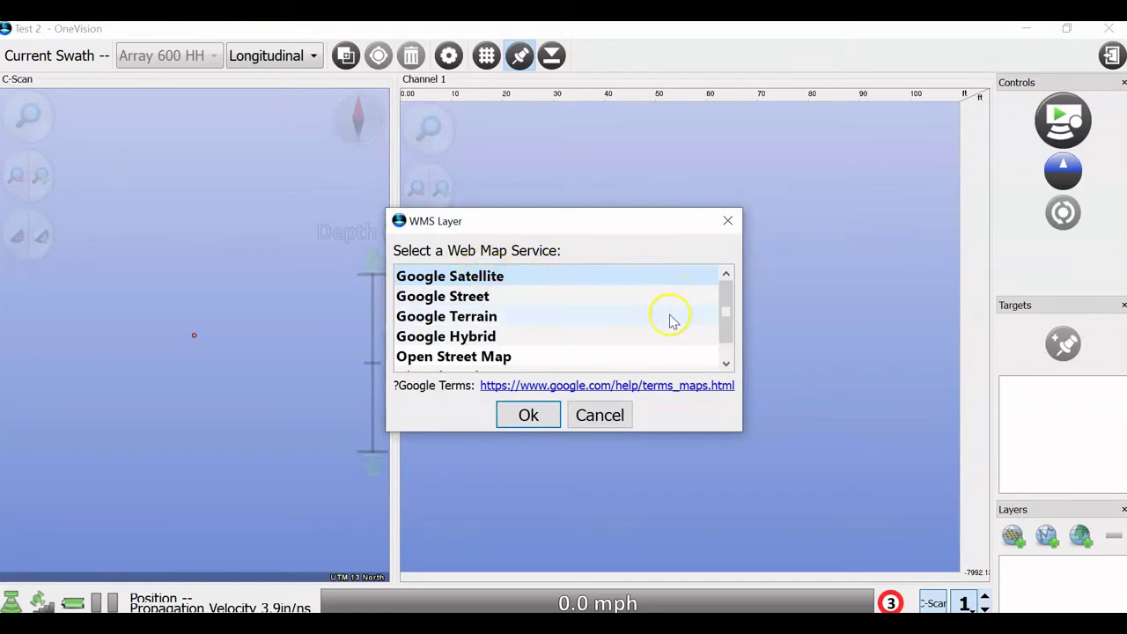
click(723, 341)
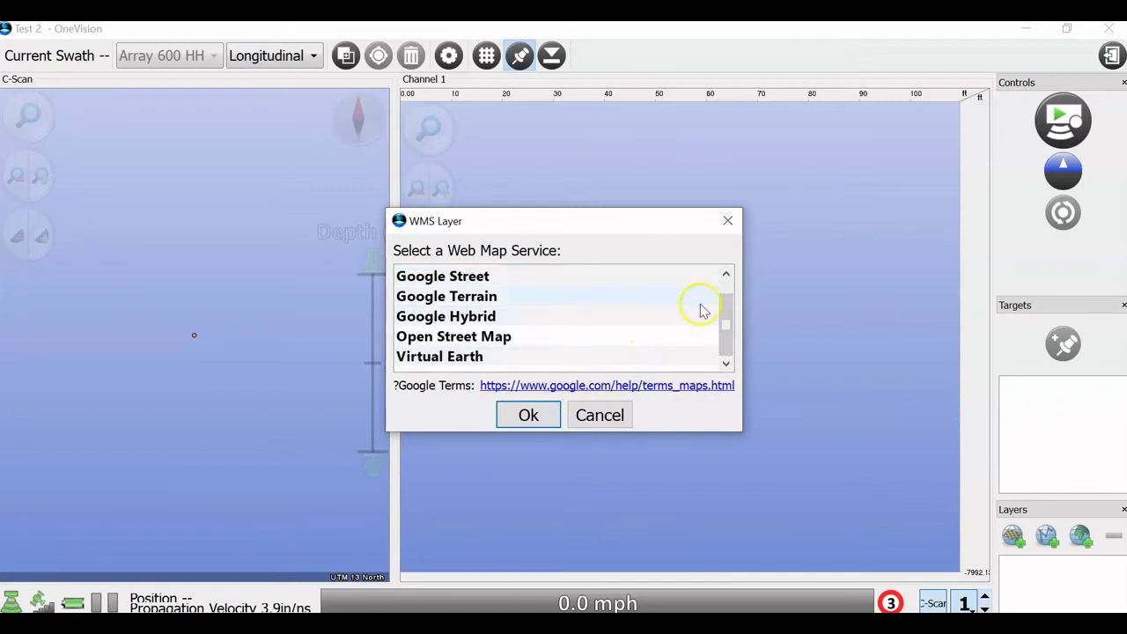
mouse_move(729, 331)
mouse_down()
mouse_move(729, 279)
mouse_move(727, 326)
mouse_up()
click(678, 353)
click(535, 414)
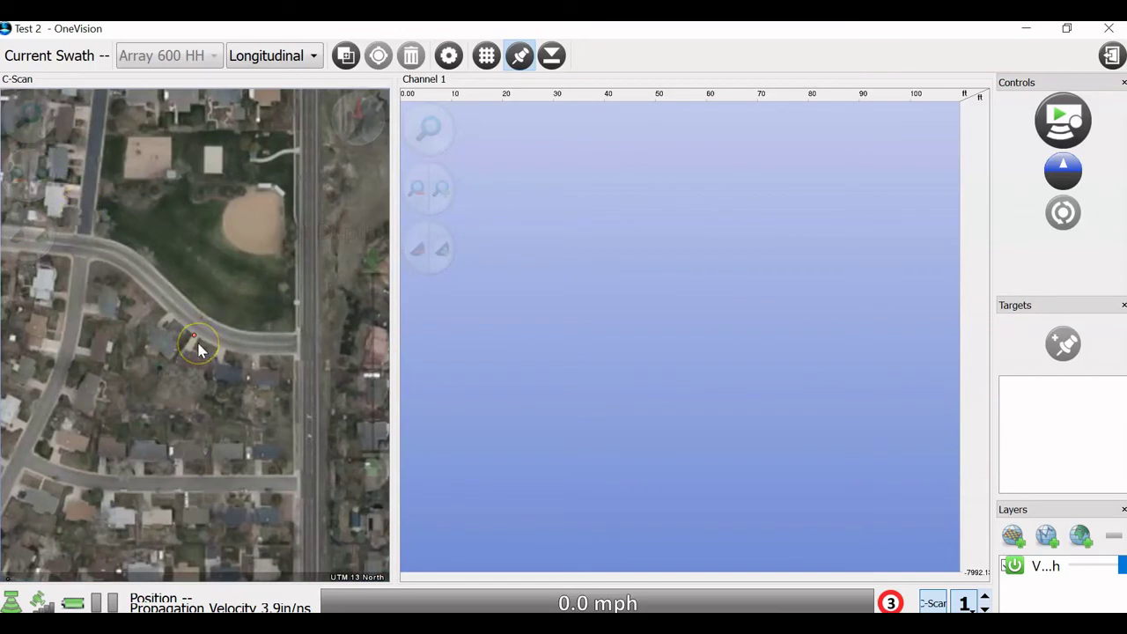
Zoom the C-Scan map in on the survey position, then partway back out.
click(42, 176)
click(41, 176)
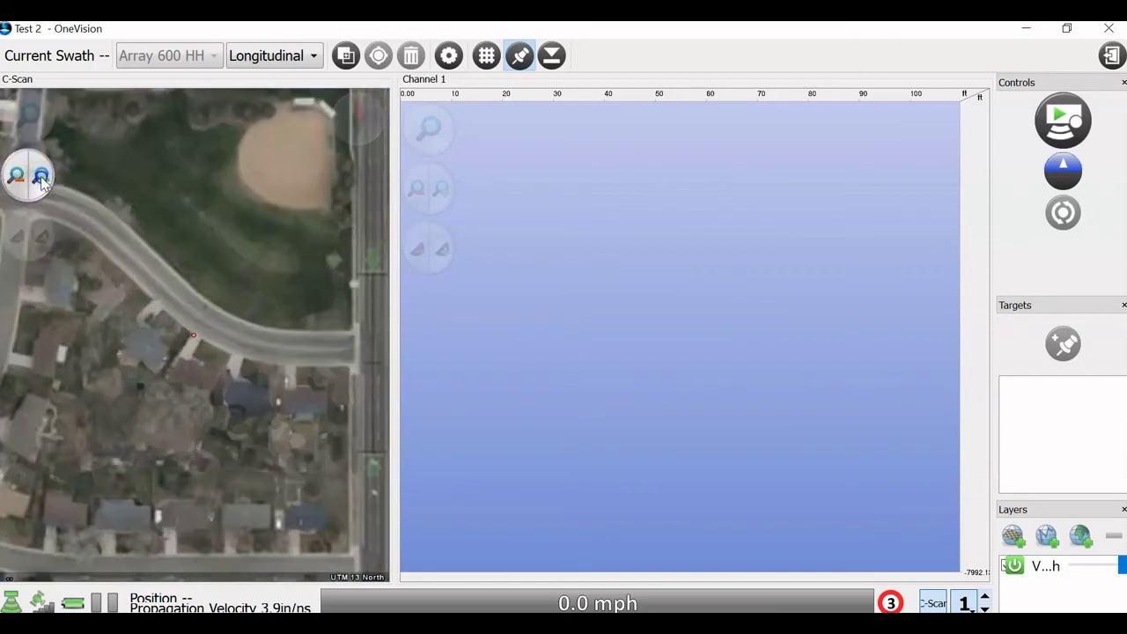
click(42, 176)
click(42, 176)
click(41, 176)
click(41, 176)
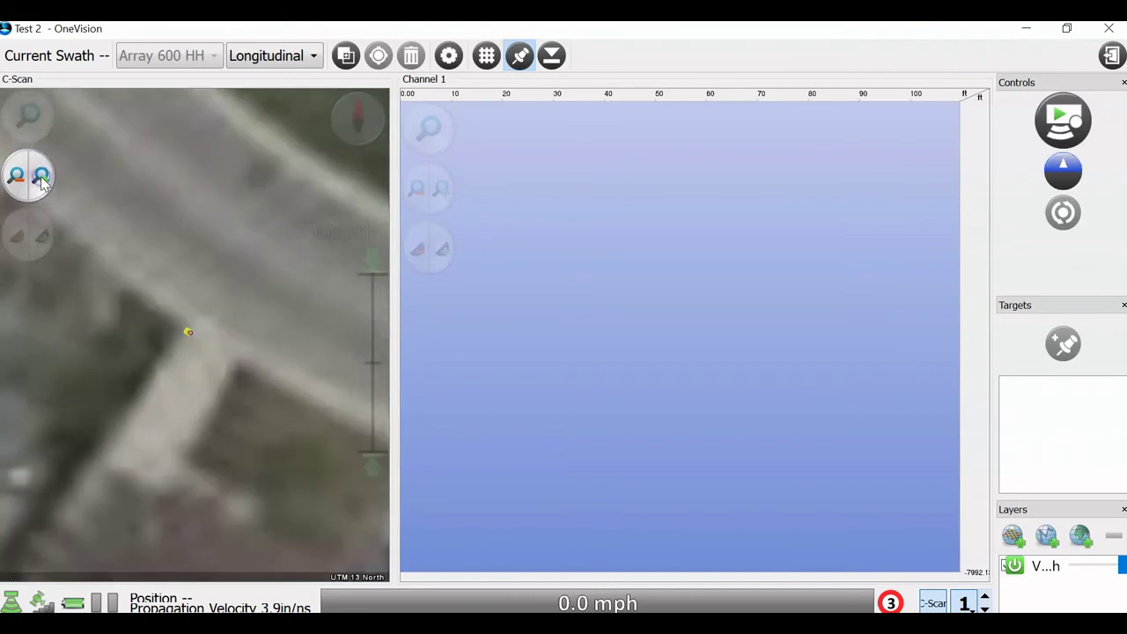
click(41, 176)
click(16, 176)
click(15, 176)
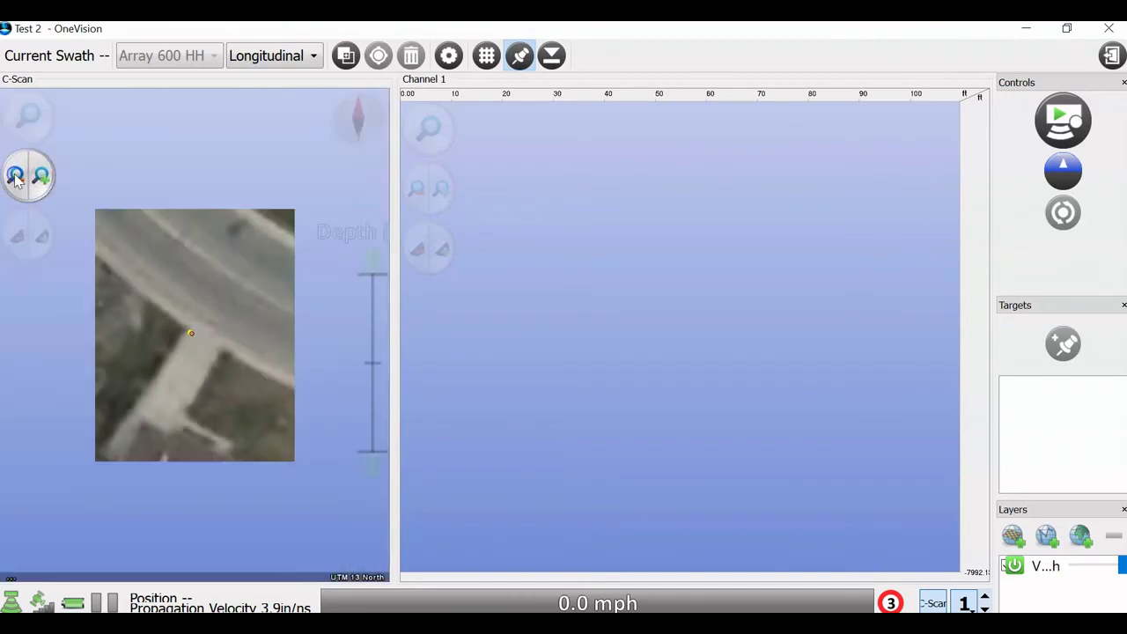
click(16, 176)
click(16, 176)
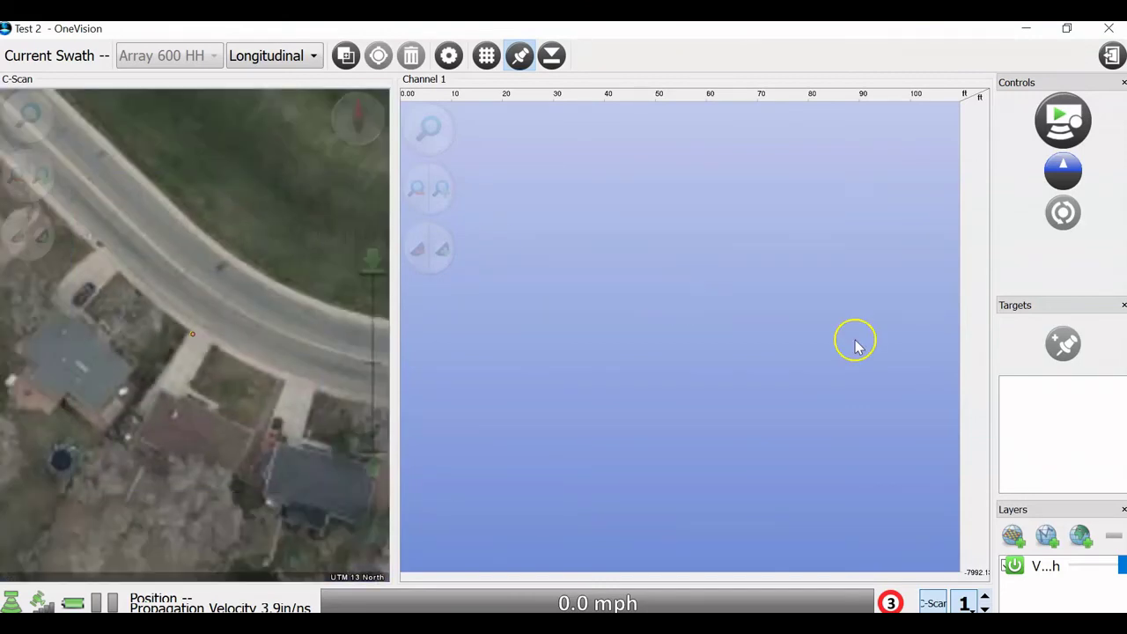
Adjust the satellite layer's transparency and widen the C-Scan map pane.
click(1024, 573)
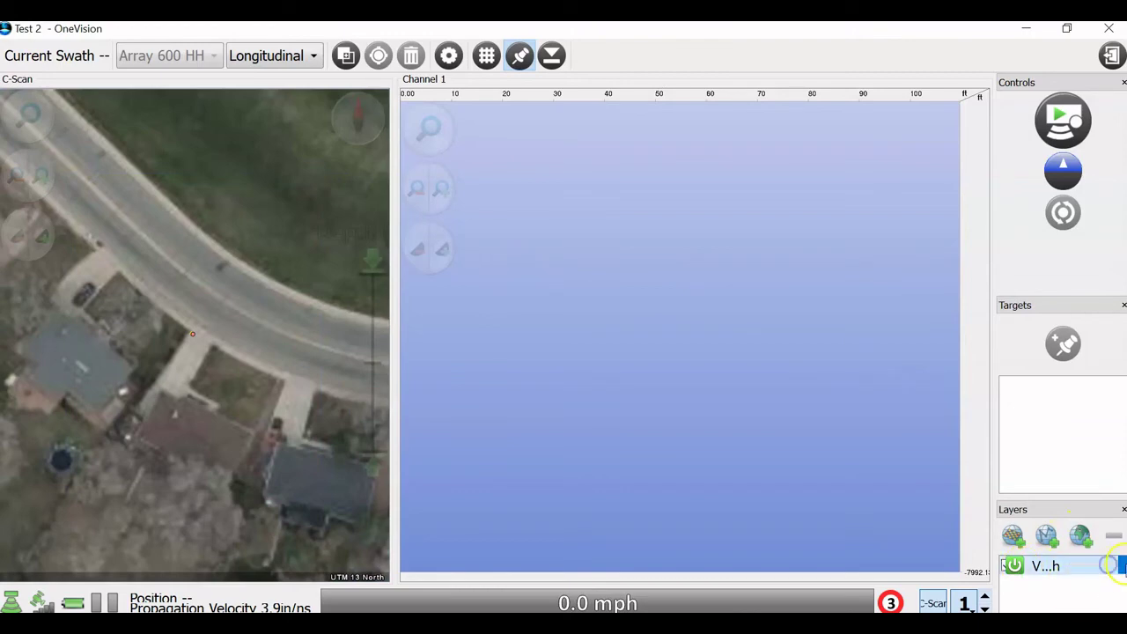
drag(1121, 570, 1103, 569)
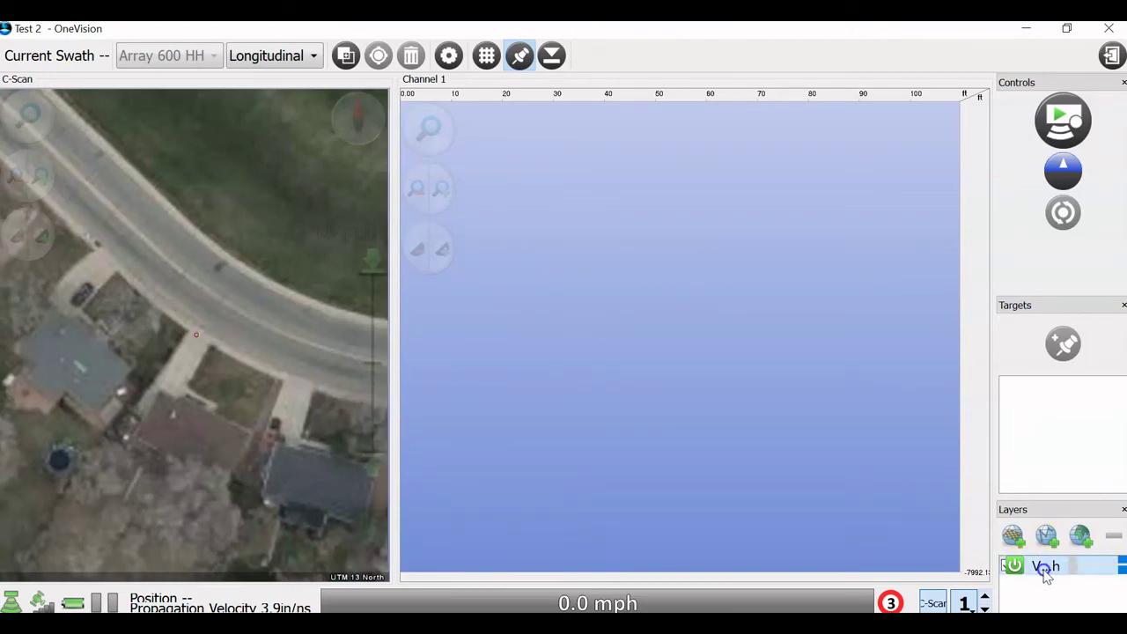
click(1065, 130)
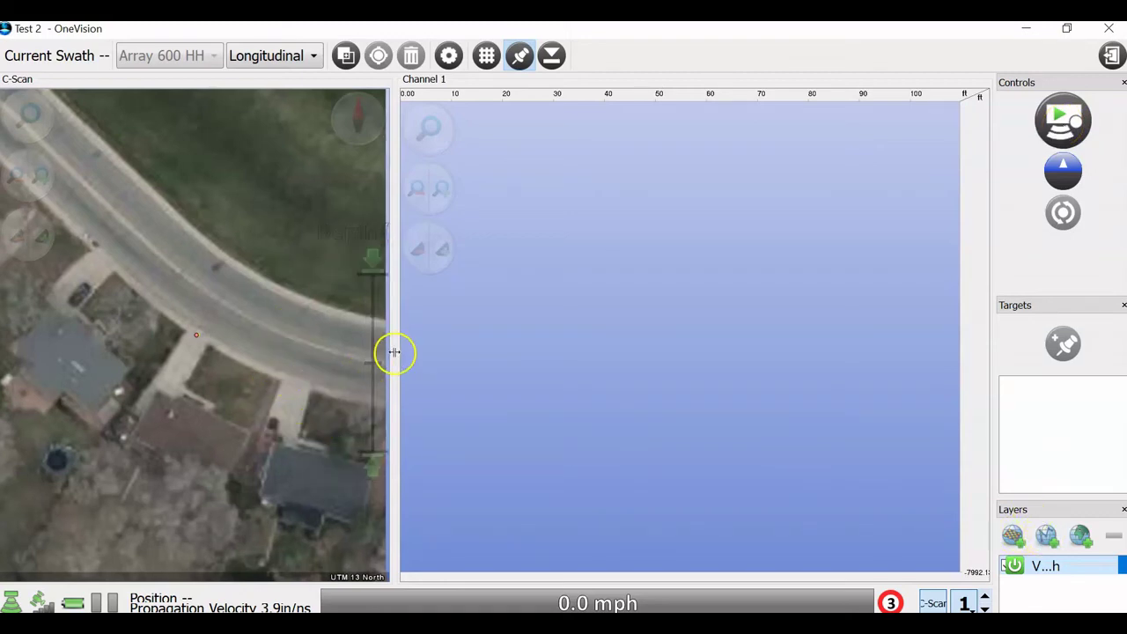
drag(393, 352, 285, 337)
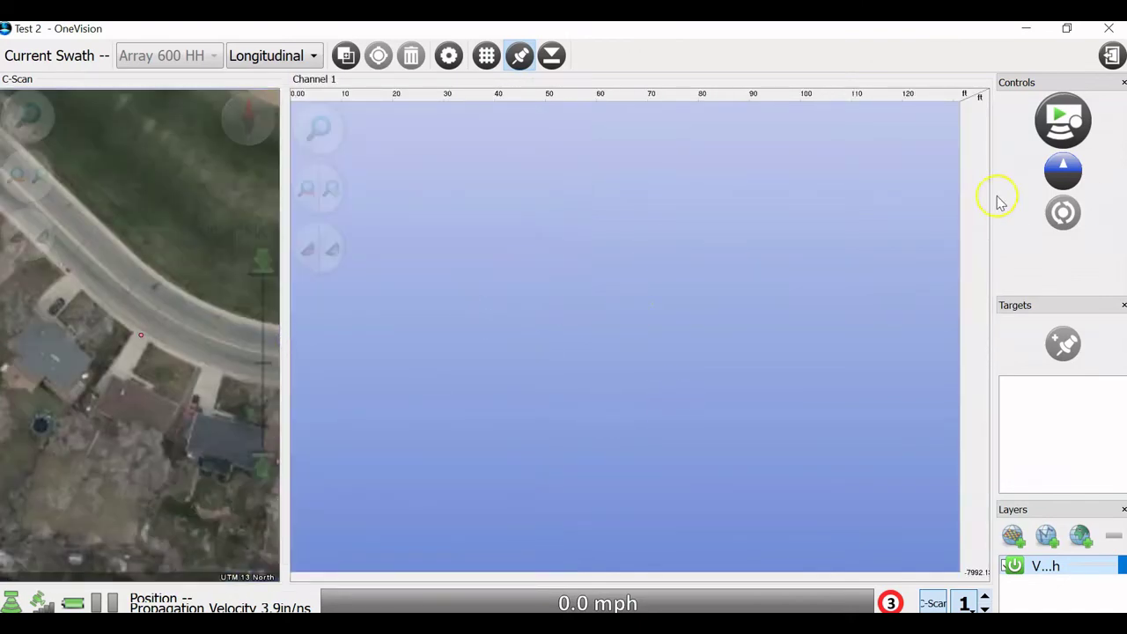
Record about 36 ft of radar data with the Channel 1 radargram zoomed in.
click(1065, 123)
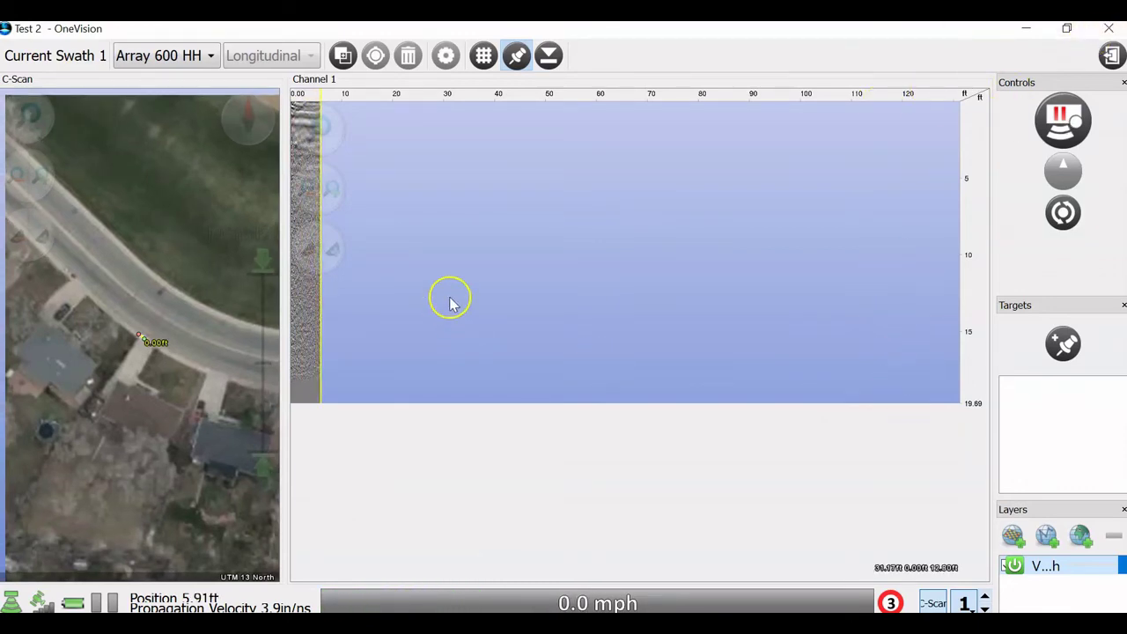
click(330, 188)
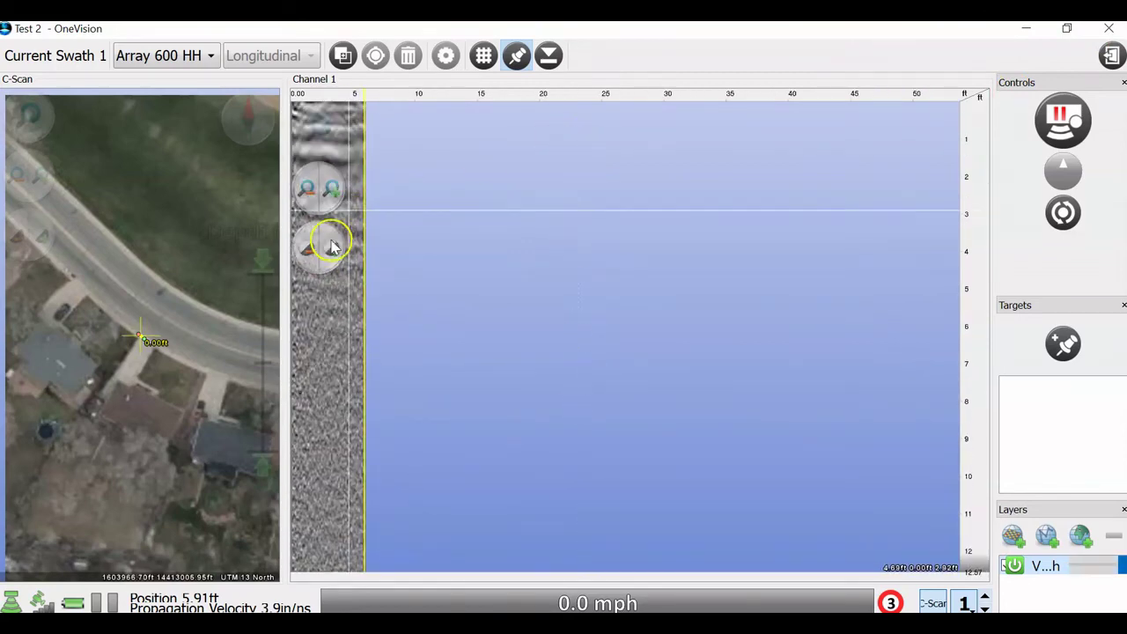
click(331, 190)
click(331, 191)
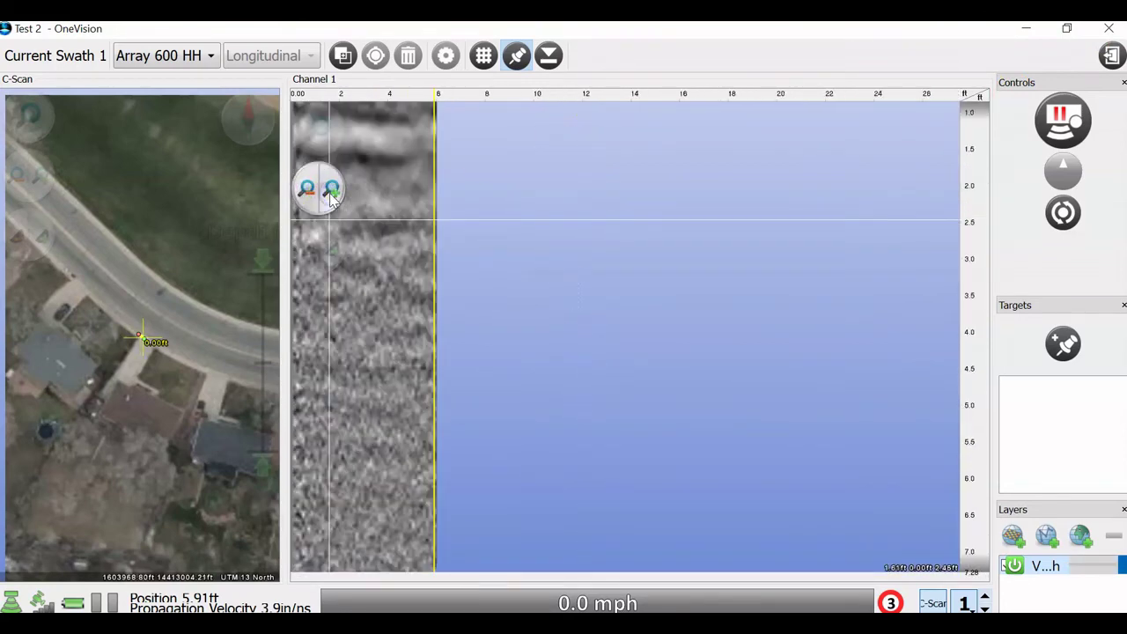
scroll(557, 414, up, 1)
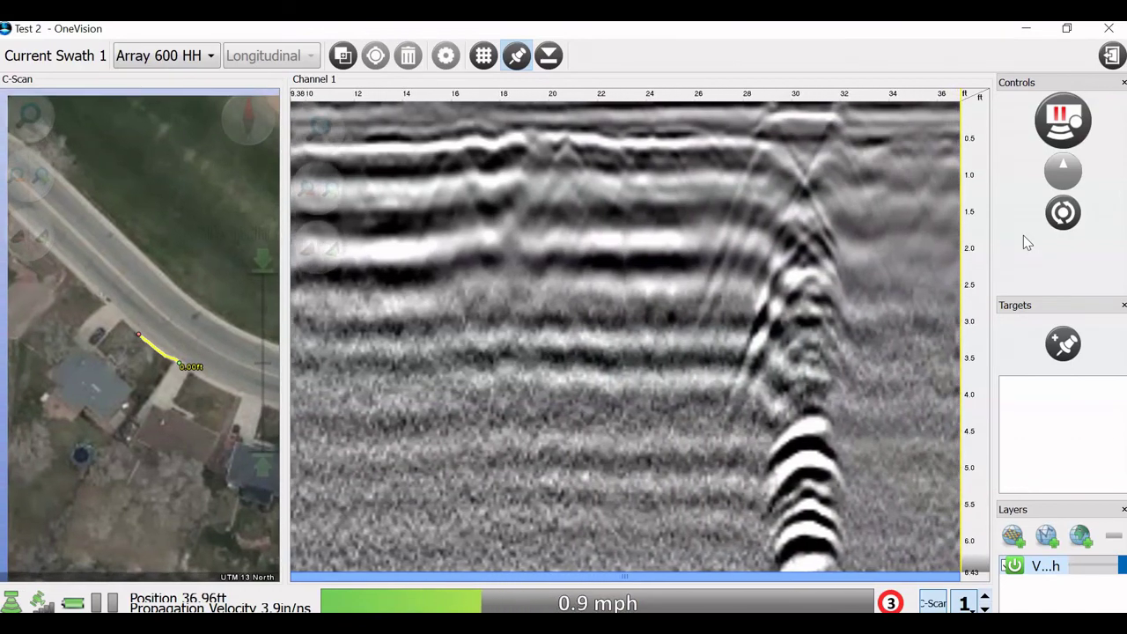
Zoom out the radargram and preview Array 200 HH before returning to Array 600 HH.
click(911, 214)
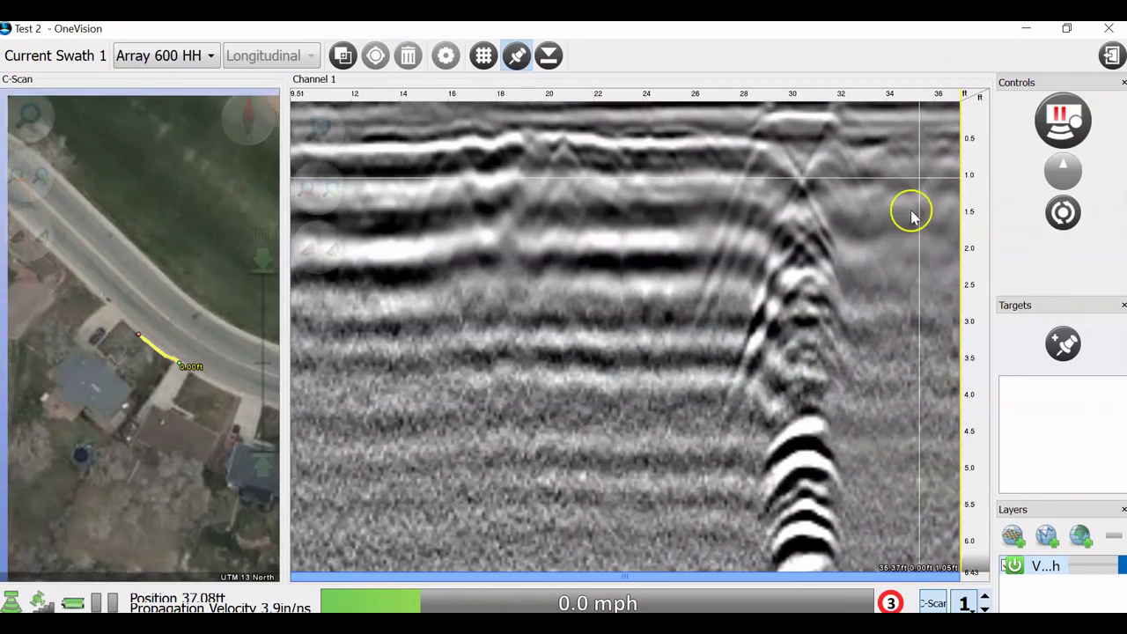
click(309, 190)
click(309, 189)
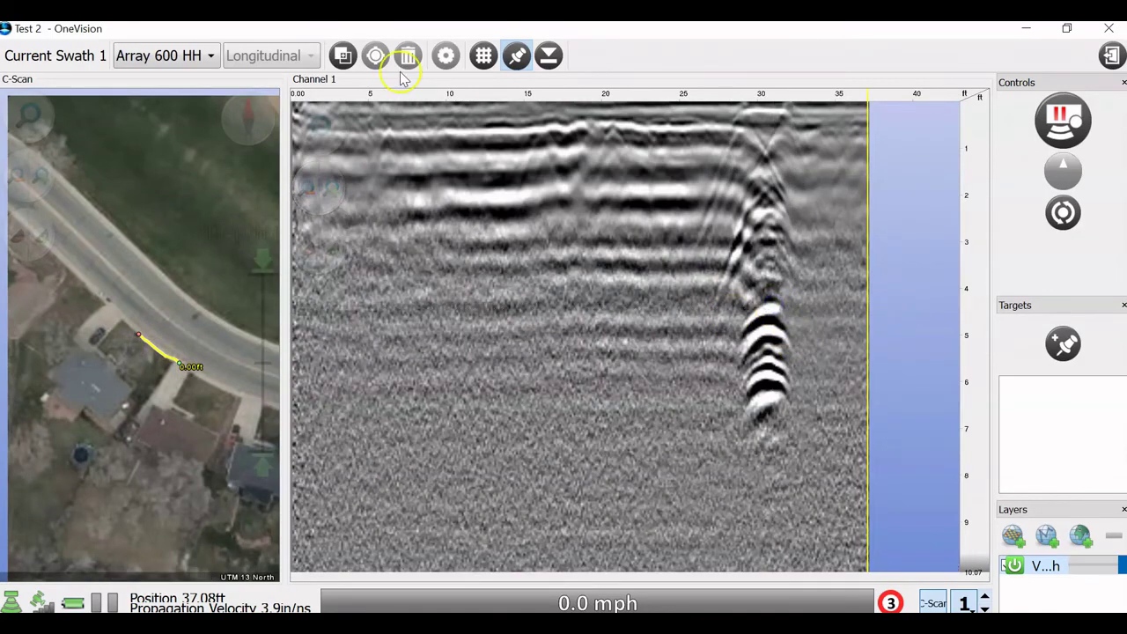
click(206, 52)
click(188, 96)
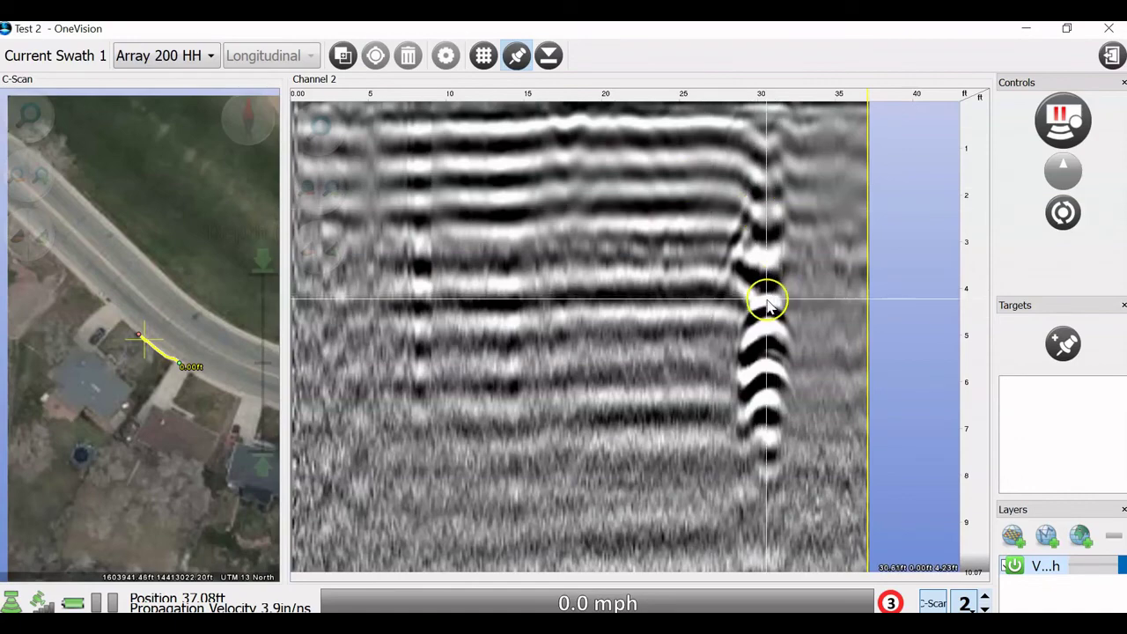
click(206, 55)
click(183, 78)
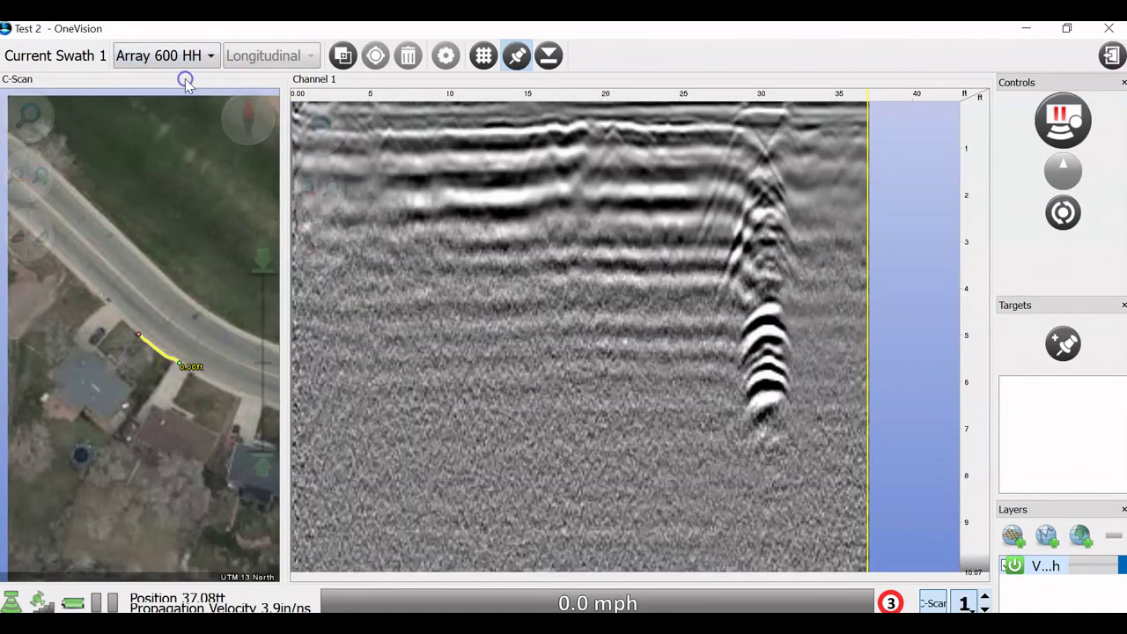
Mark the hyperbola apex at 30.77 ft as Sewer target Sewer1 with velocity 4.0 in/ns.
click(1062, 343)
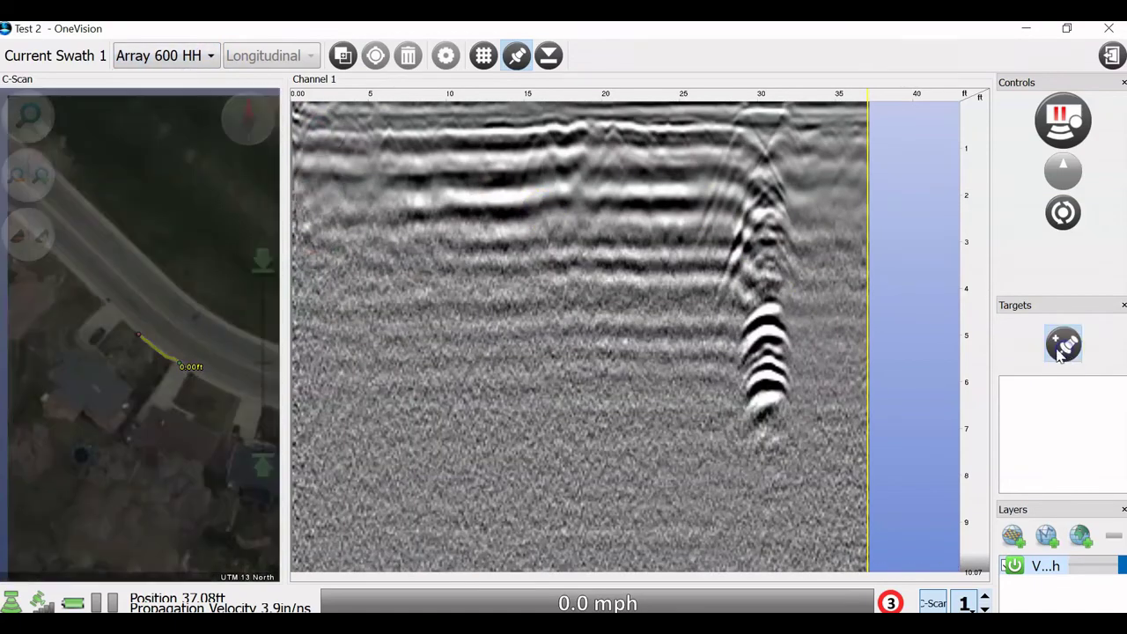
click(772, 304)
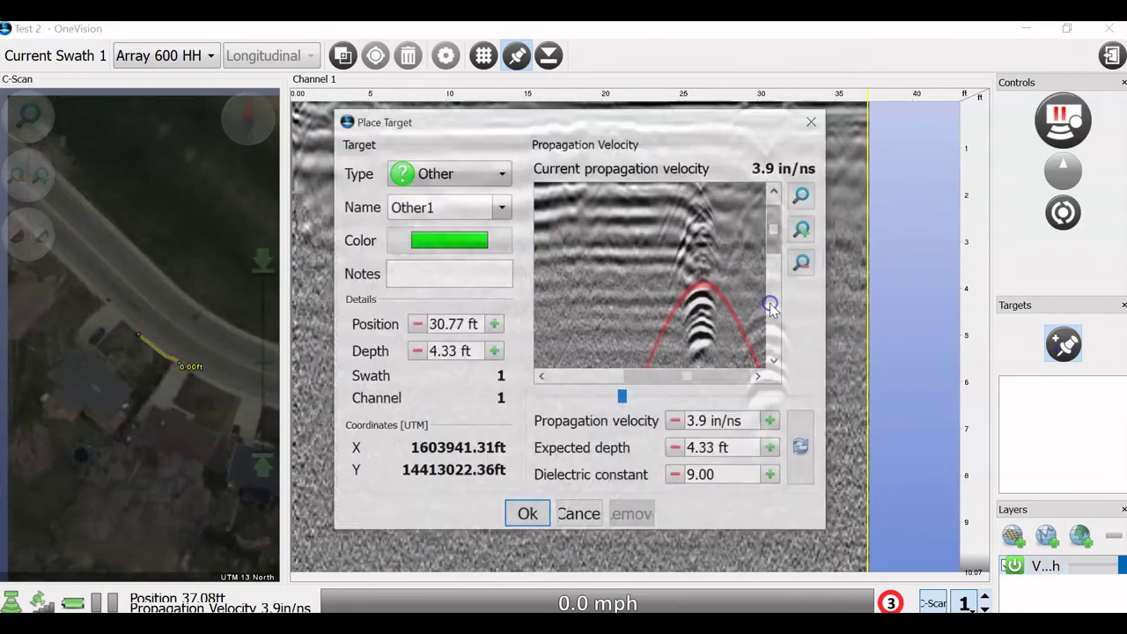
click(480, 173)
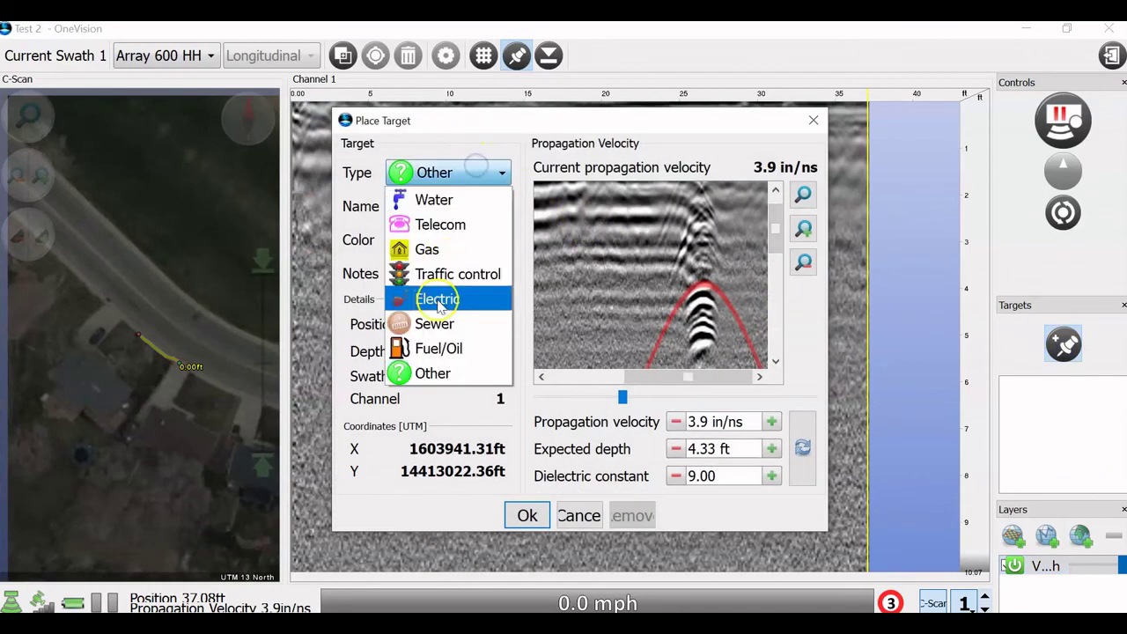
click(436, 333)
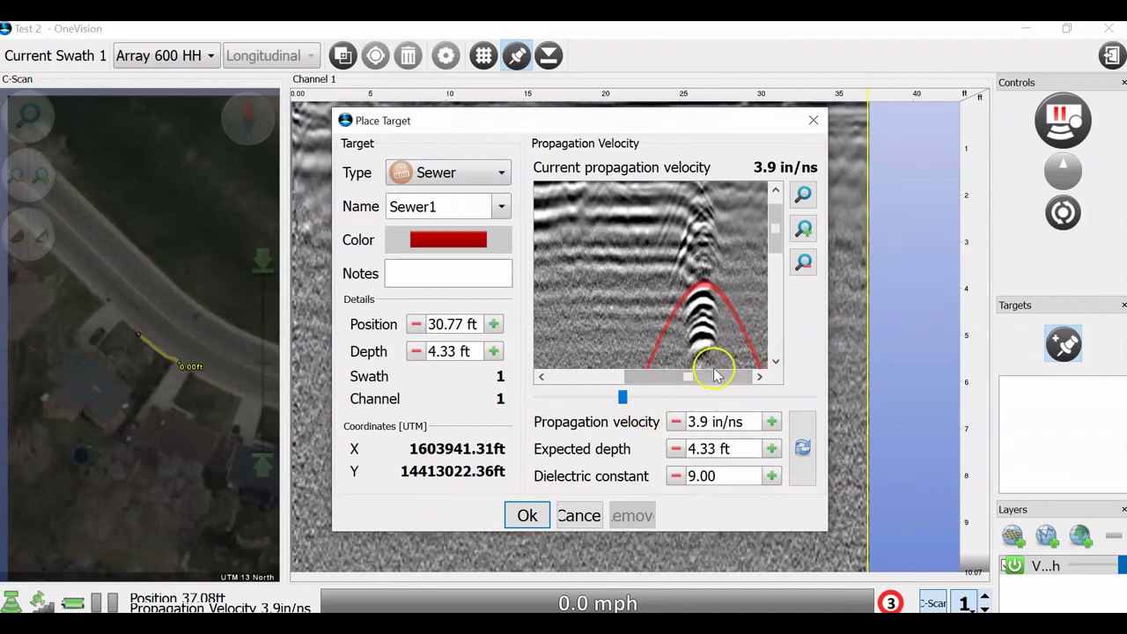
drag(775, 231, 776, 244)
mouse_move(625, 398)
mouse_down()
mouse_move(635, 400)
mouse_move(617, 403)
mouse_move(643, 400)
mouse_move(627, 406)
mouse_up()
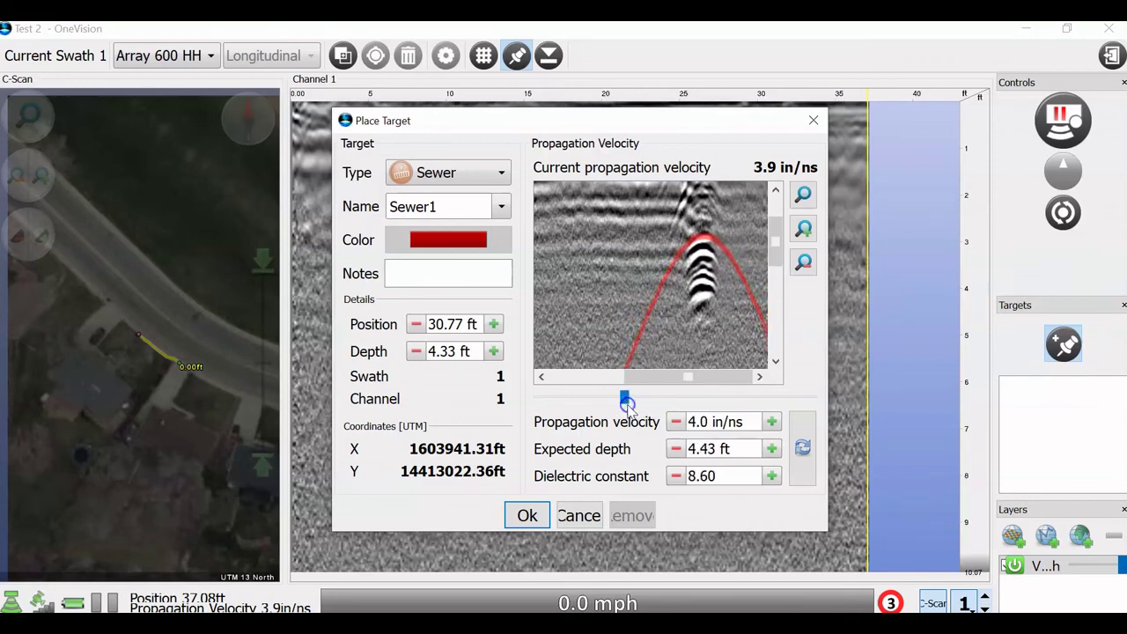
click(527, 515)
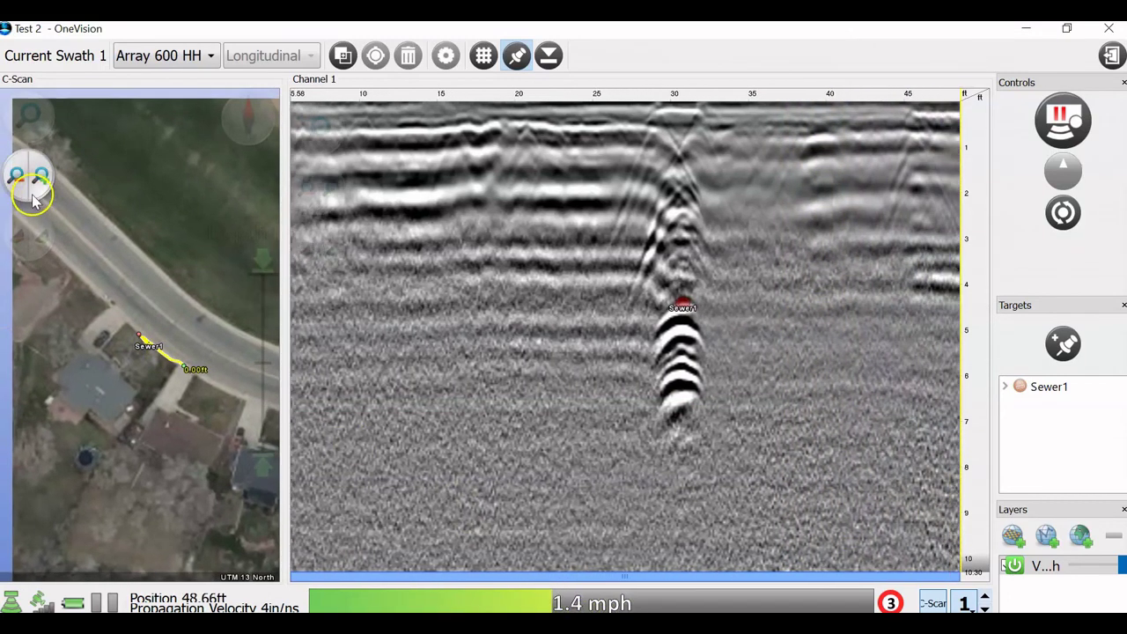
Dismiss the GPS warning and mark the shallow hyperbola at 81.43 ft, 1.67 ft deep, as a sewer target.
click(35, 186)
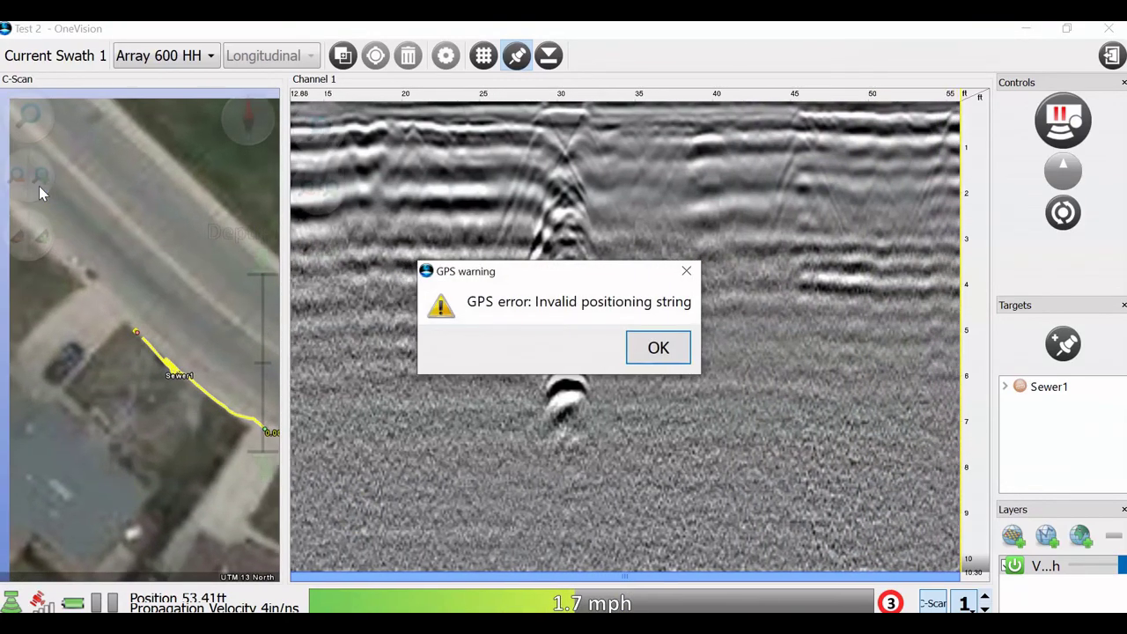
click(652, 350)
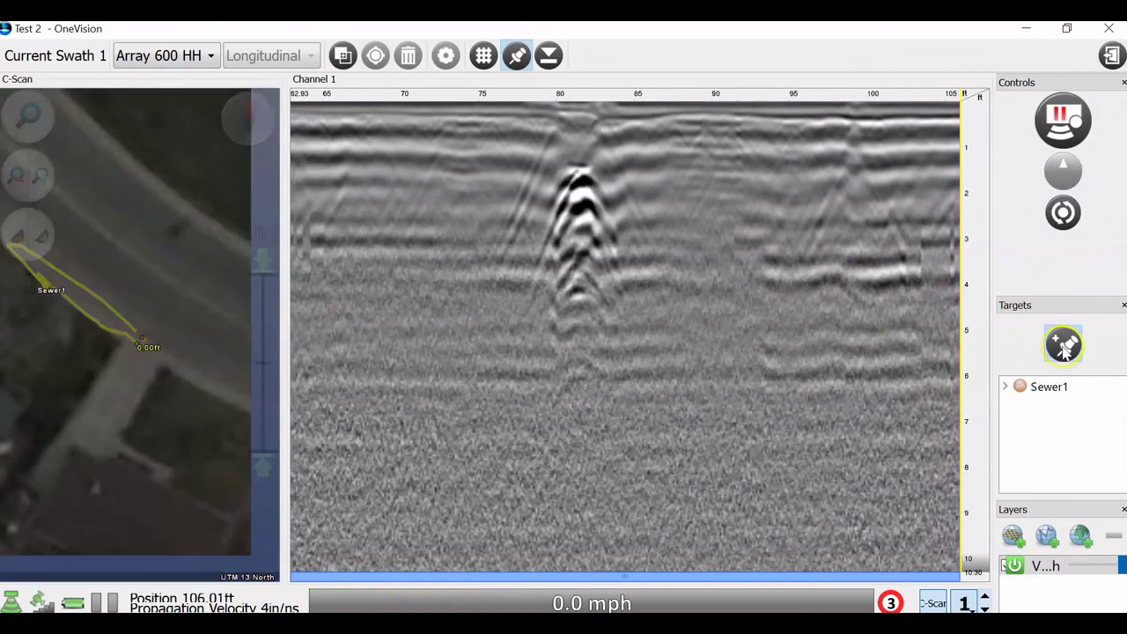
click(580, 180)
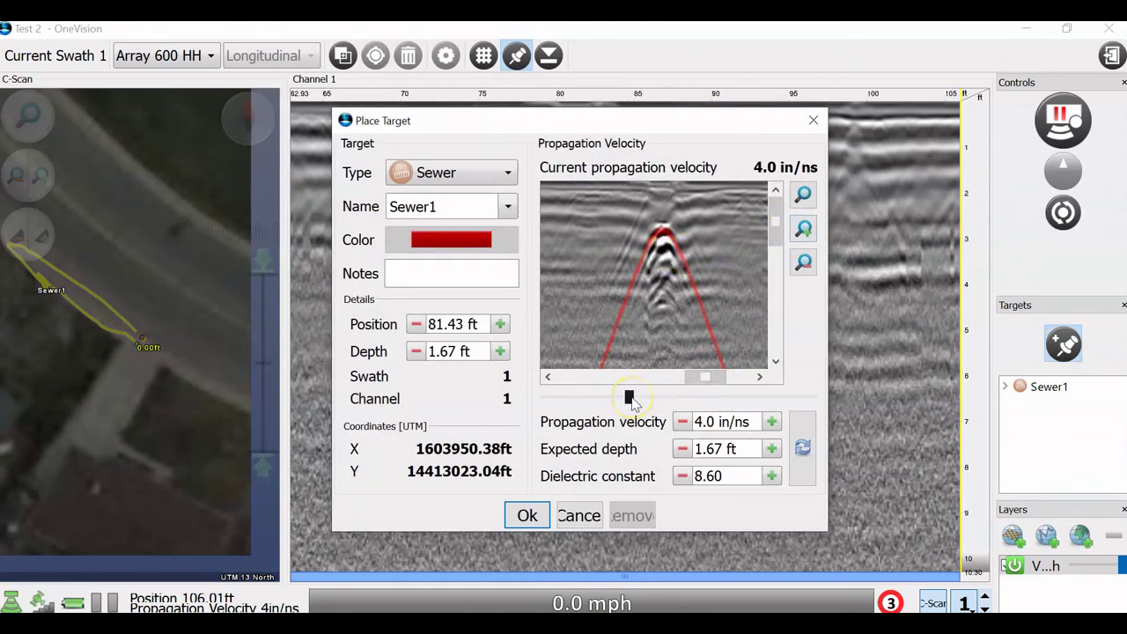
click(525, 518)
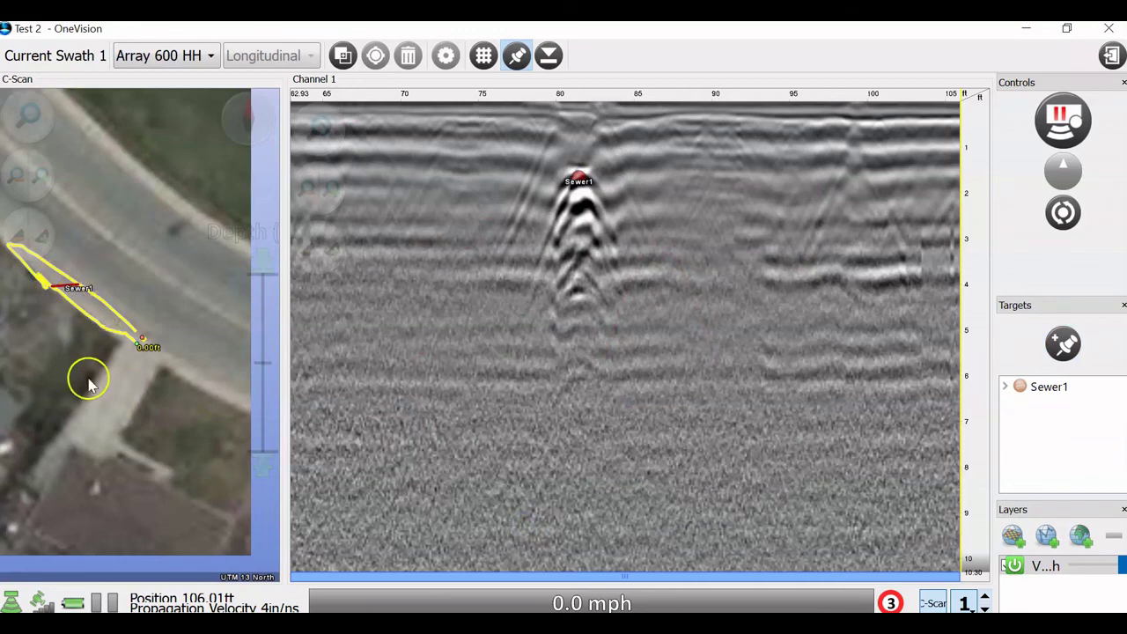
Pan and zoom the C-Scan map to fit the whole survey path.
drag(89, 385, 155, 373)
click(25, 176)
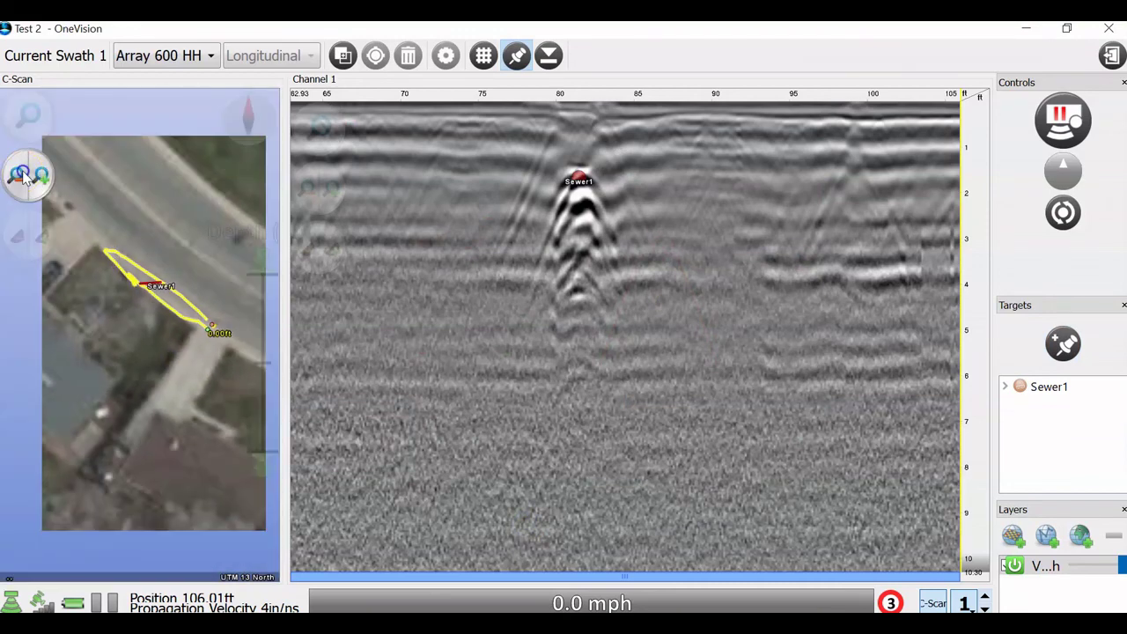
click(24, 176)
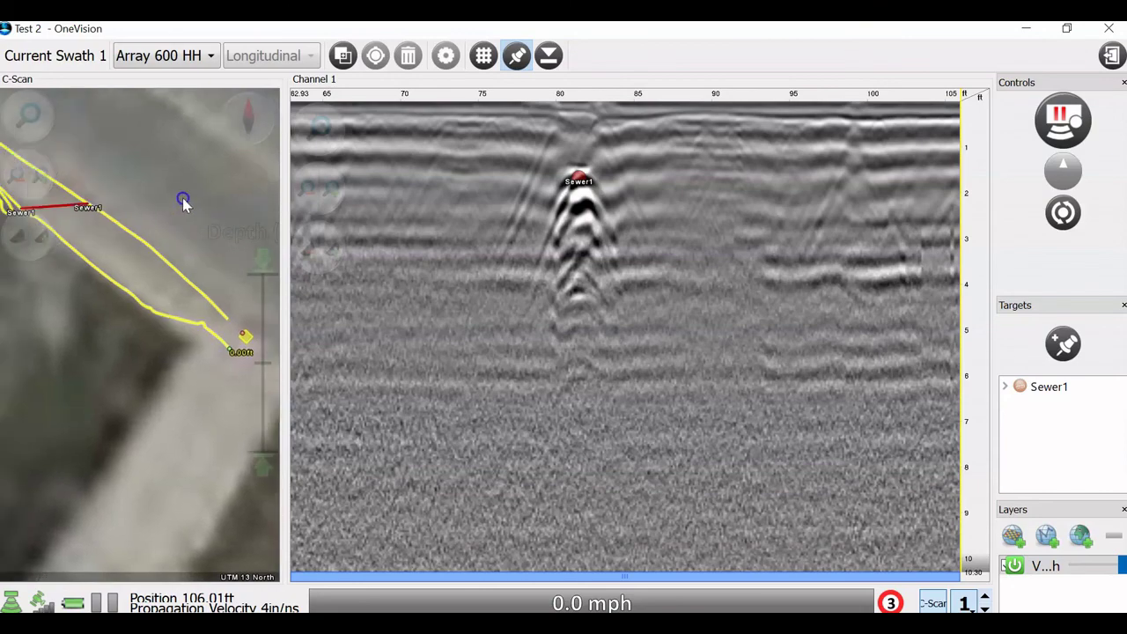
drag(184, 276, 155, 295)
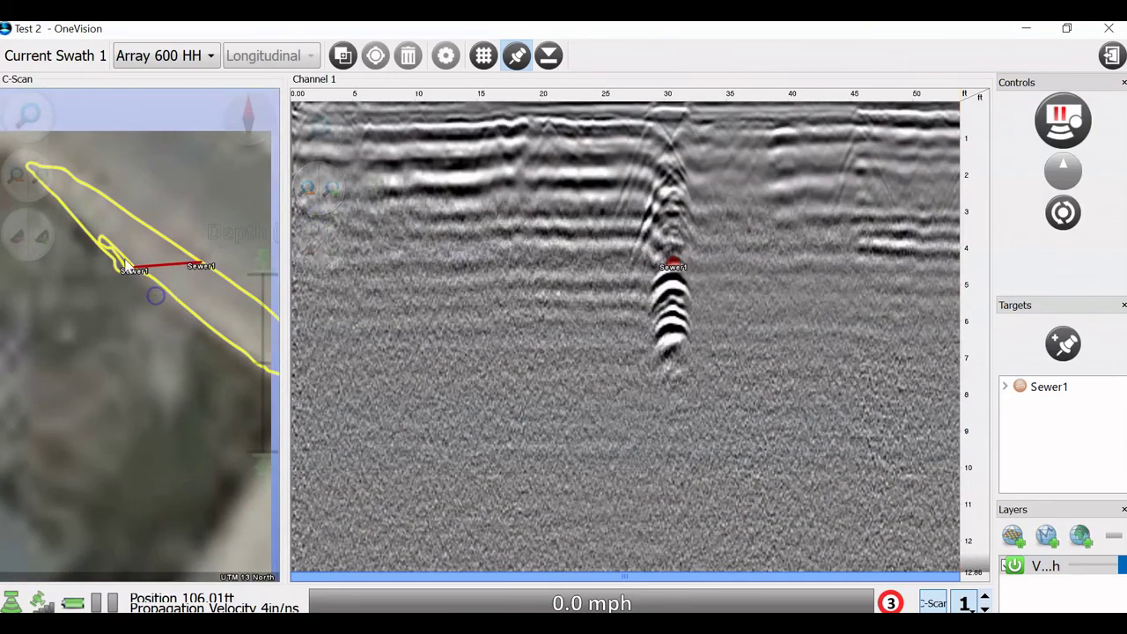
click(17, 176)
click(17, 176)
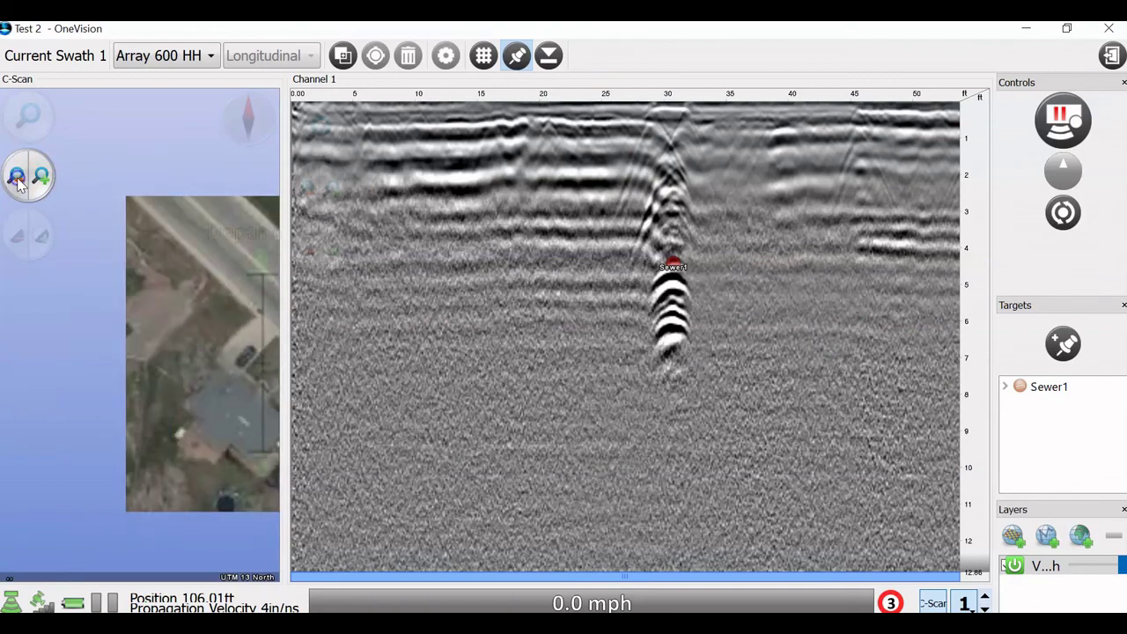
click(202, 332)
Switch the radargram to Array 200 HH Channel 2 data and pause collection.
click(794, 216)
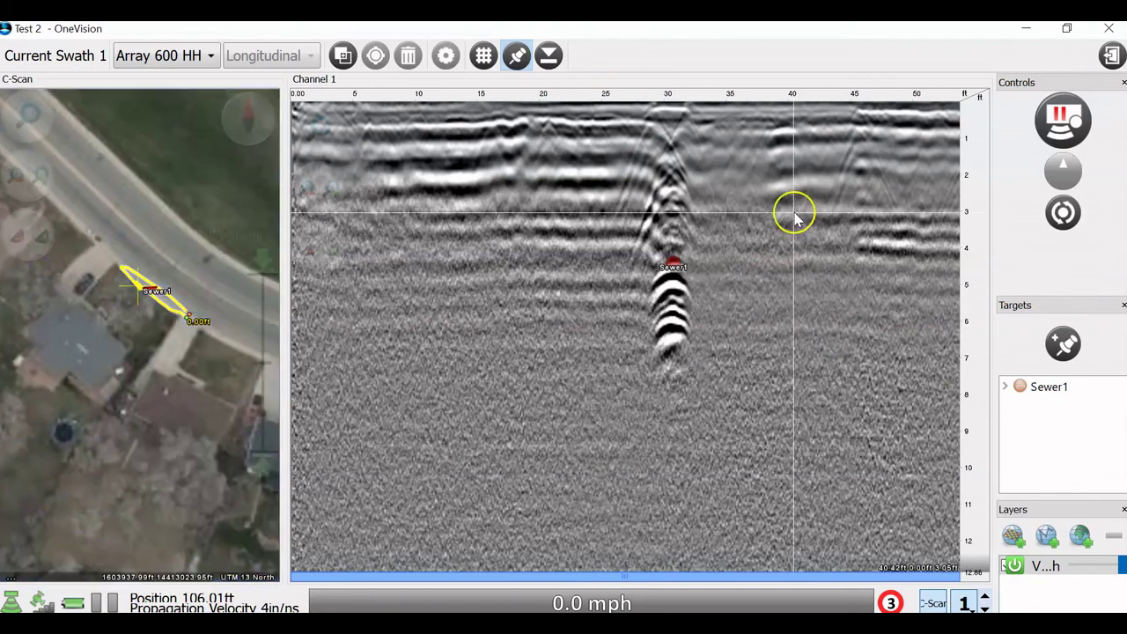
click(168, 55)
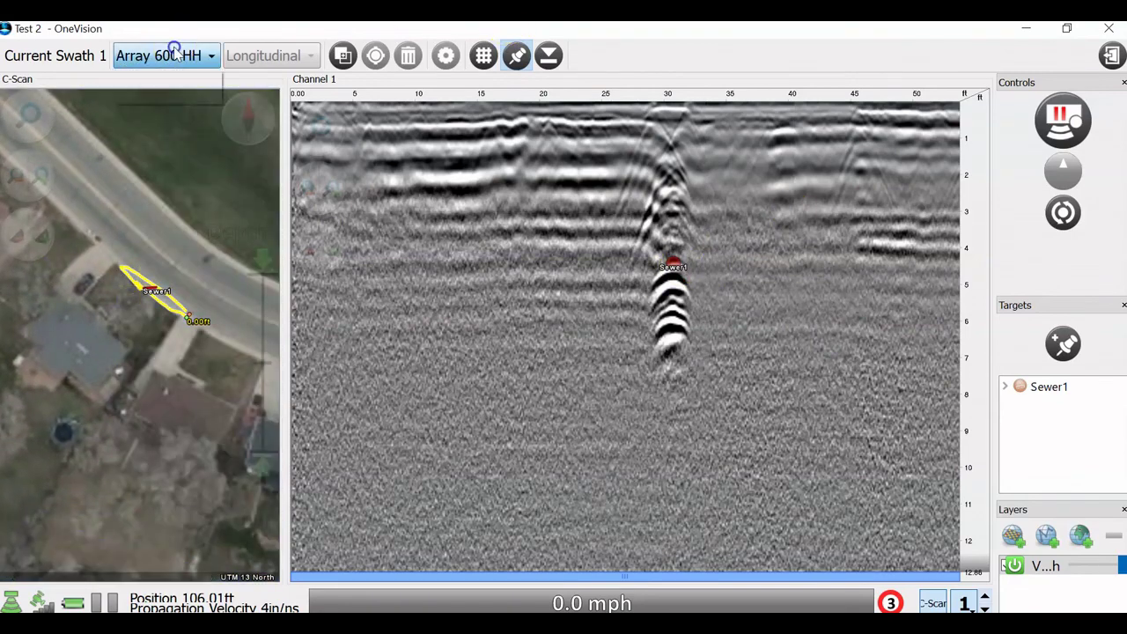
click(158, 94)
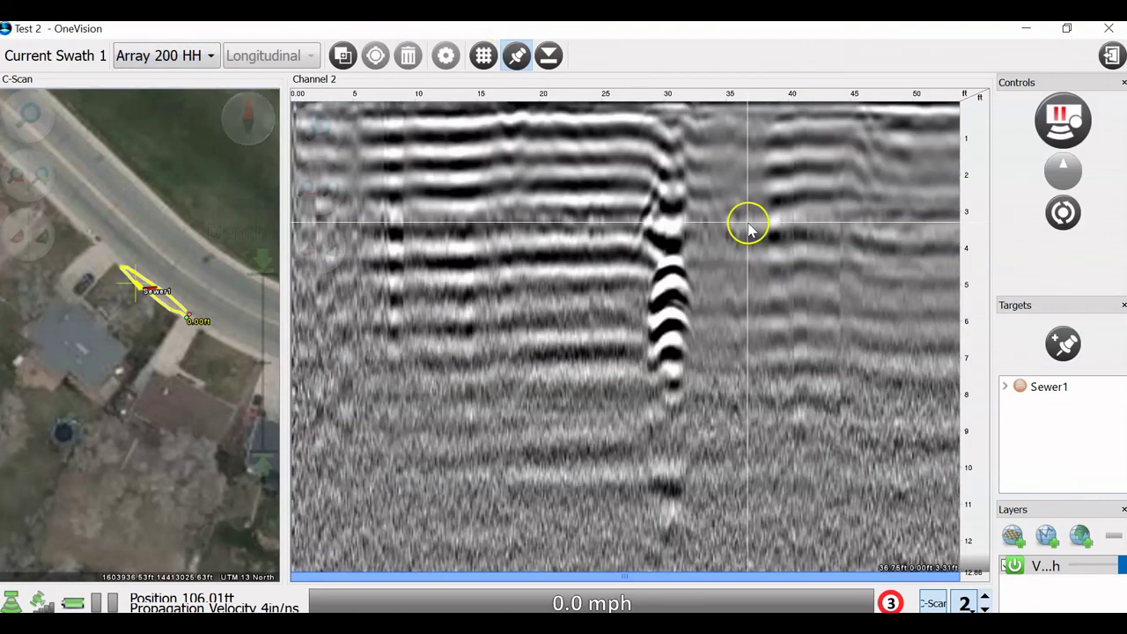
click(1076, 130)
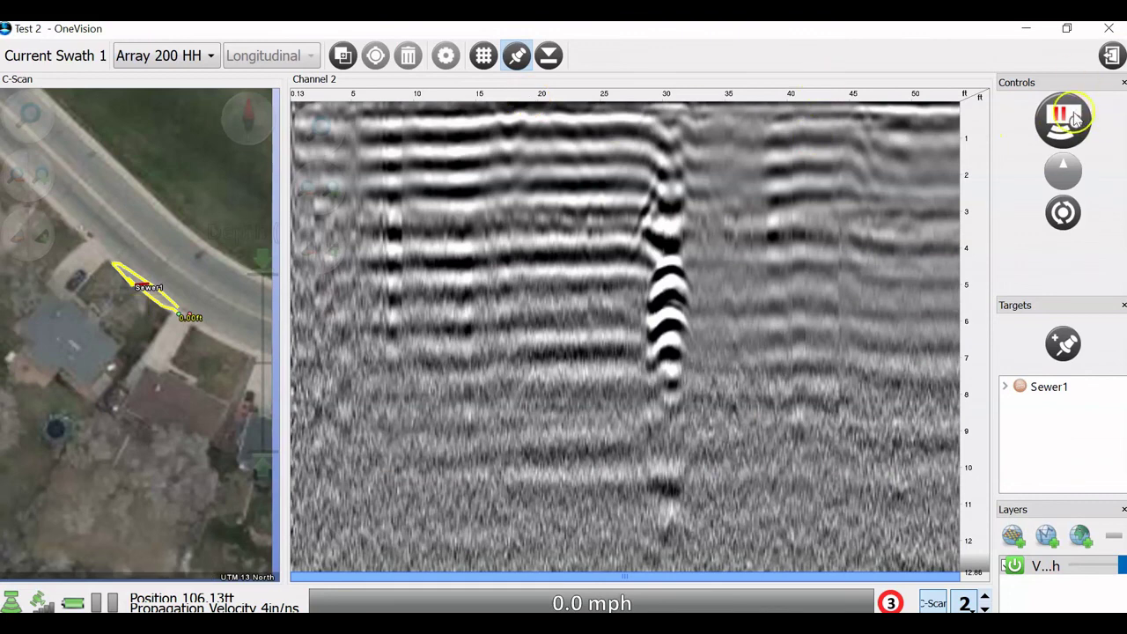
Stop data acquisition and apply the Russian channel palette to the radargram.
click(1074, 119)
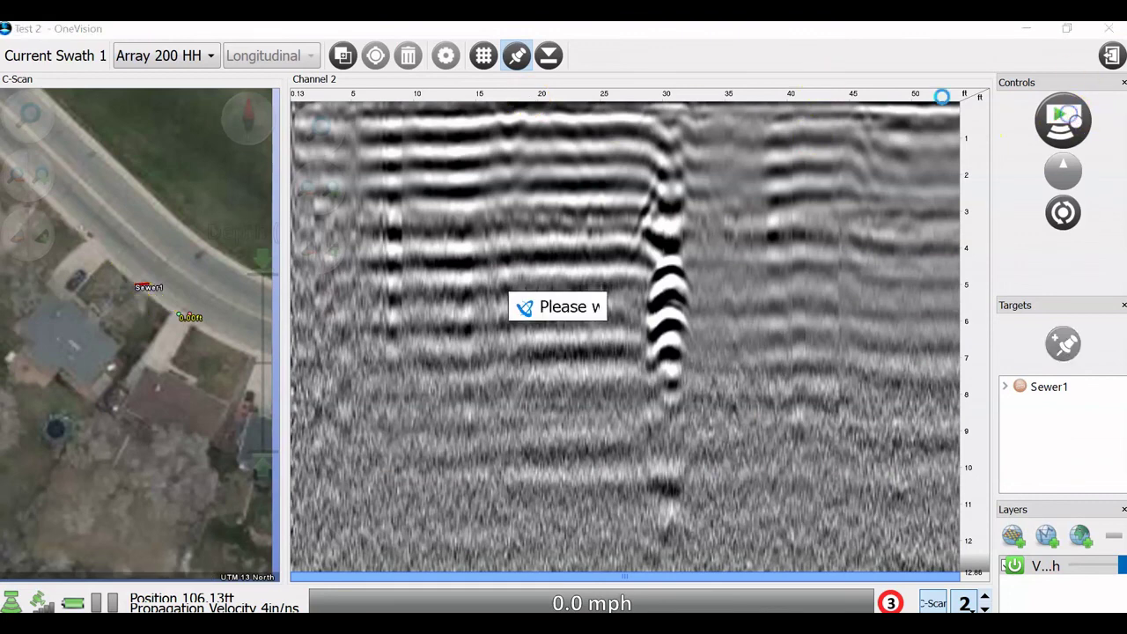
click(447, 56)
click(551, 183)
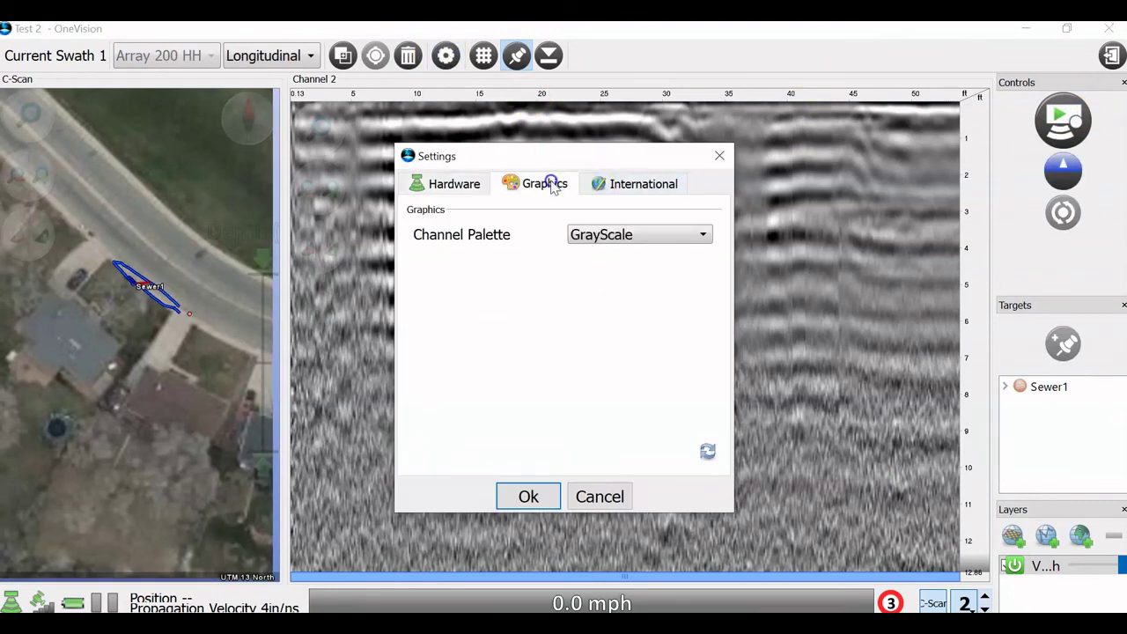
click(596, 243)
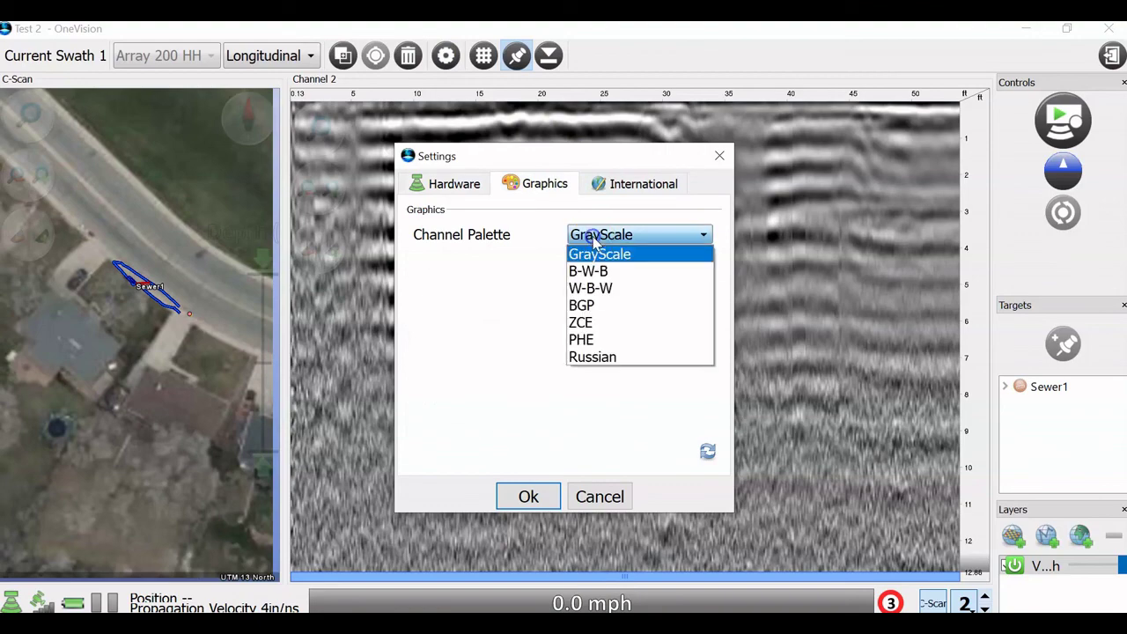
click(595, 354)
click(532, 496)
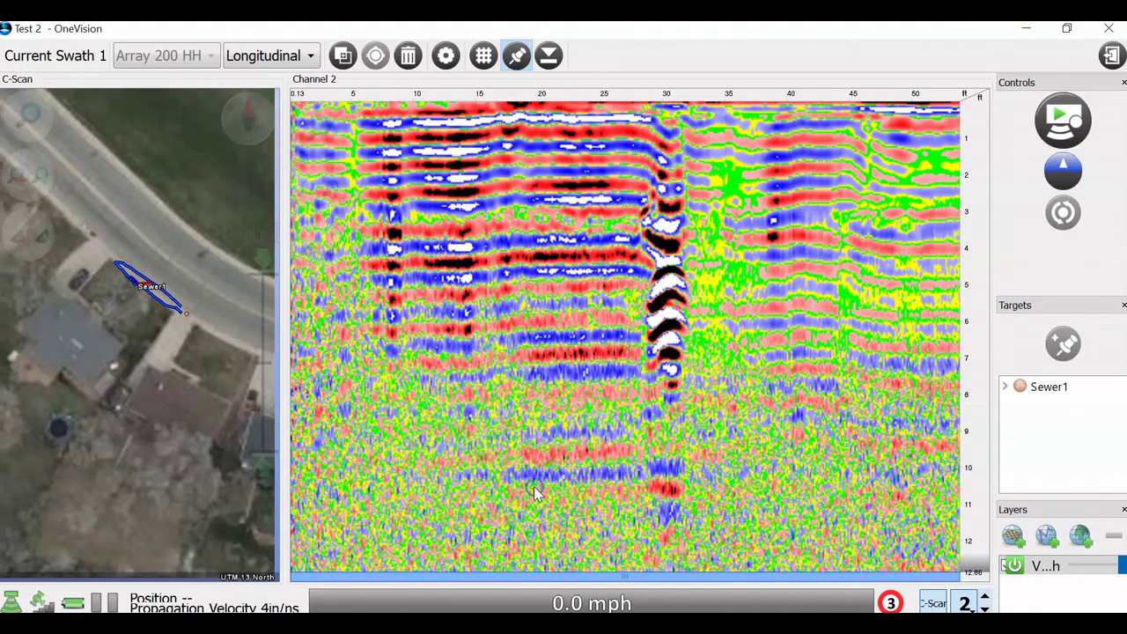
Switch the radargram's channel palette to BGP.
click(447, 60)
click(537, 185)
click(598, 236)
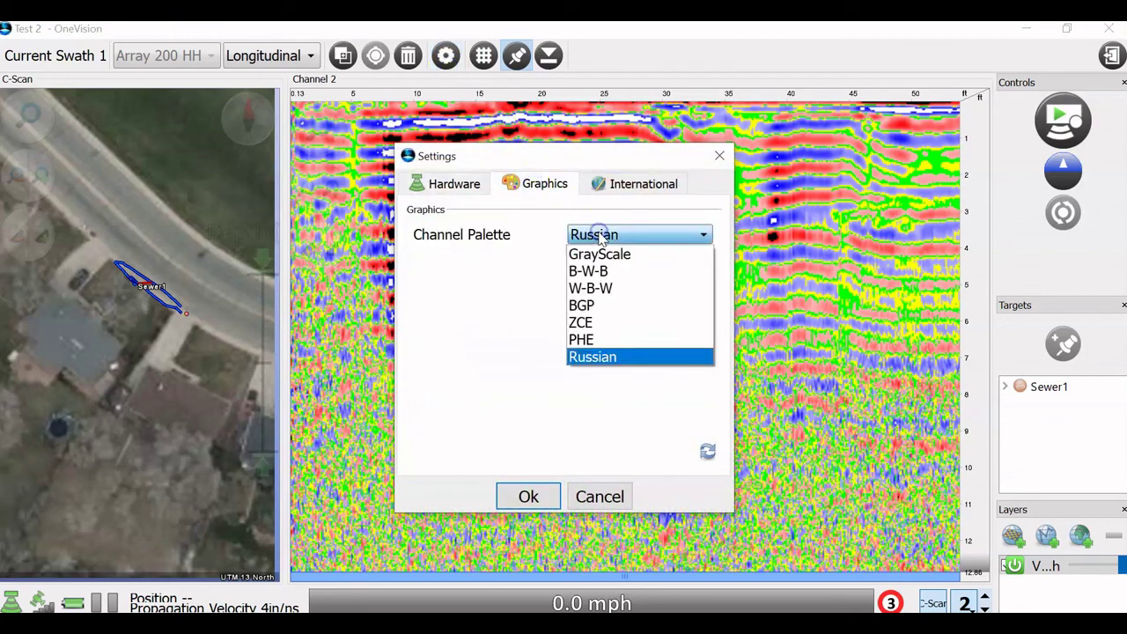
click(594, 302)
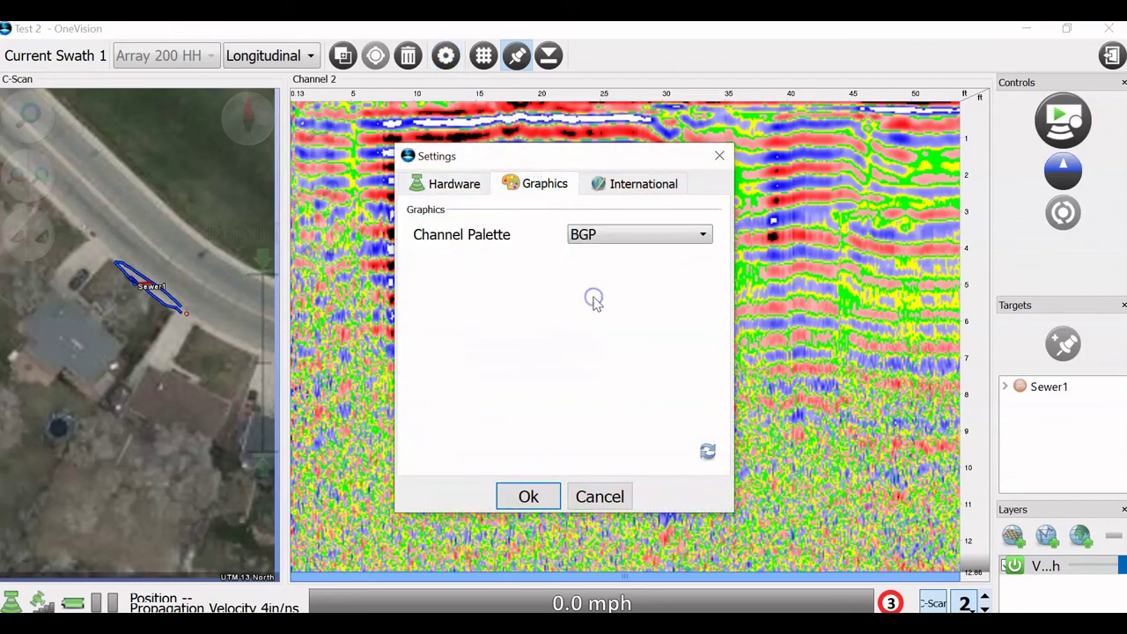
click(528, 496)
Brighten and darken the radargram twice each to adjust its contrast.
click(308, 253)
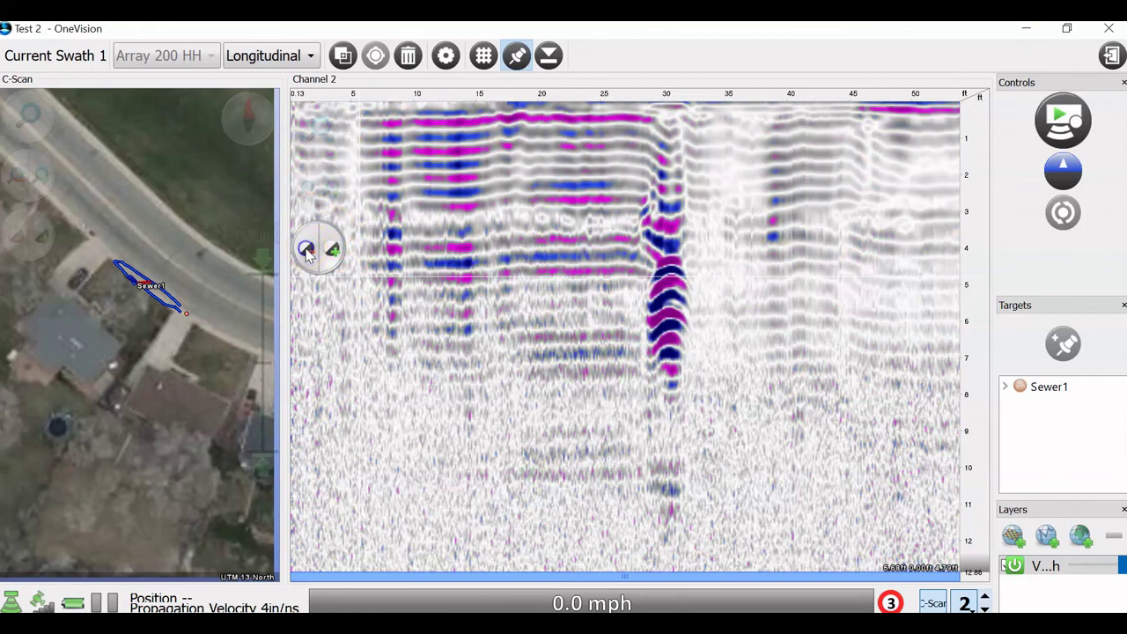
click(337, 249)
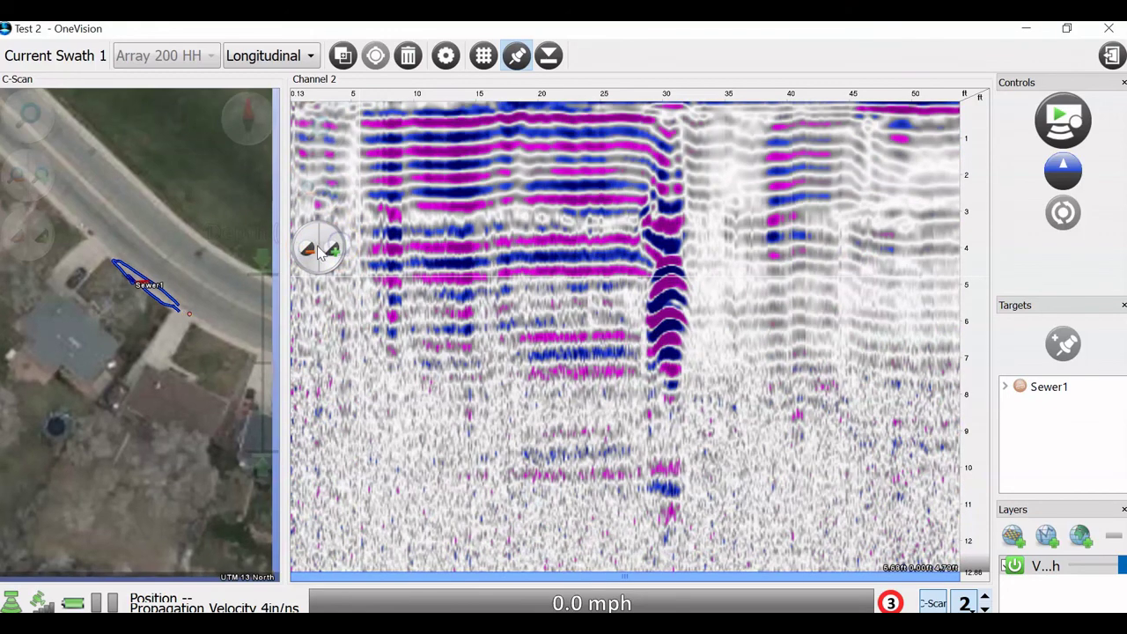
click(309, 251)
click(333, 252)
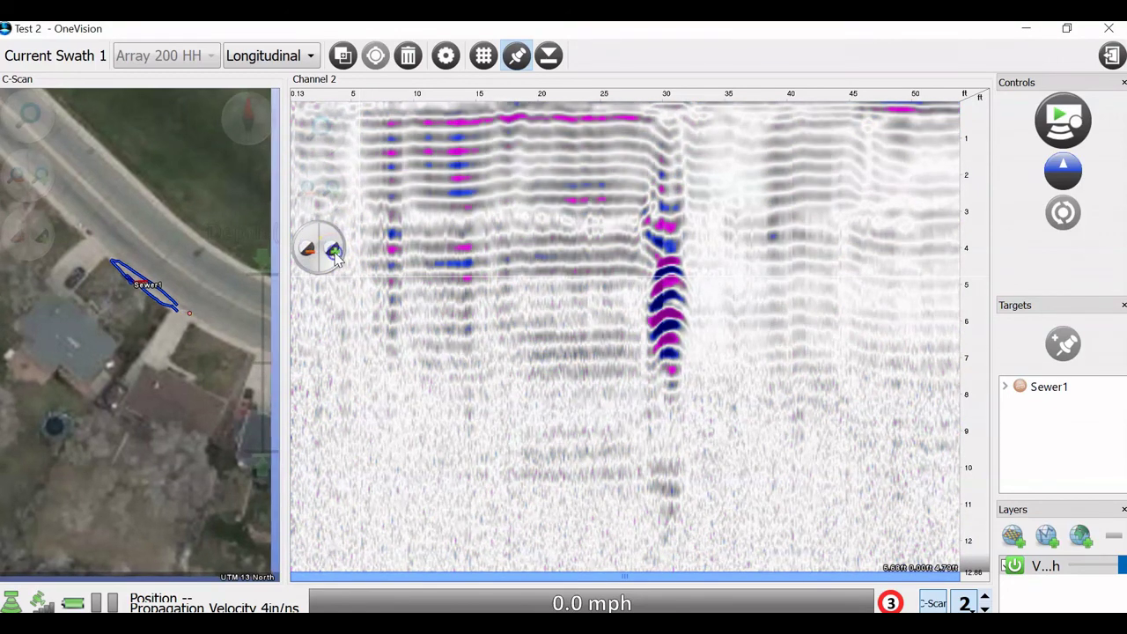